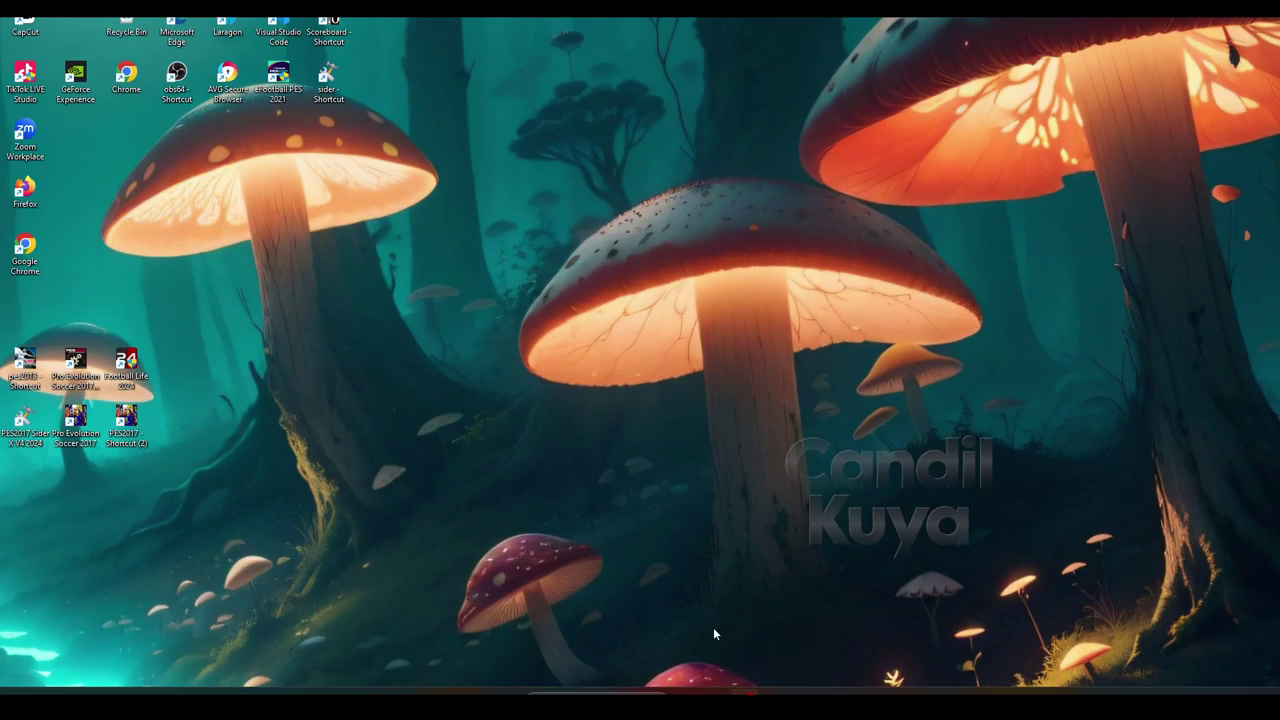
- Restore the Chrome window showing the CandilCode home page over the desktop
left_click(716, 692)
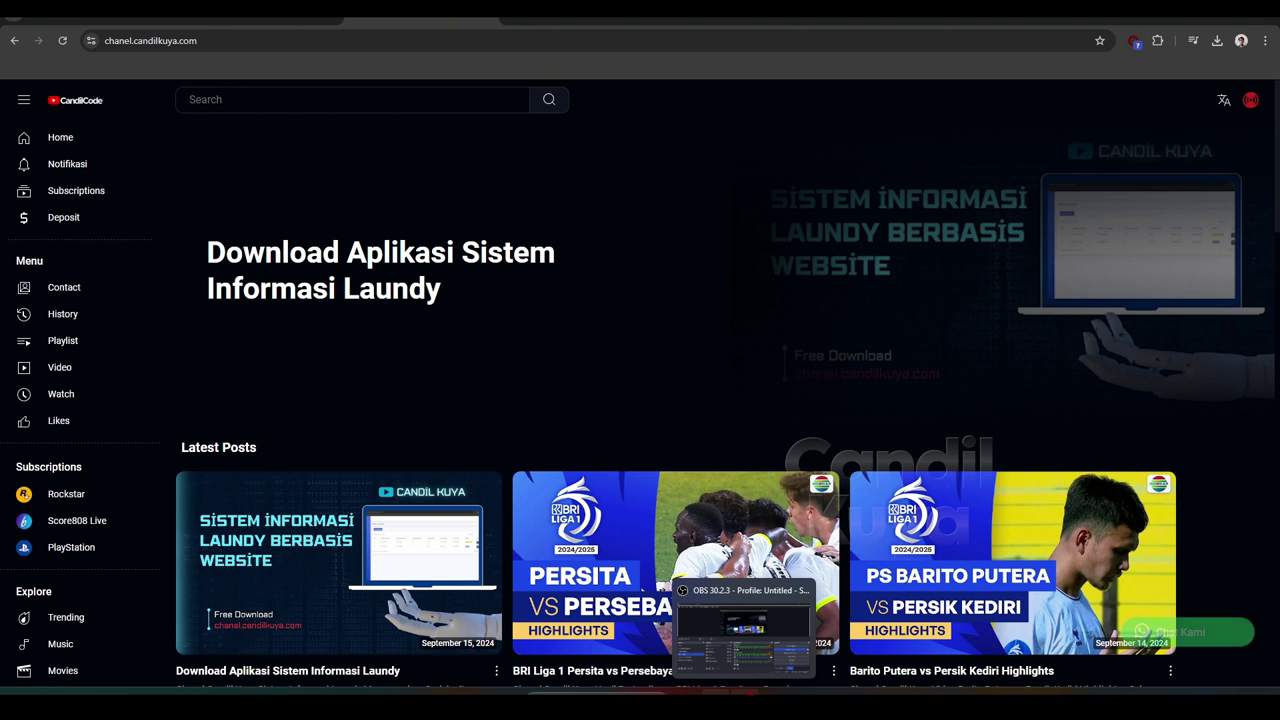
- Open C:\laragon\www\Pembukuan-Nilai-Raport as a folder and trust its authors
left_click(770, 640)
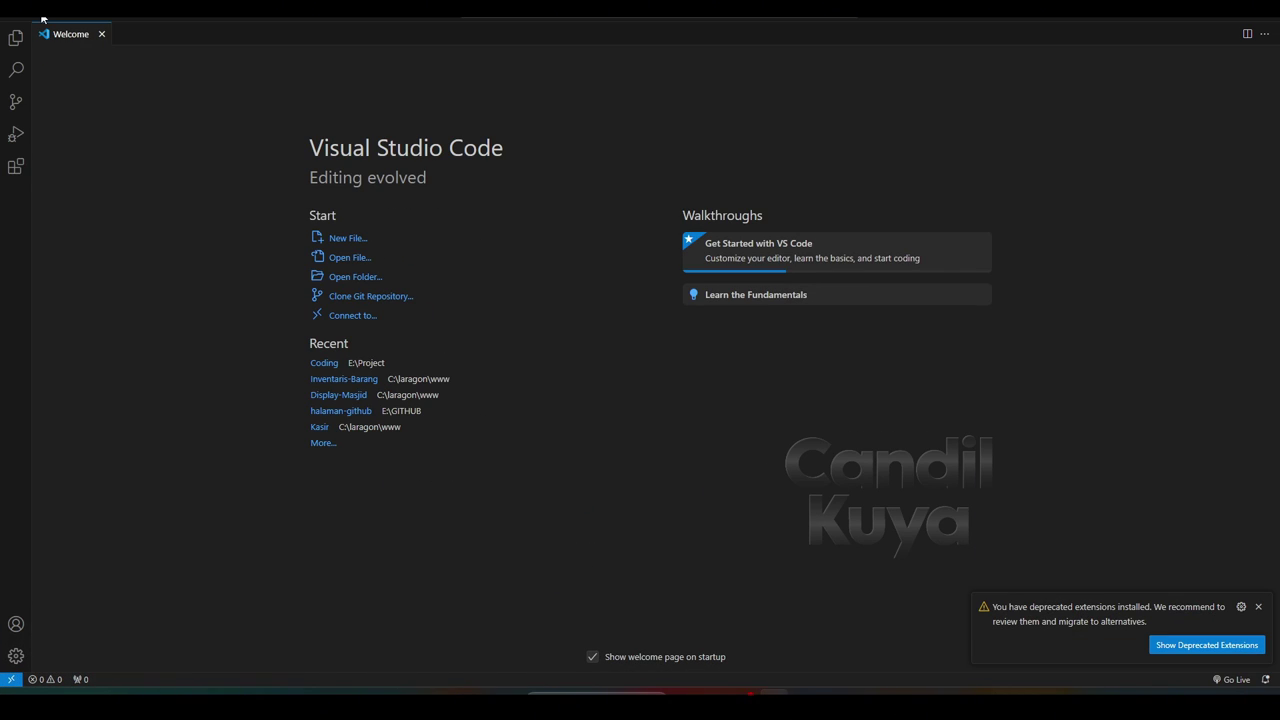
left_click(35, 17)
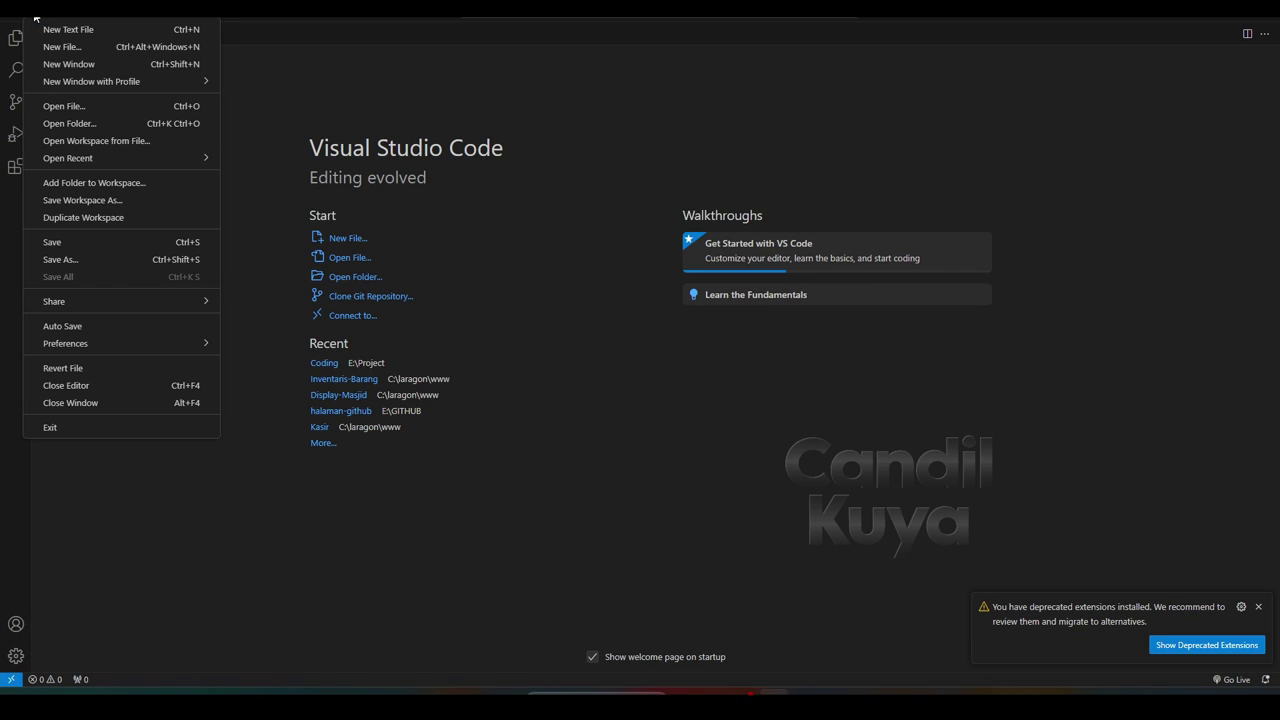
left_click(82, 125)
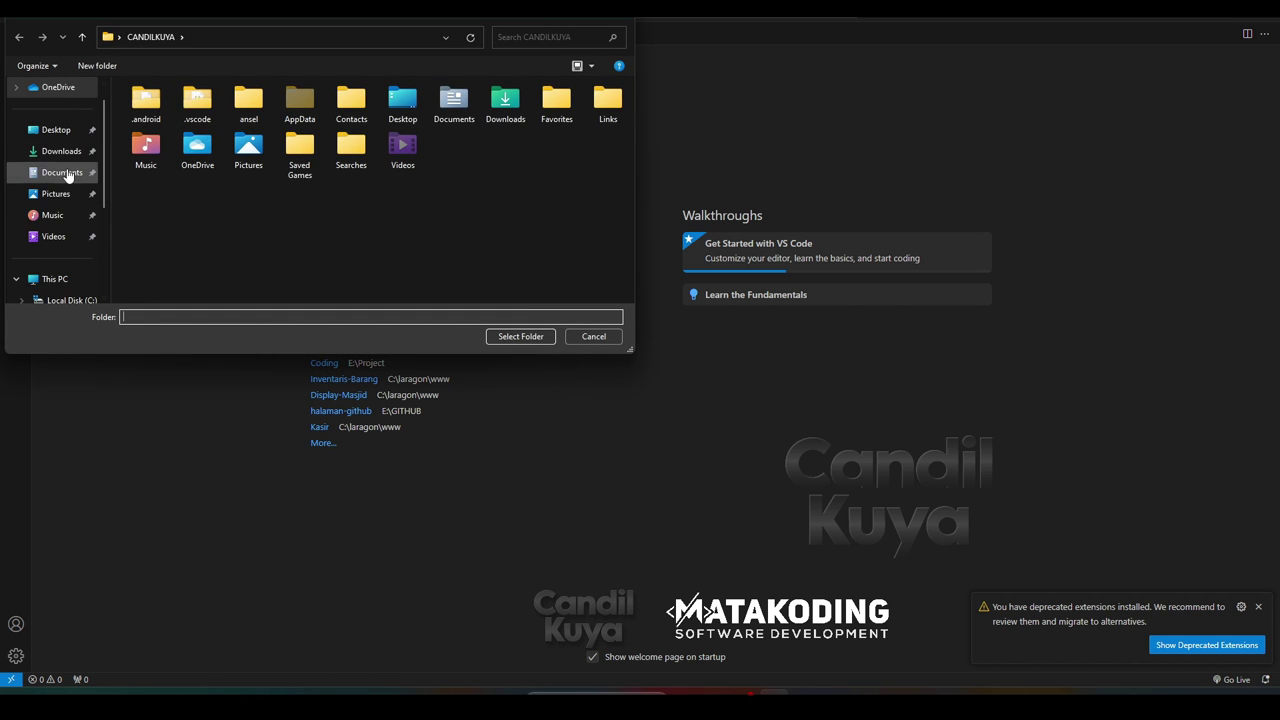
left_click(72, 303)
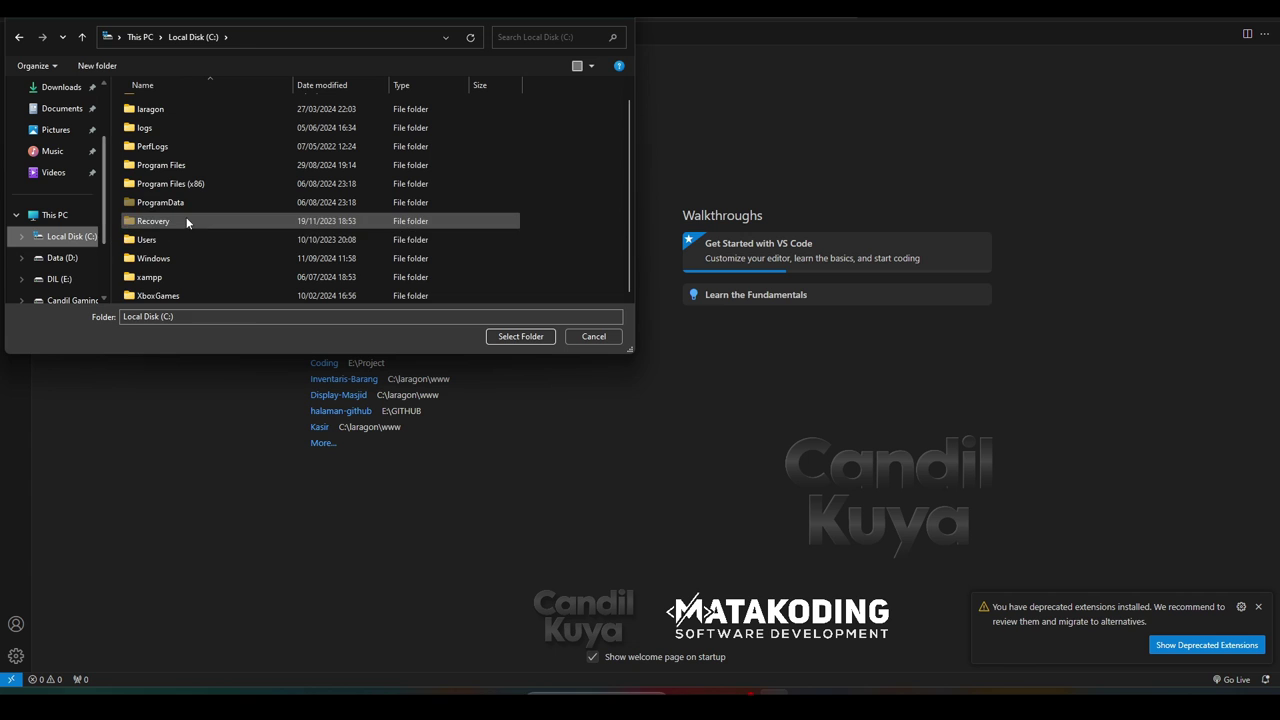
double_click(183, 276)
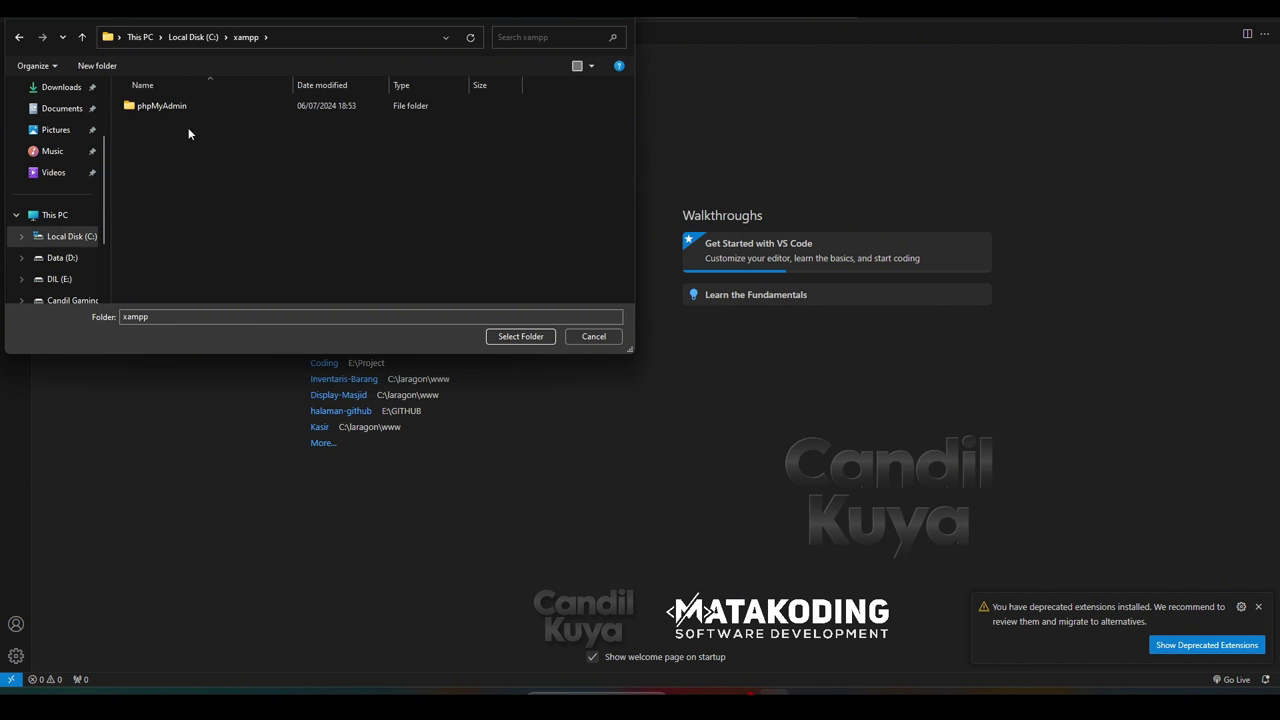
left_click(75, 237)
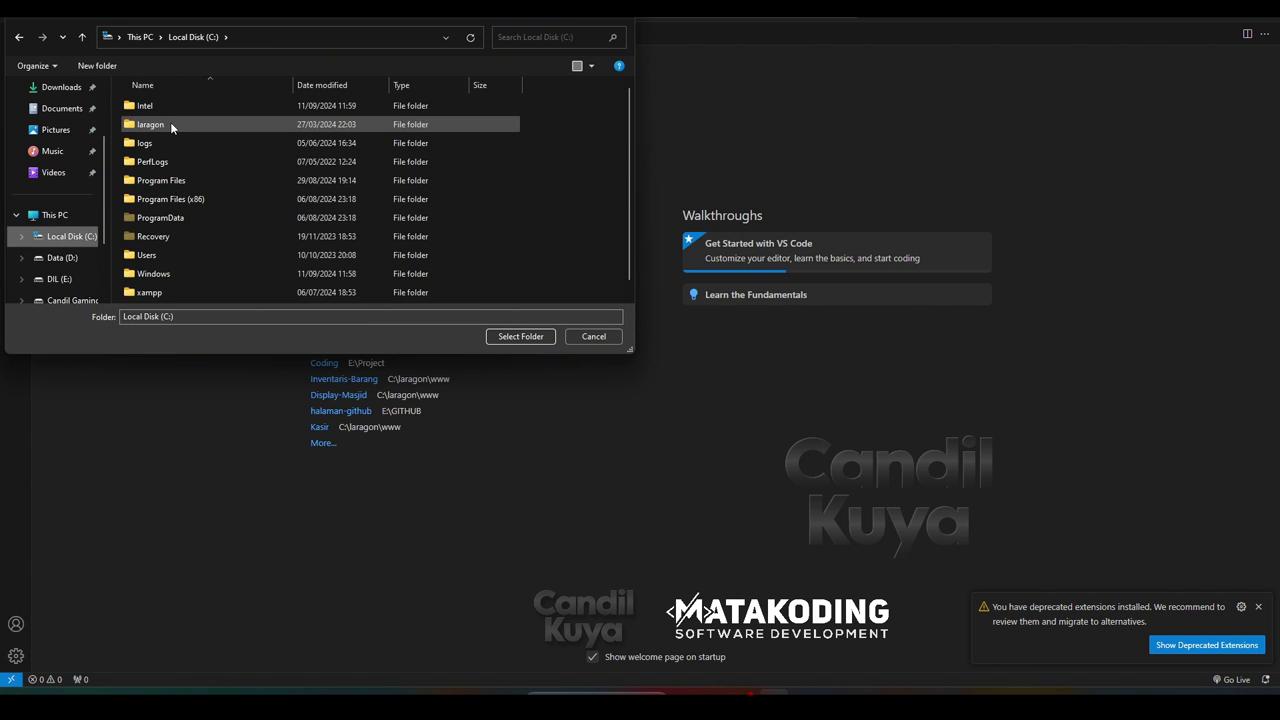
double_click(170, 123)
left_click(174, 199)
double_click(173, 199)
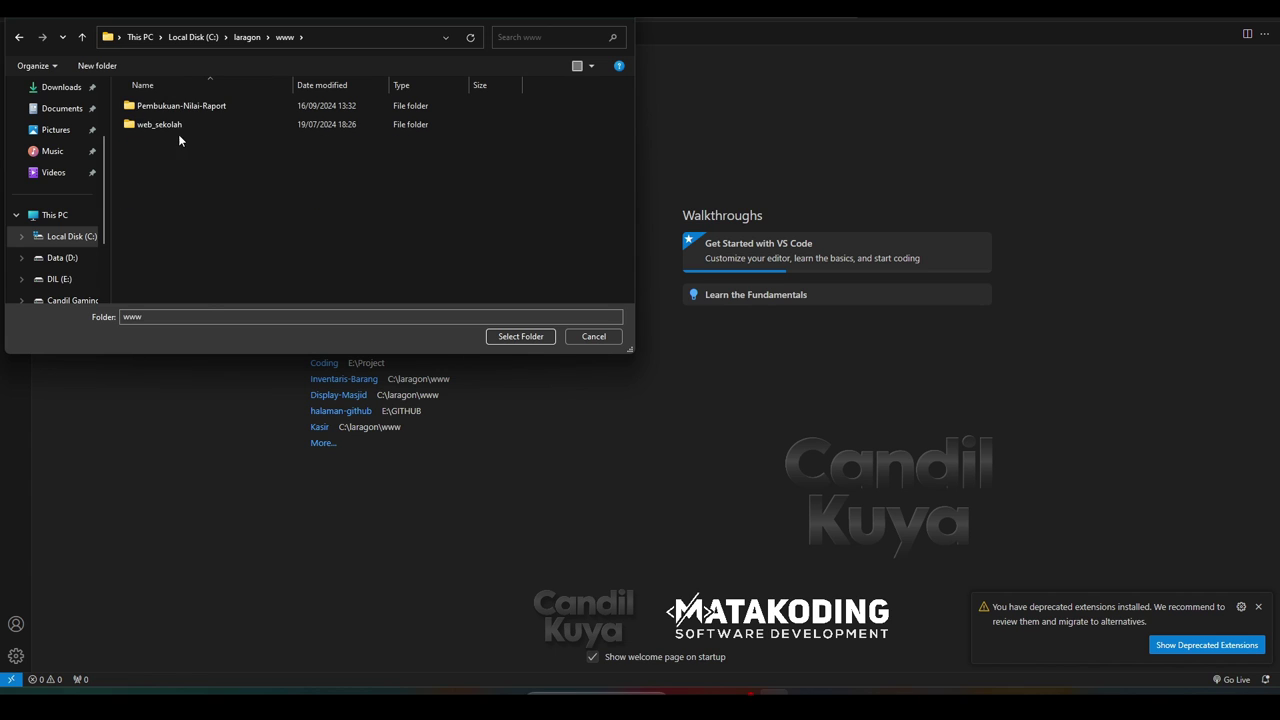
left_click(180, 106)
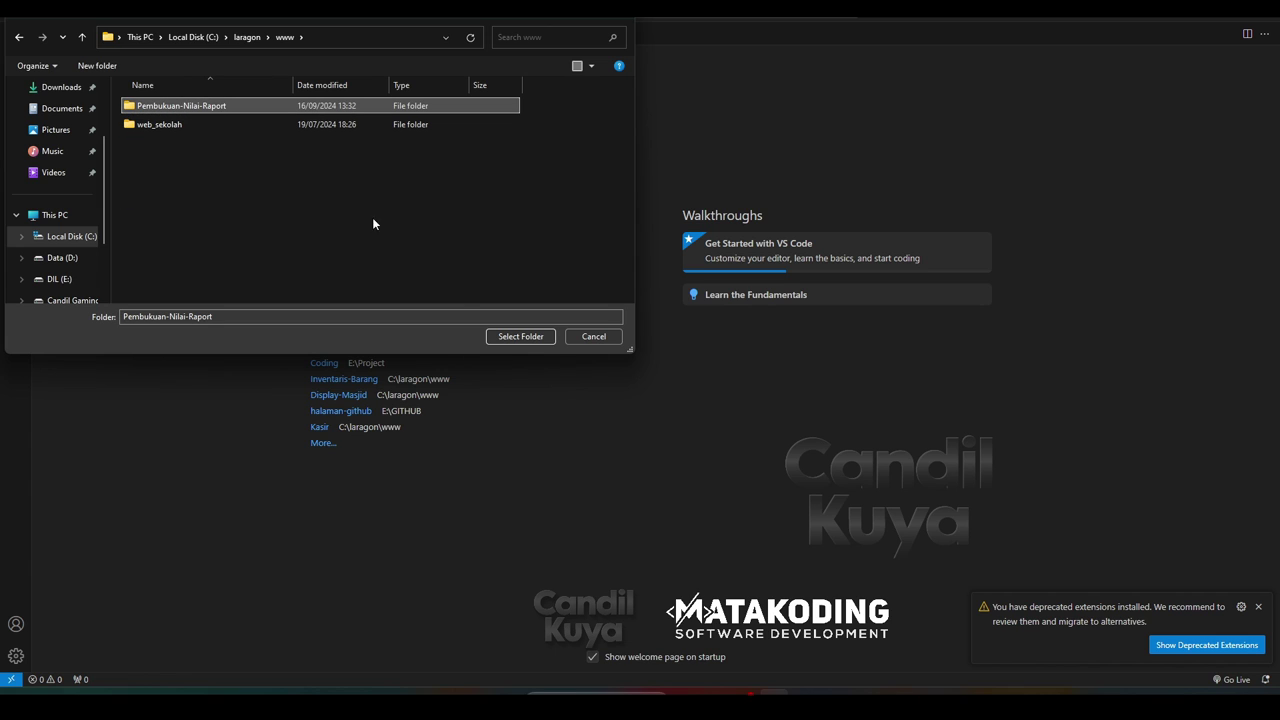
left_click(520, 337)
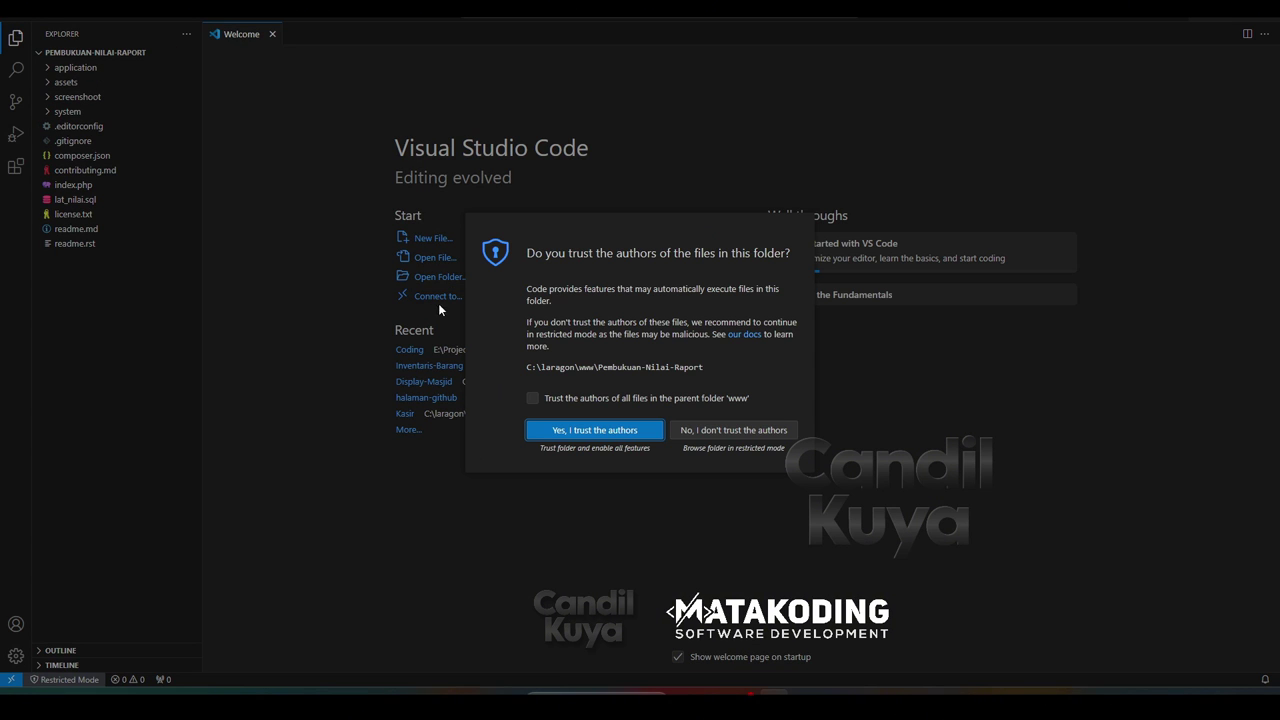
left_click(557, 432)
- Expand the application and config folders in the Explorer to inspect the project
left_click(97, 68)
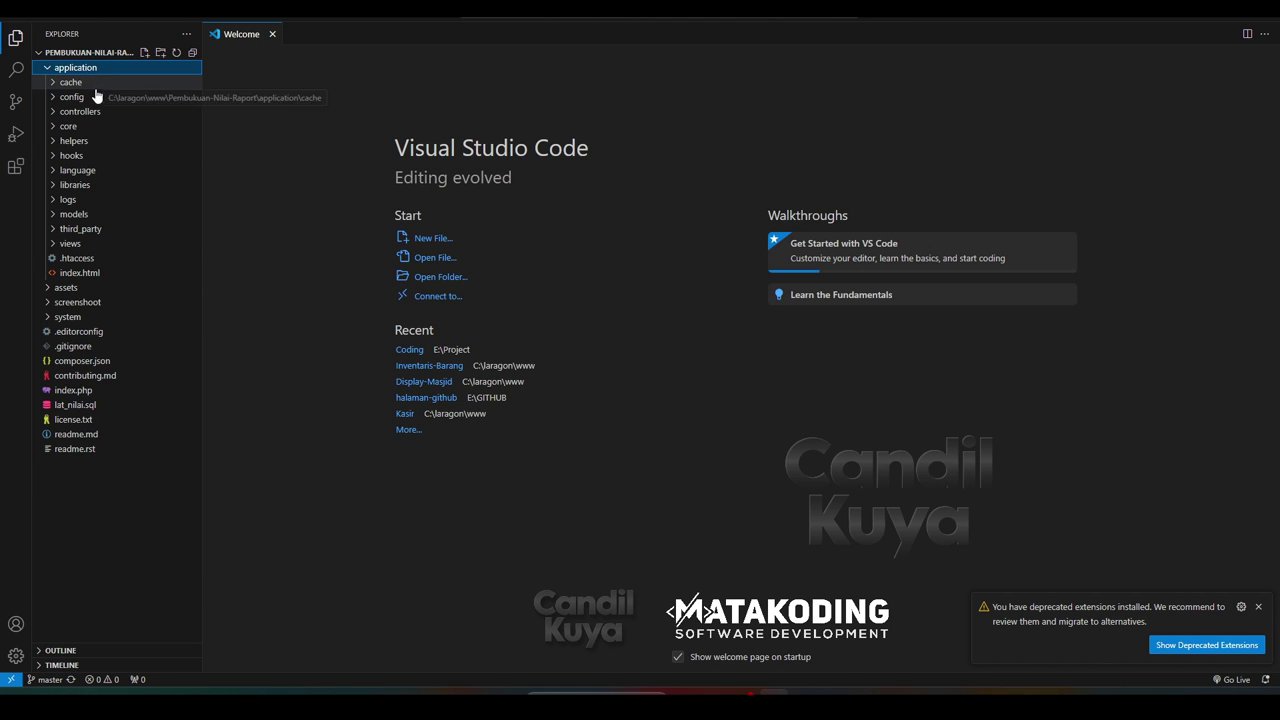
left_click(95, 96)
left_click(100, 98)
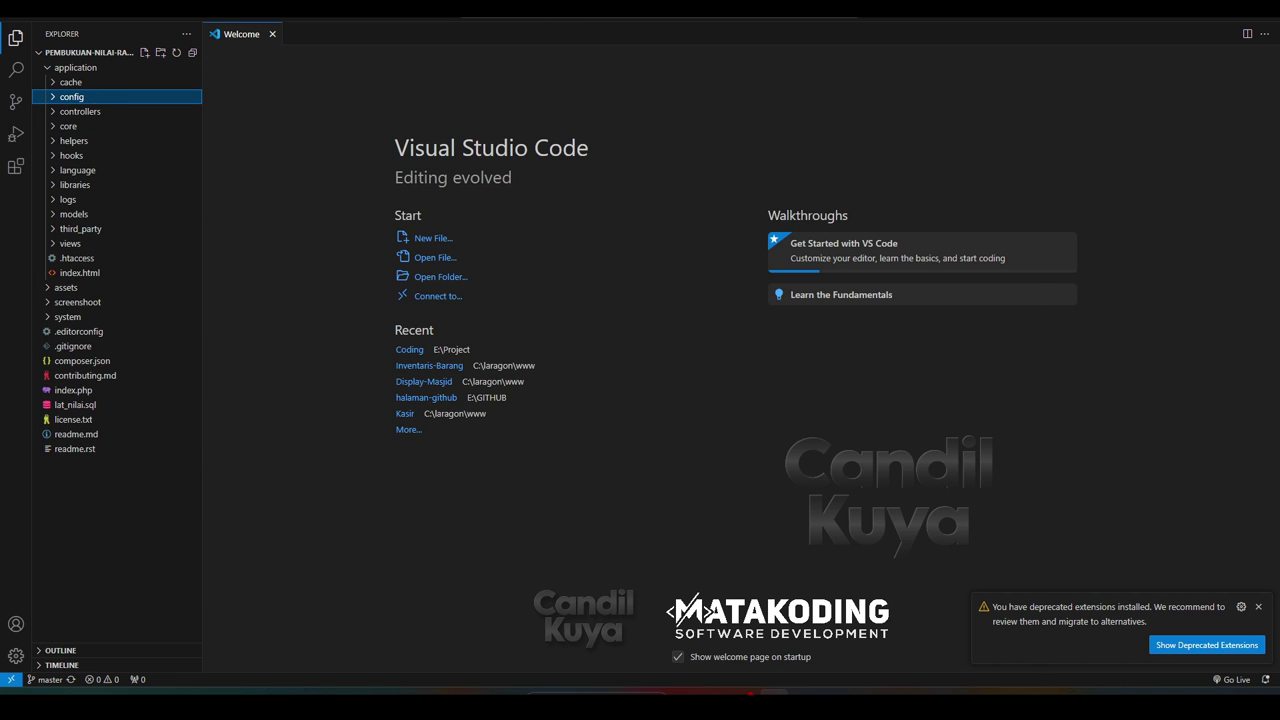
key("super+s")
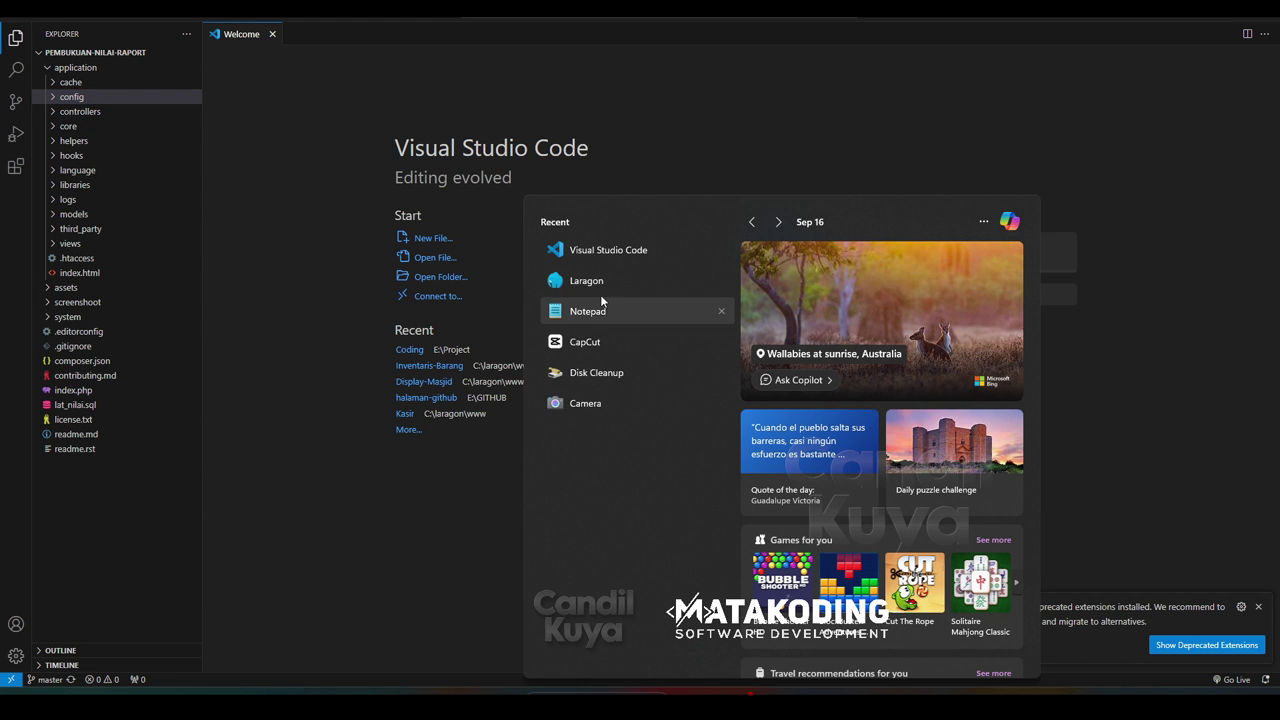
- Launch Laragon, start Apache and MySQL with Mulai Semua, and pick the localhost web page
left_click(597, 283)
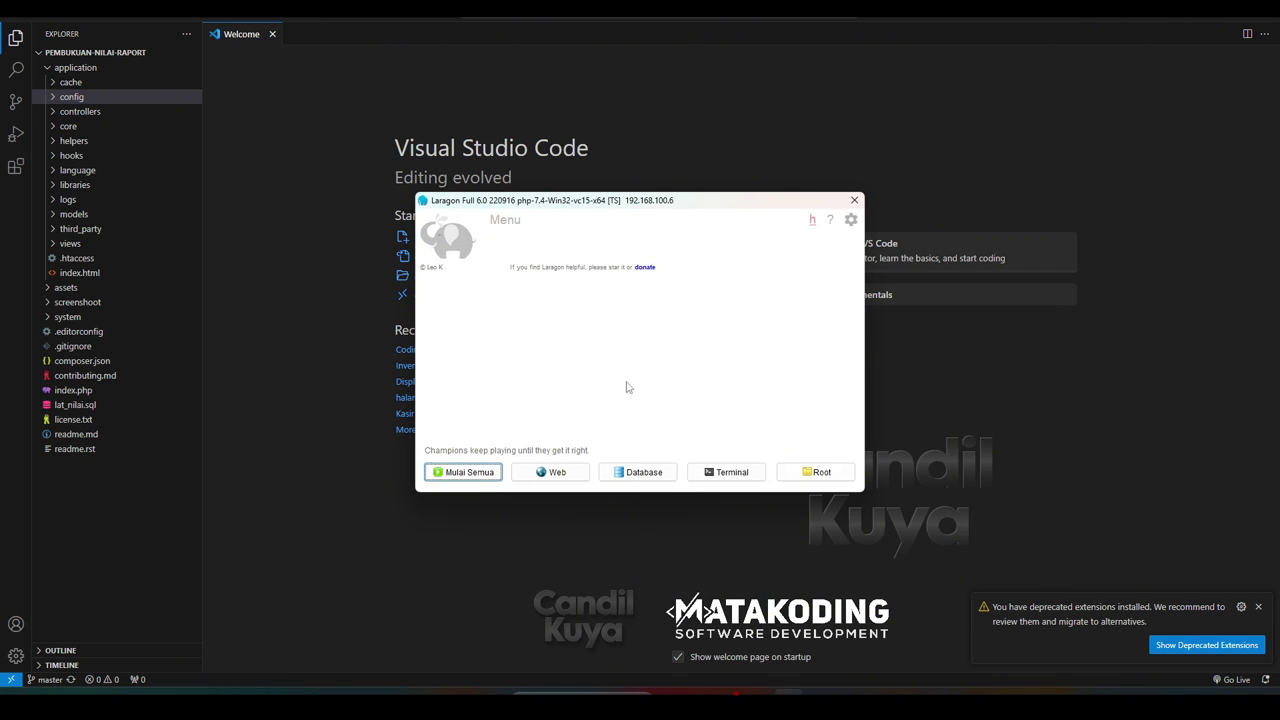
left_click(466, 472)
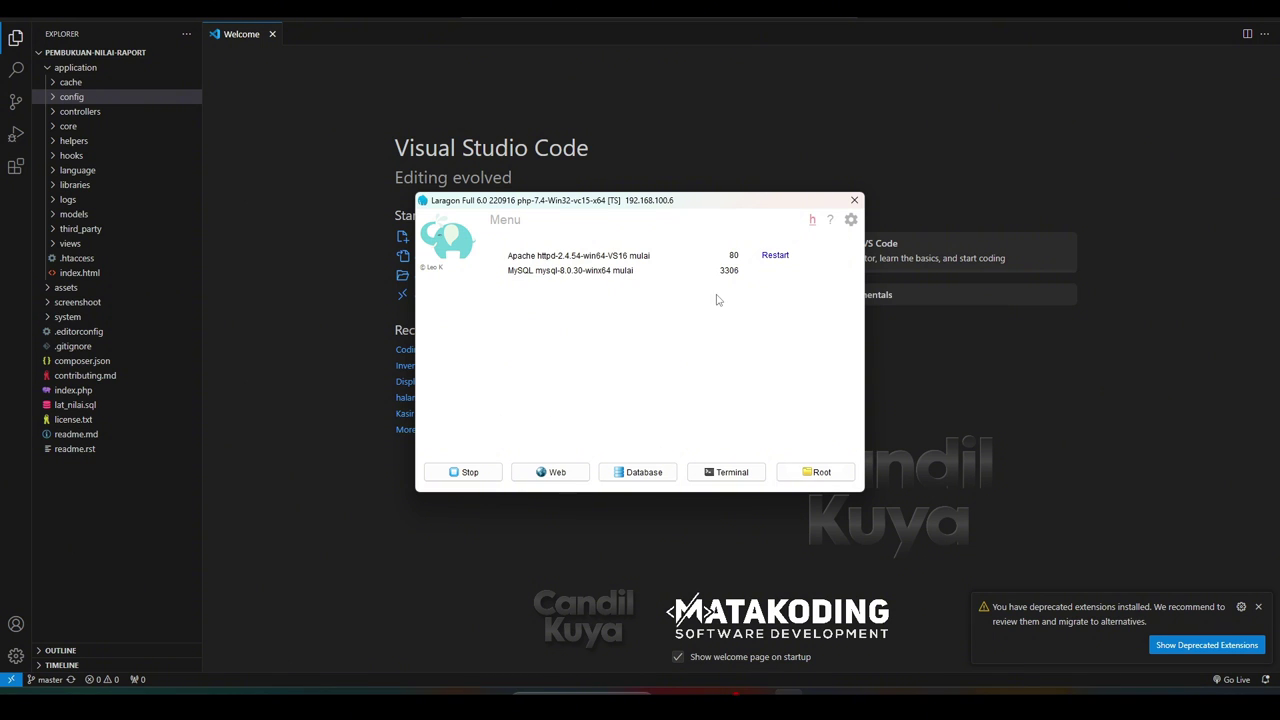
left_click(561, 482)
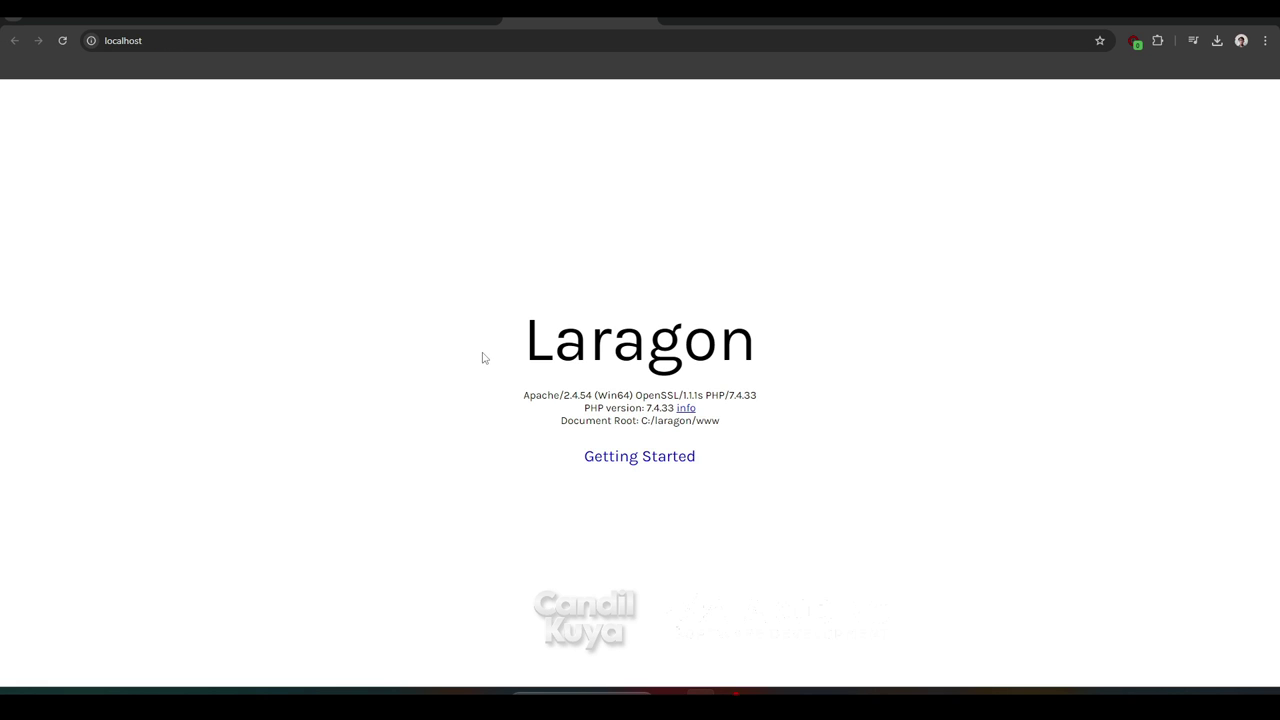
- Try loading localhost/sistem-pembukuan-raport in the browser's address bar
left_click(378, 41)
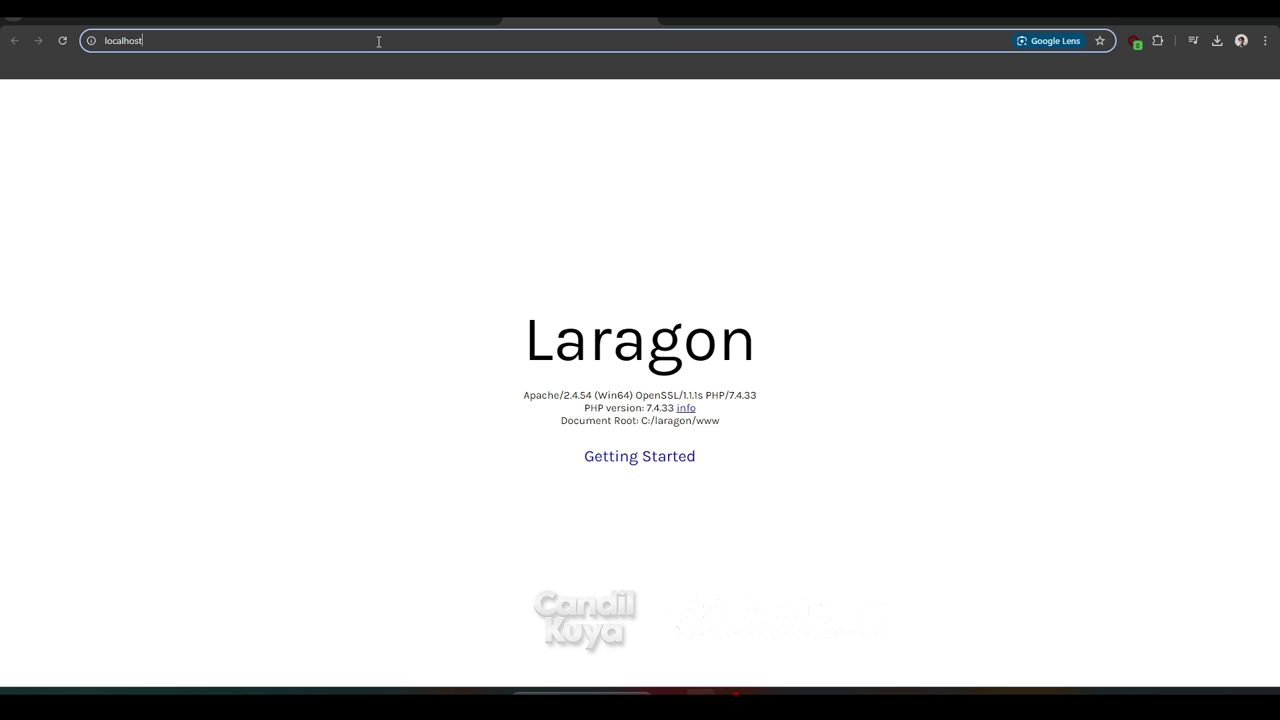
type("/")
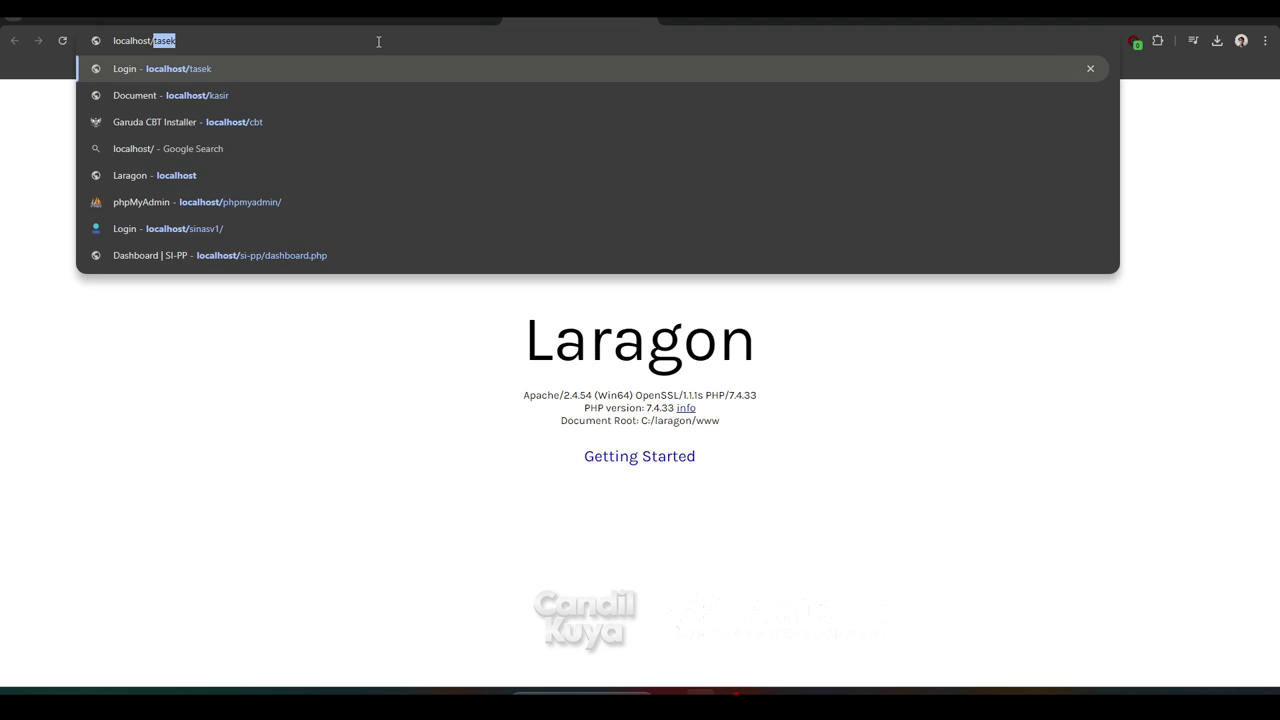
type("sist")
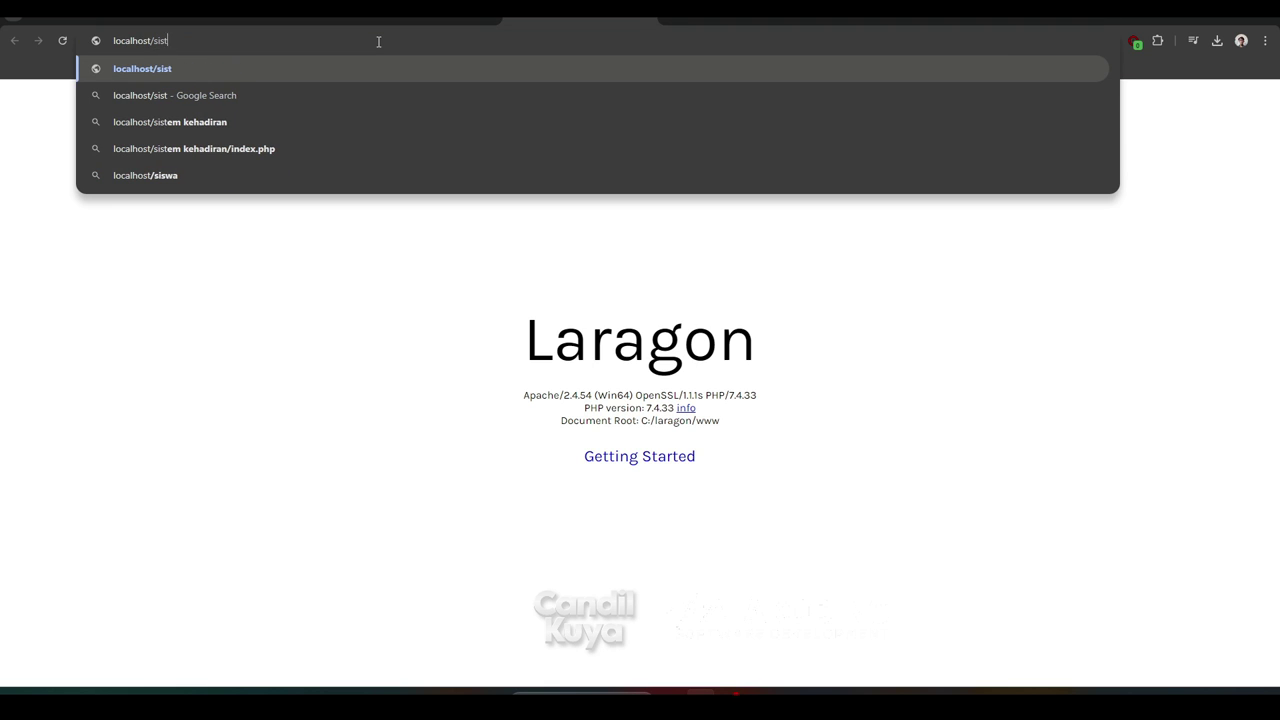
type("em-p")
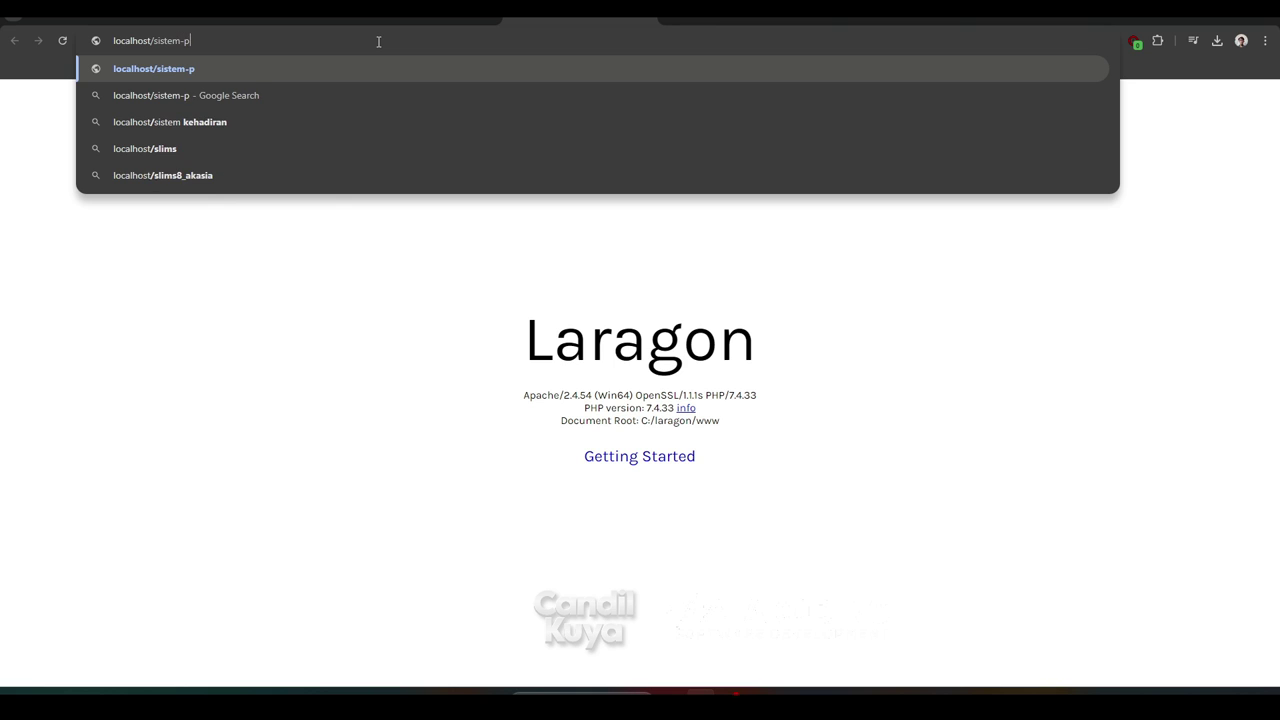
type("u")
key("BackSpace")
type("emb")
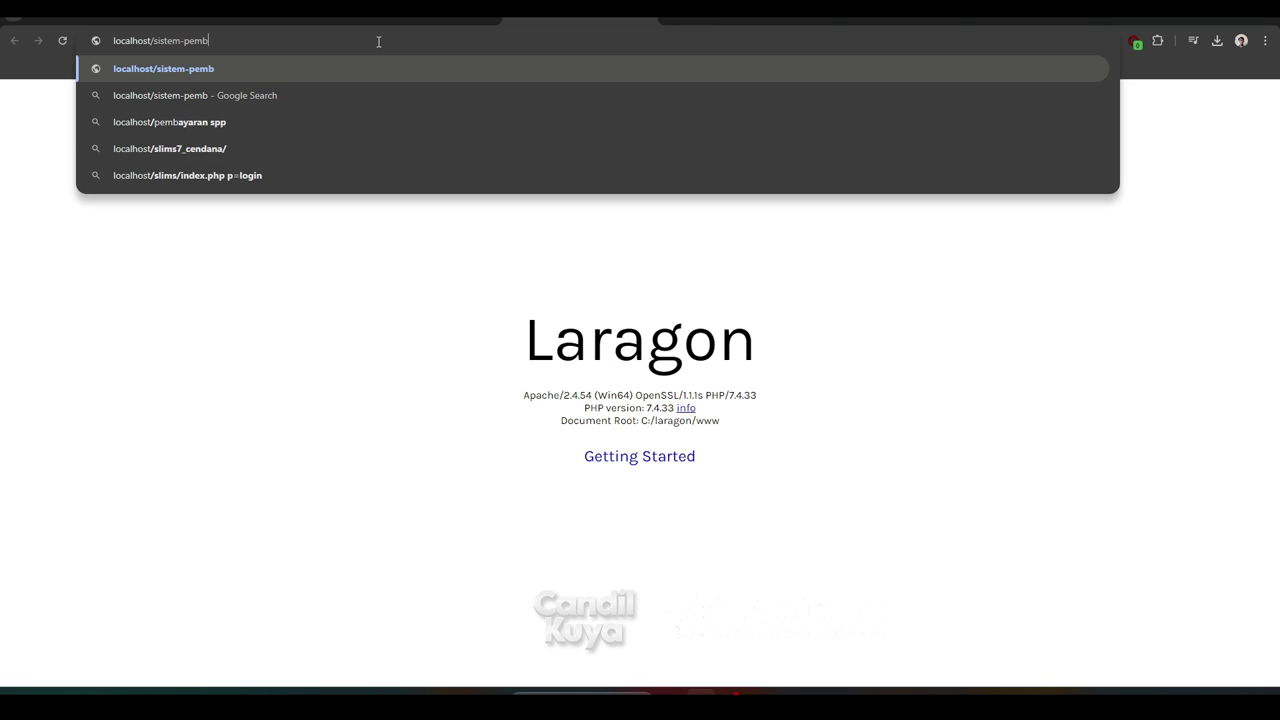
type("ukuan-")
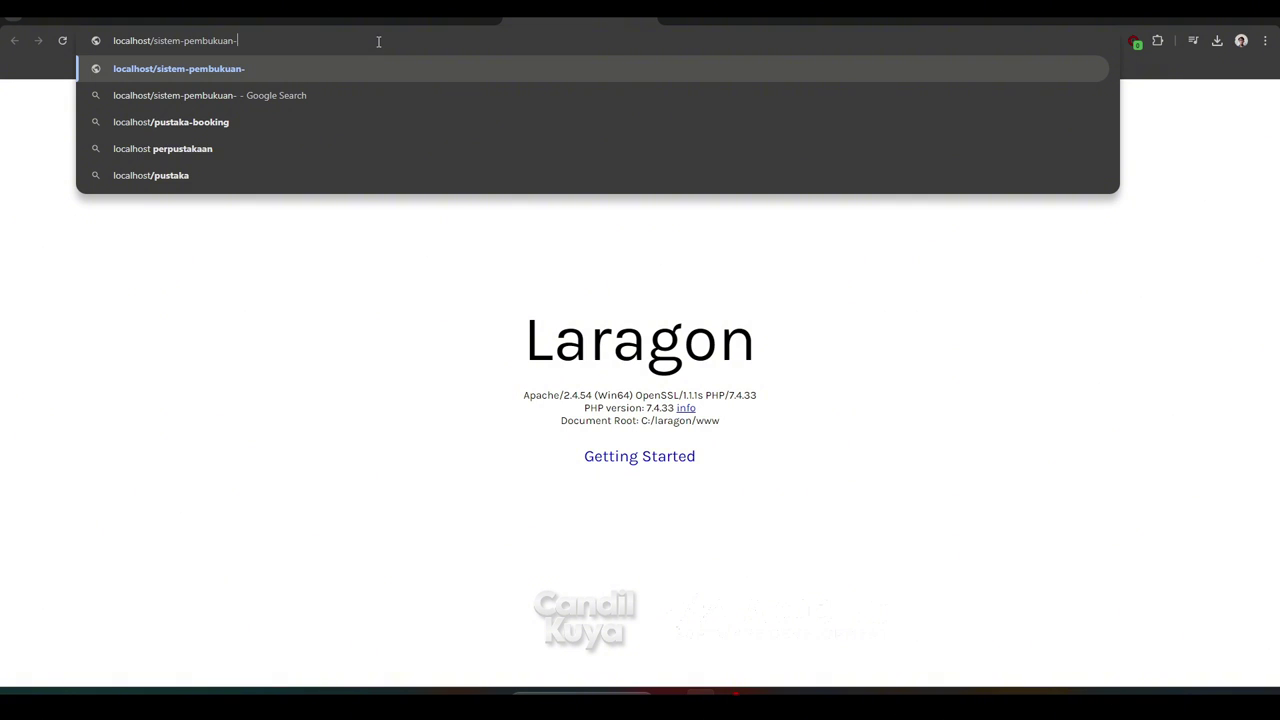
type("raport")
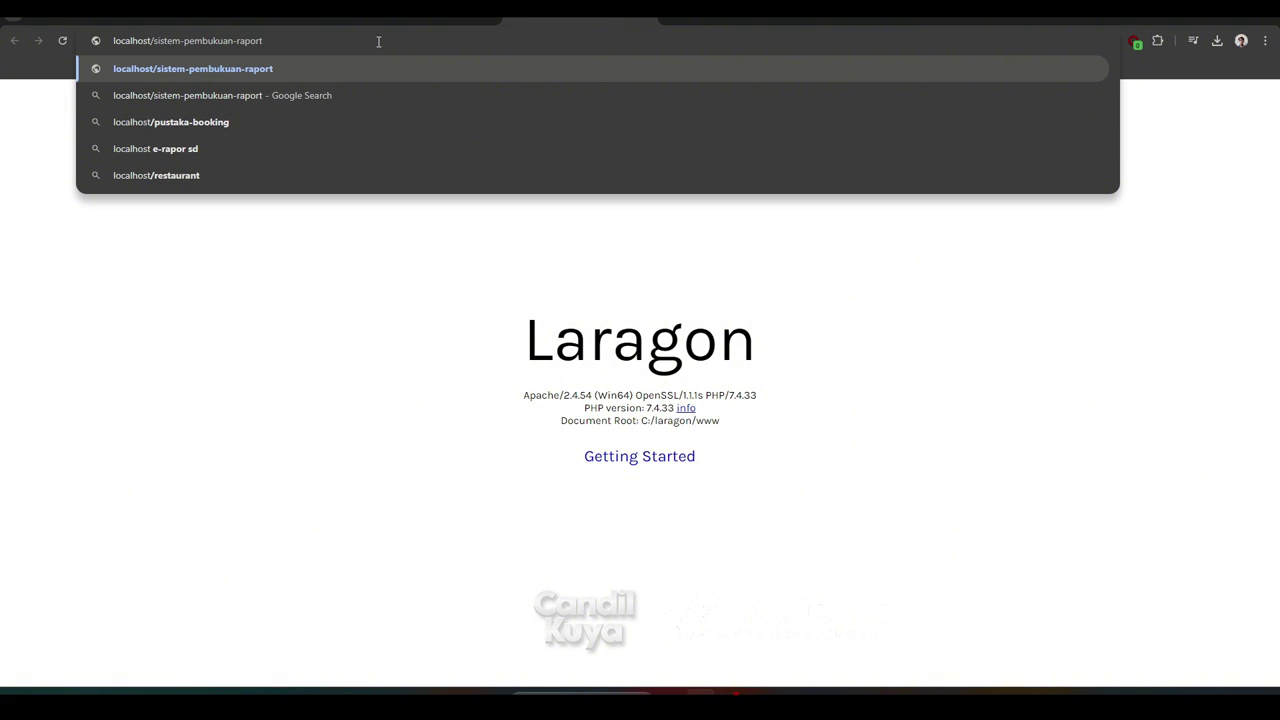
key("Return")
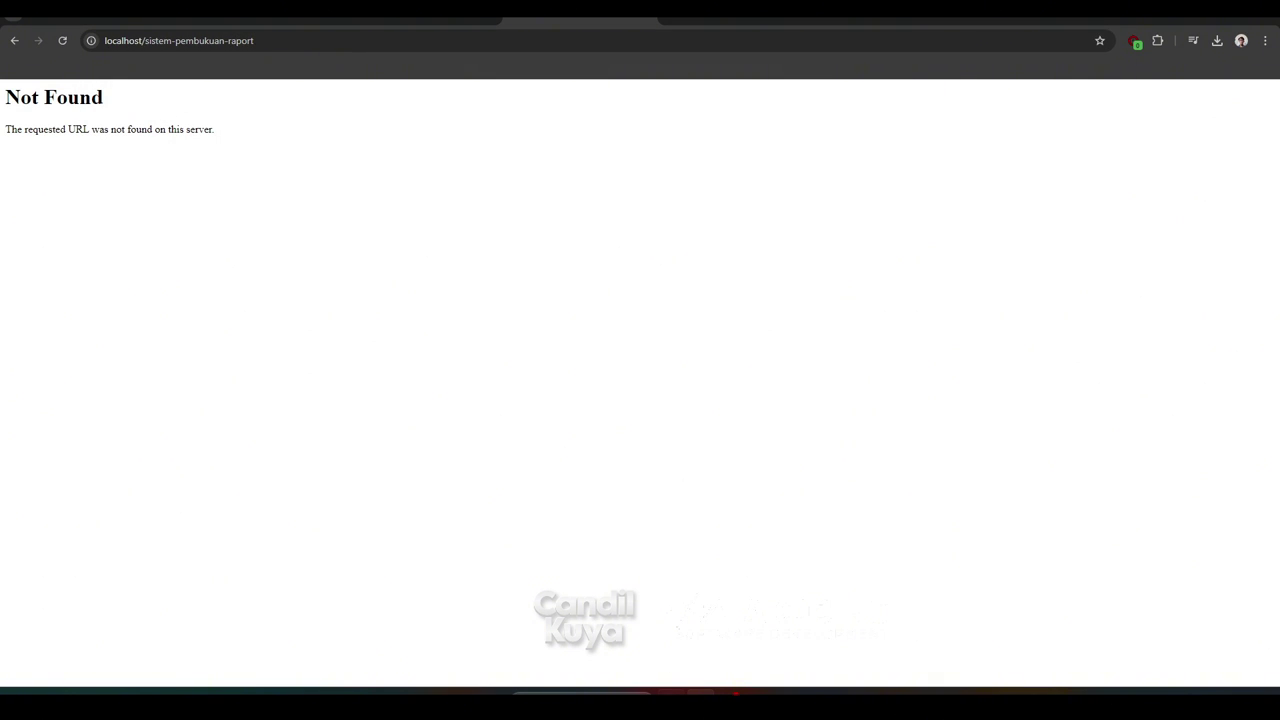
key("alt+Tab")
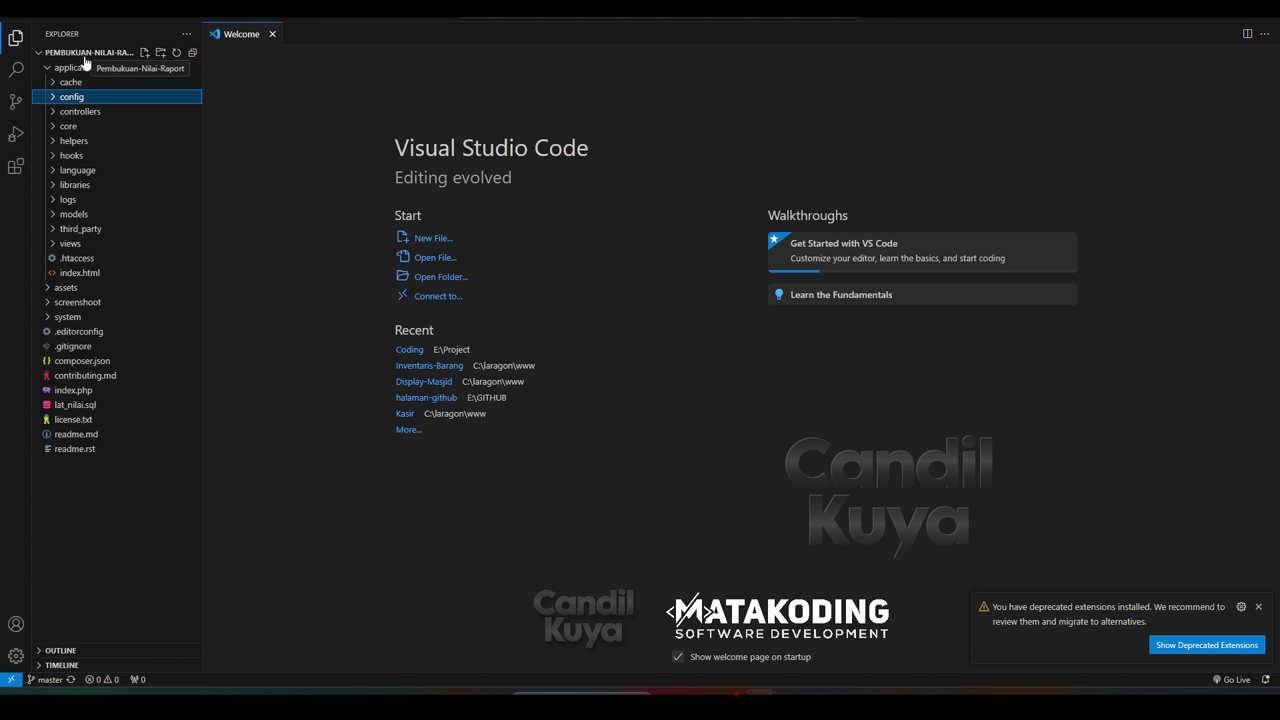
key("alt+Tab")
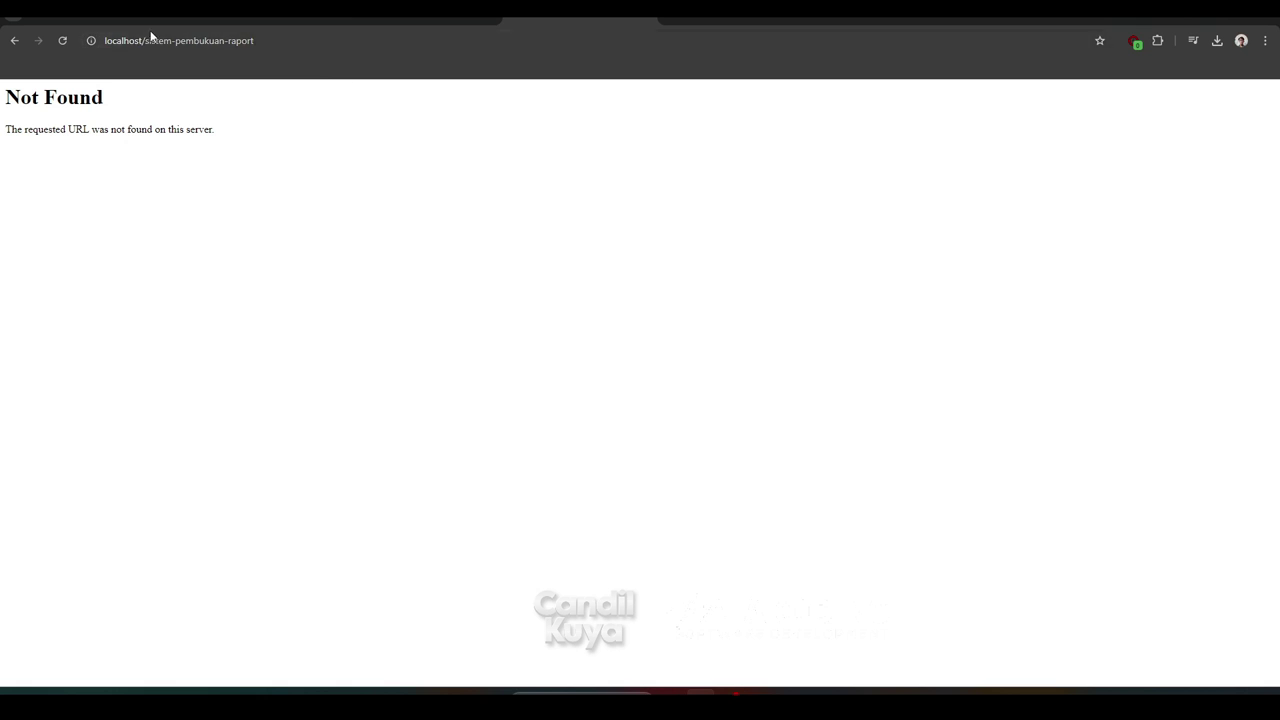
- Load localhost/pembukuan-nilai-raport, then open phpMyAdmin's Databases list
left_click_drag(145, 40, 290, 41)
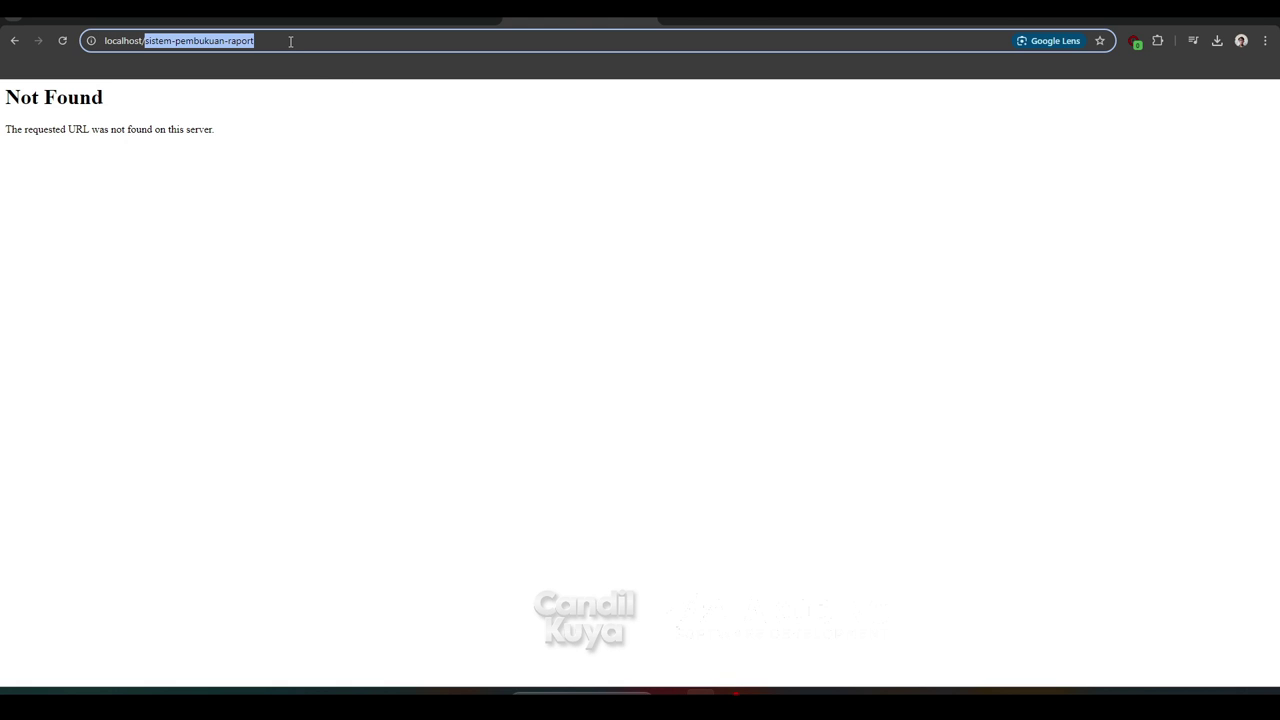
type("p")
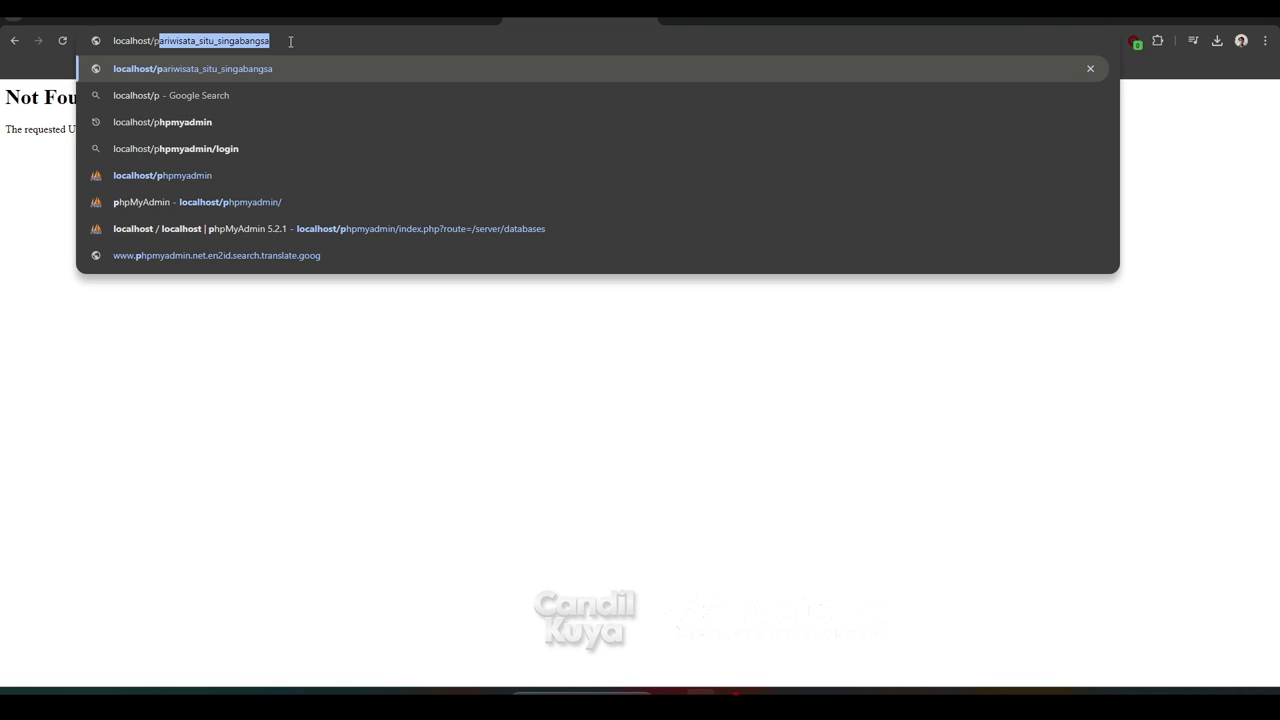
type("embuk")
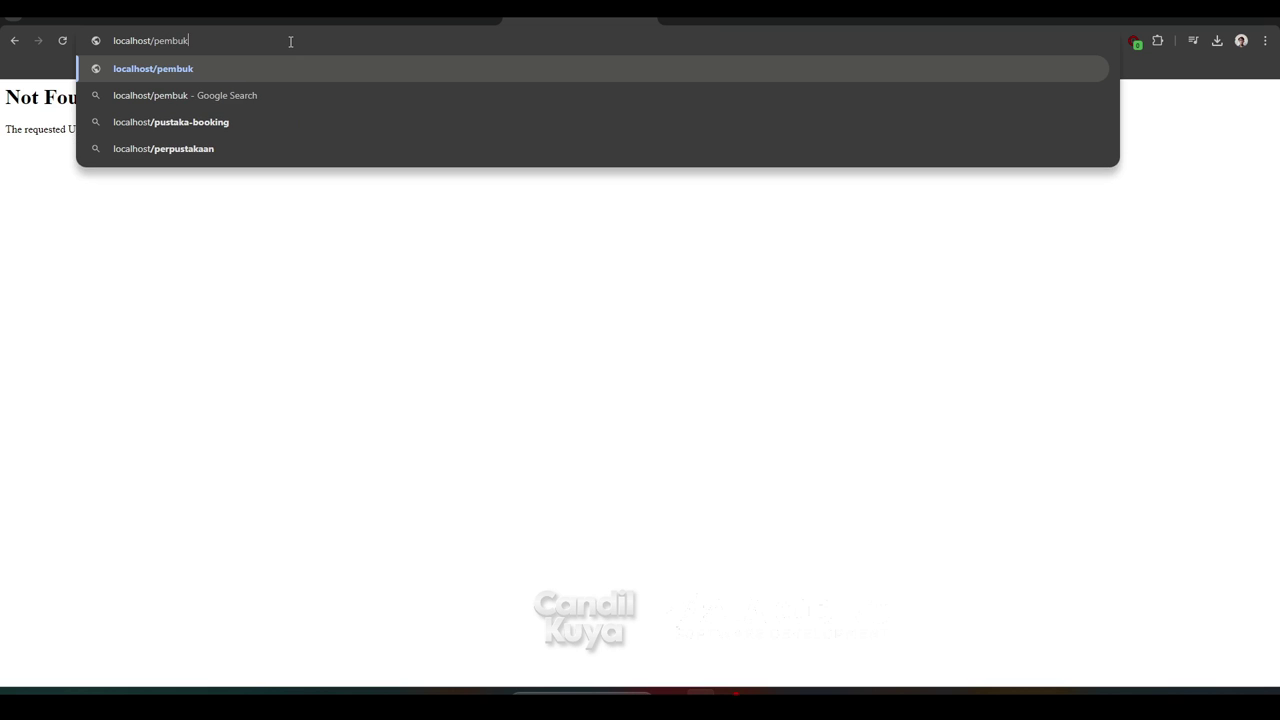
type("uan-")
type("nilai")
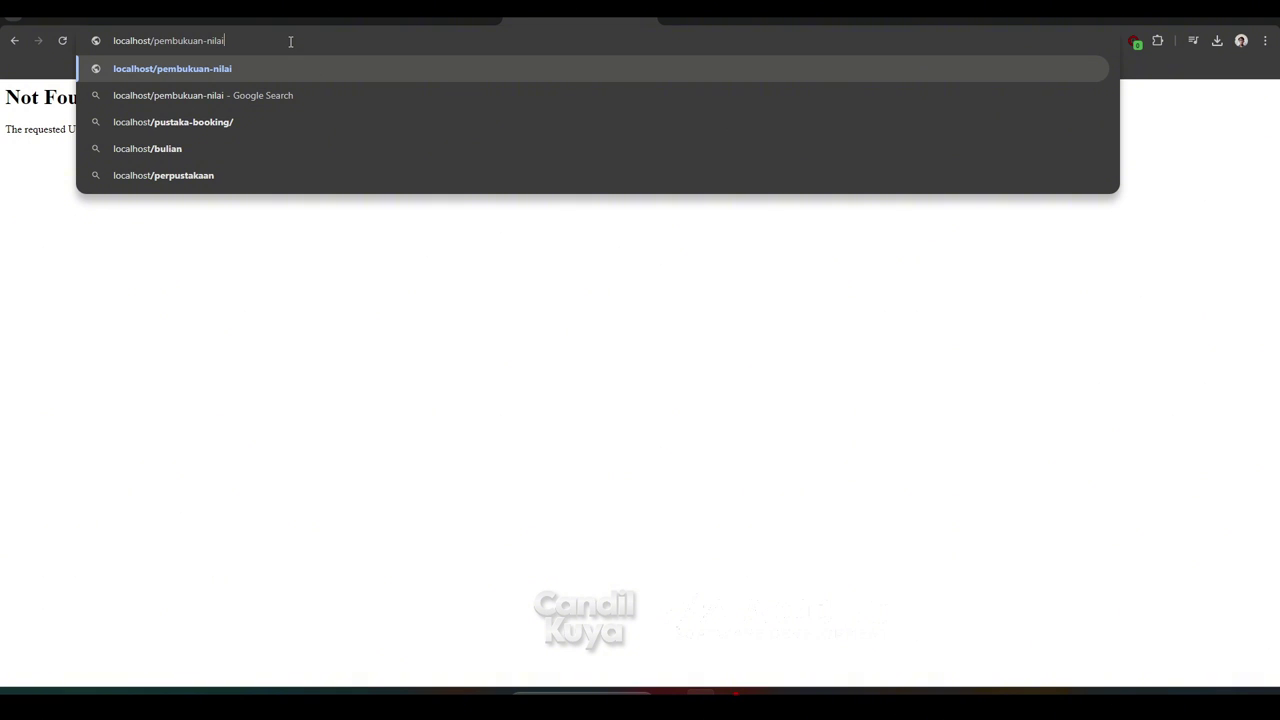
type("-rapo")
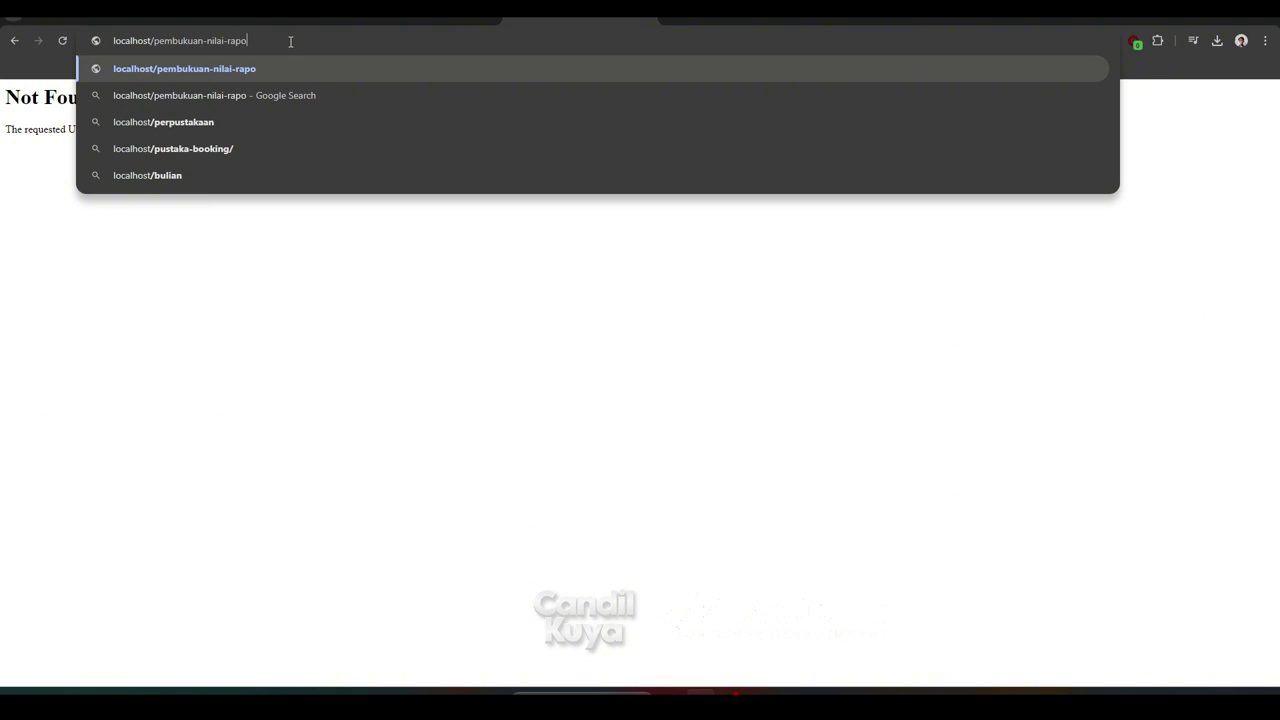
type("rt")
key("Return")
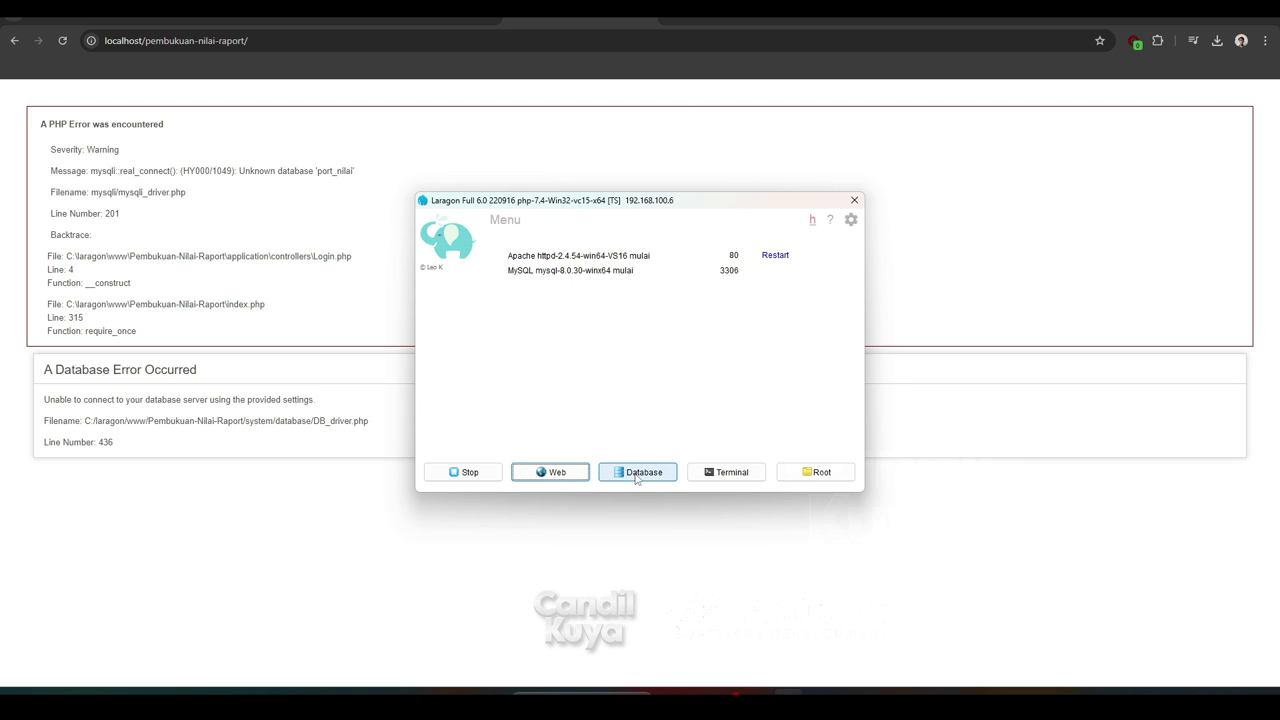
left_click(638, 474)
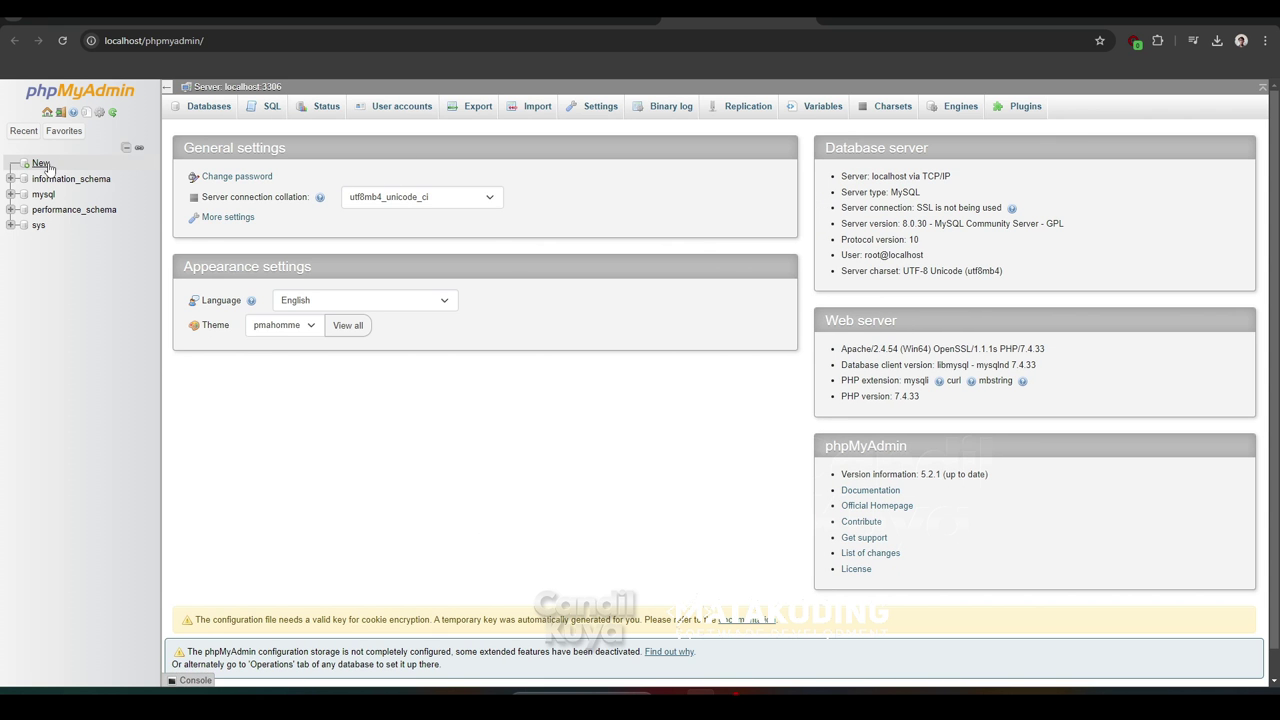
left_click(40, 163)
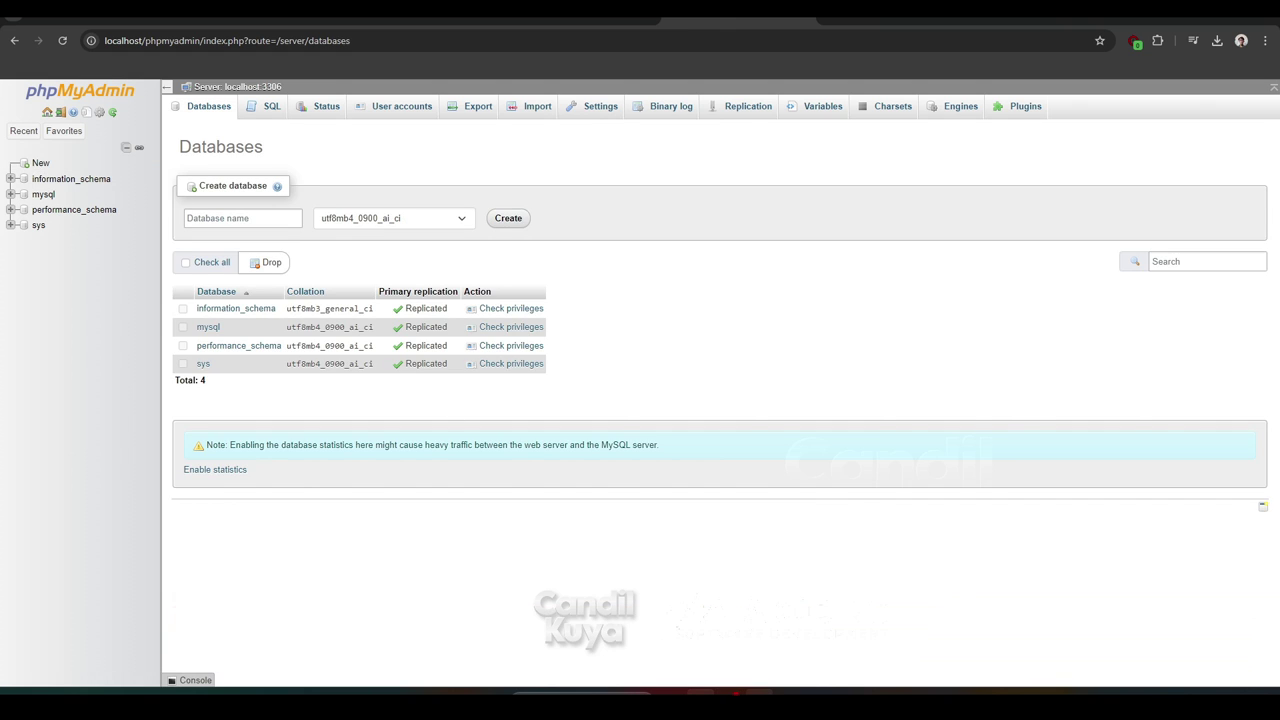
key("alt+Tab")
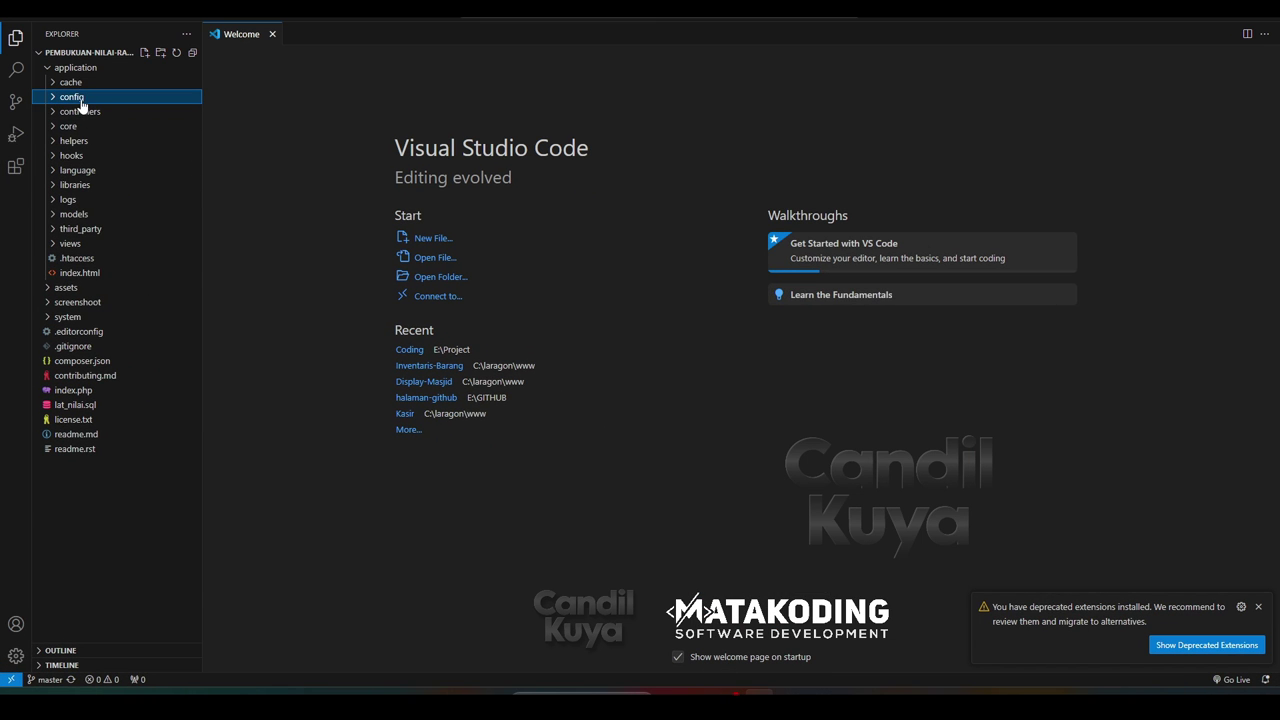
- Copy the database name 'port_nilai' from application/config/database.php
left_click(81, 100)
left_click(85, 126)
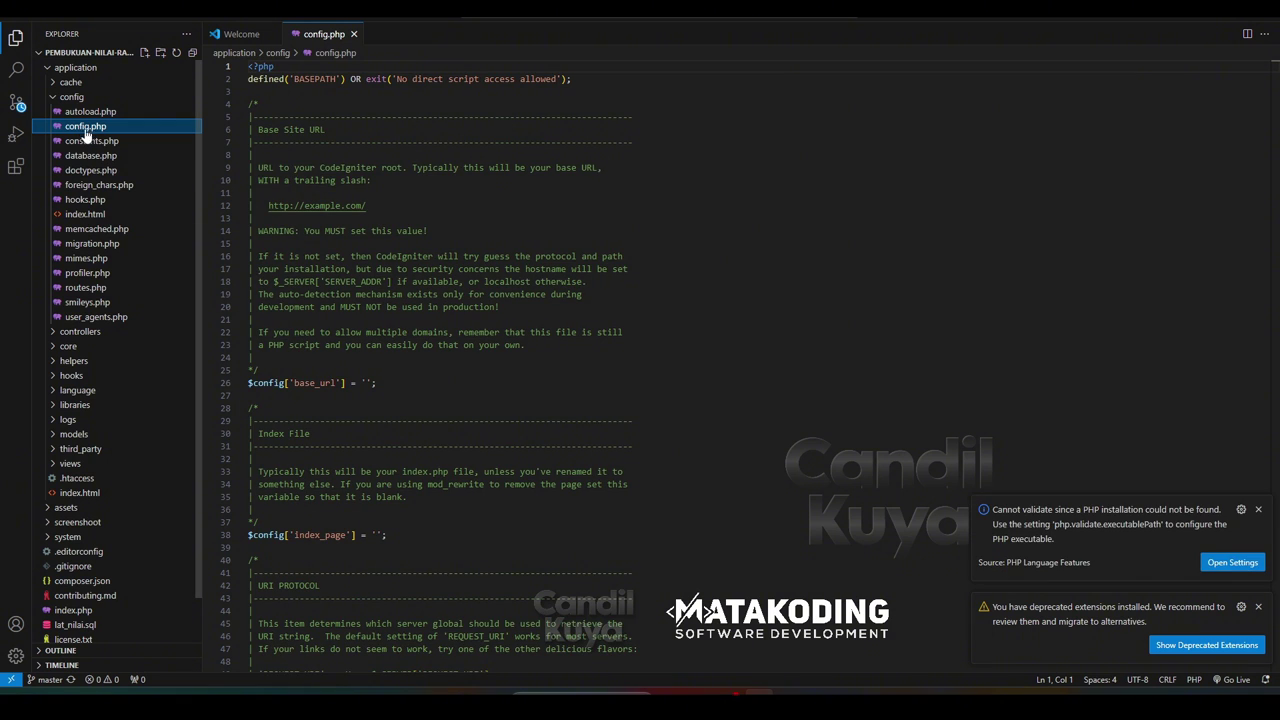
left_click(82, 155)
scroll(332, 412, "down", 5)
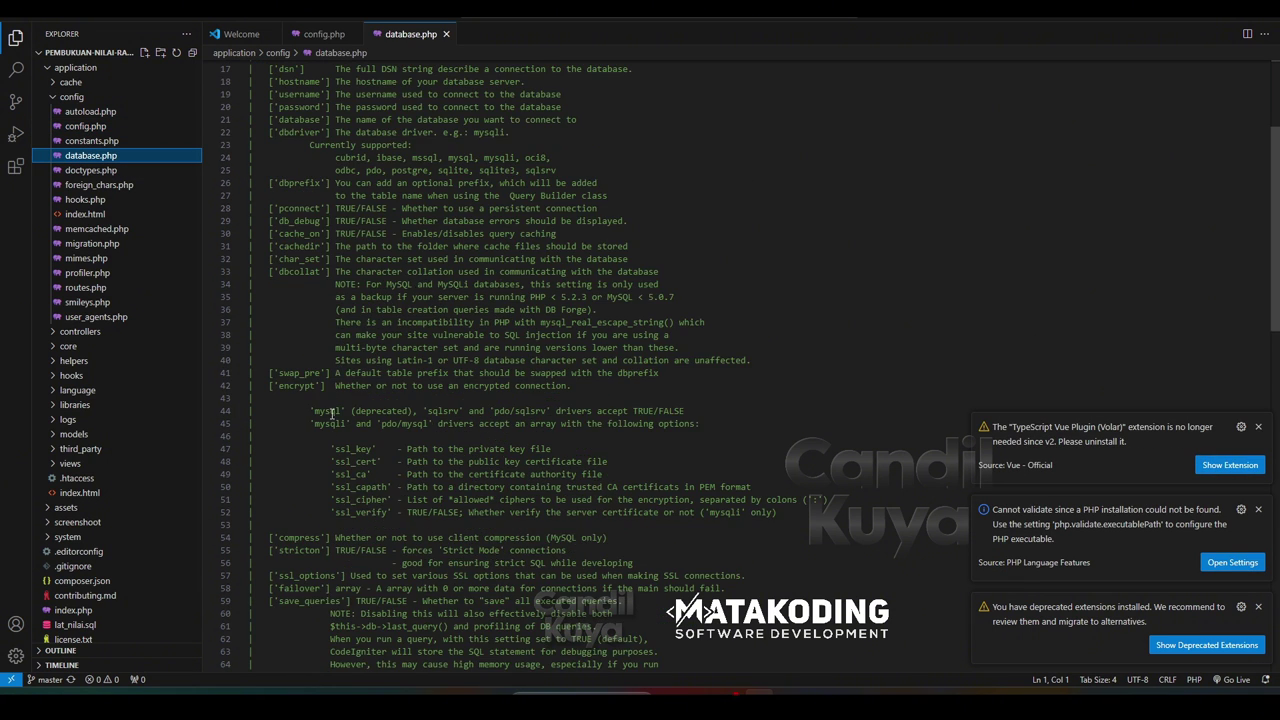
scroll(332, 413, "down", 8)
scroll(350, 480, "down", 3)
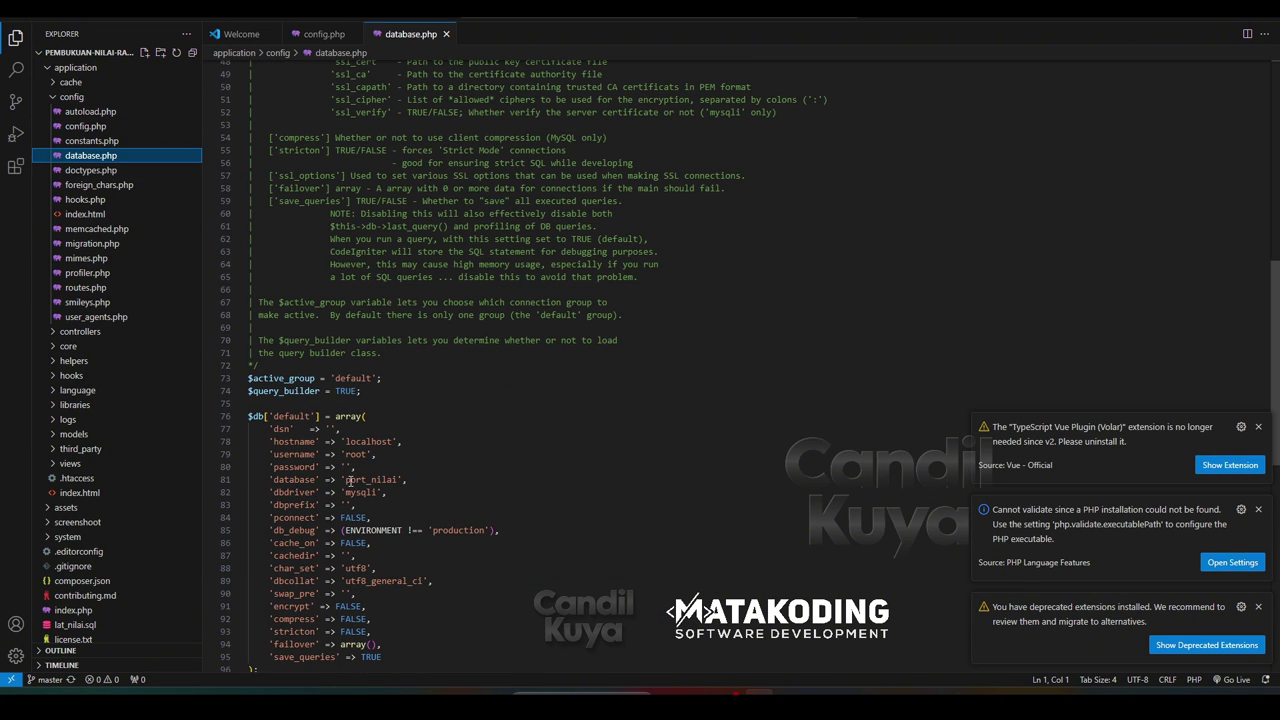
left_click_drag(346, 480, 396, 480)
right_click(392, 479)
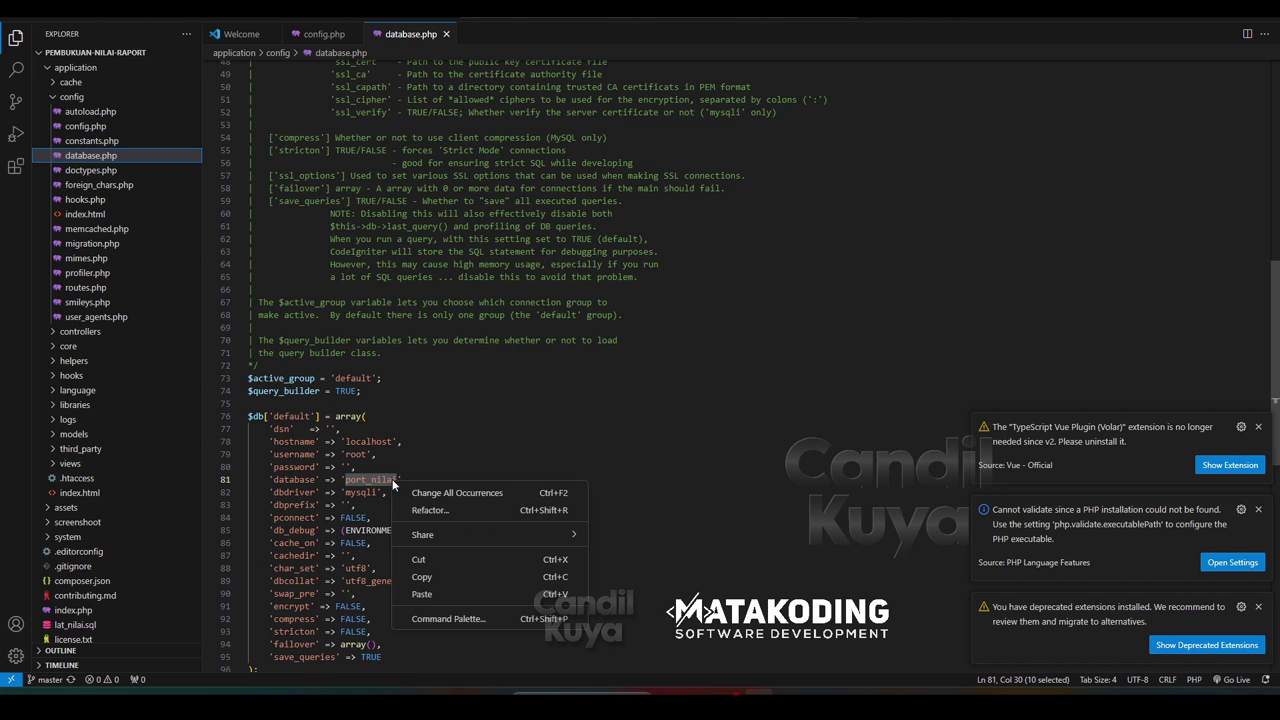
left_click(435, 575)
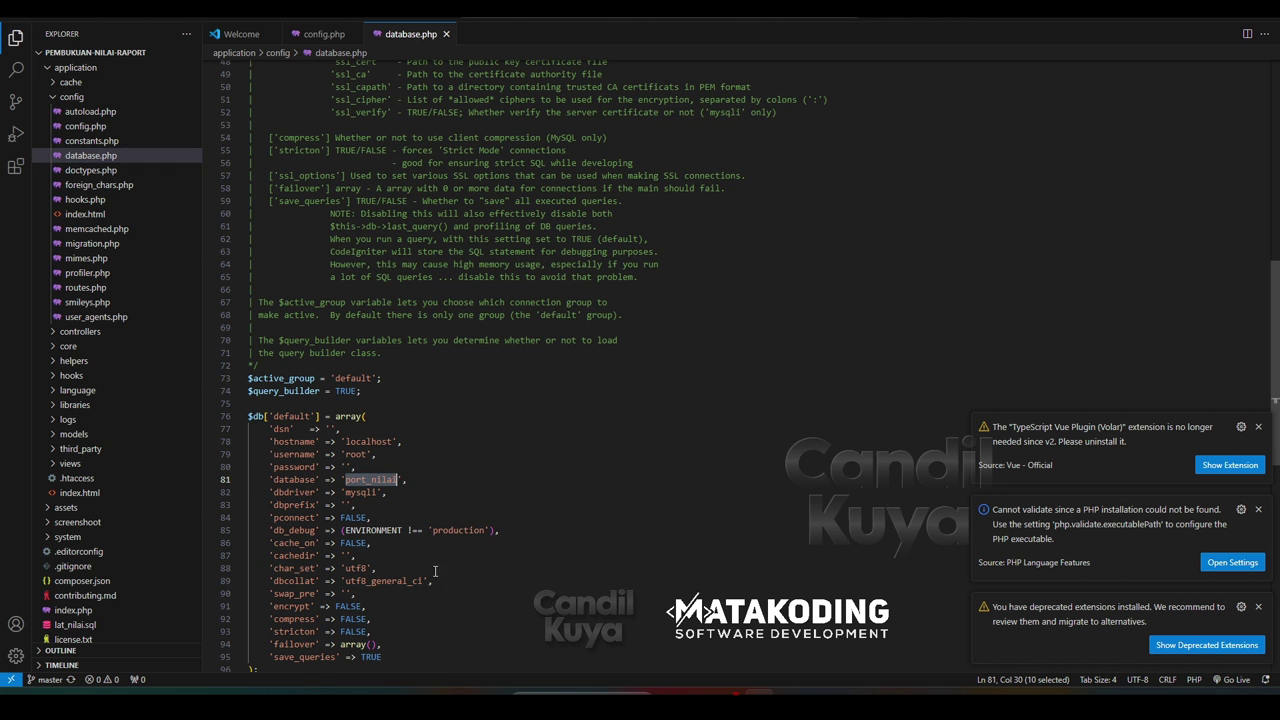
key("alt+Tab")
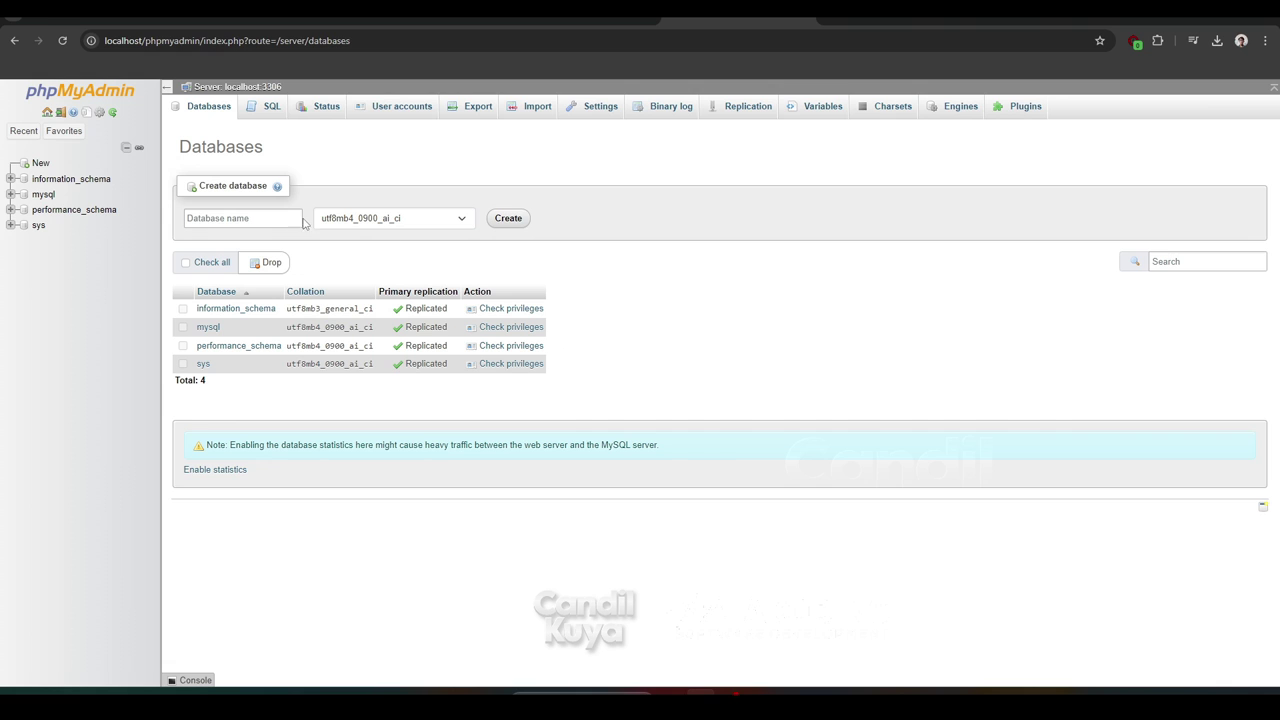
- Create a new database named port_nilai in phpMyAdmin
left_click(298, 218)
right_click(264, 216)
left_click(348, 352)
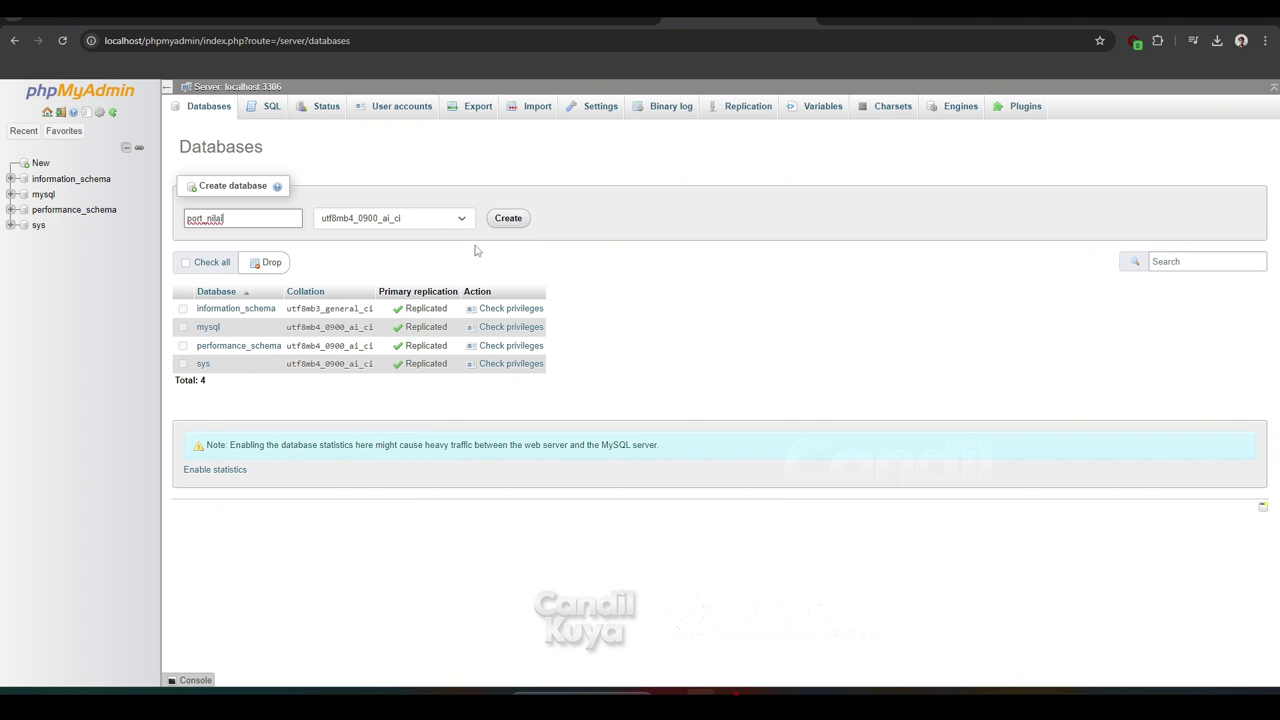
left_click(508, 218)
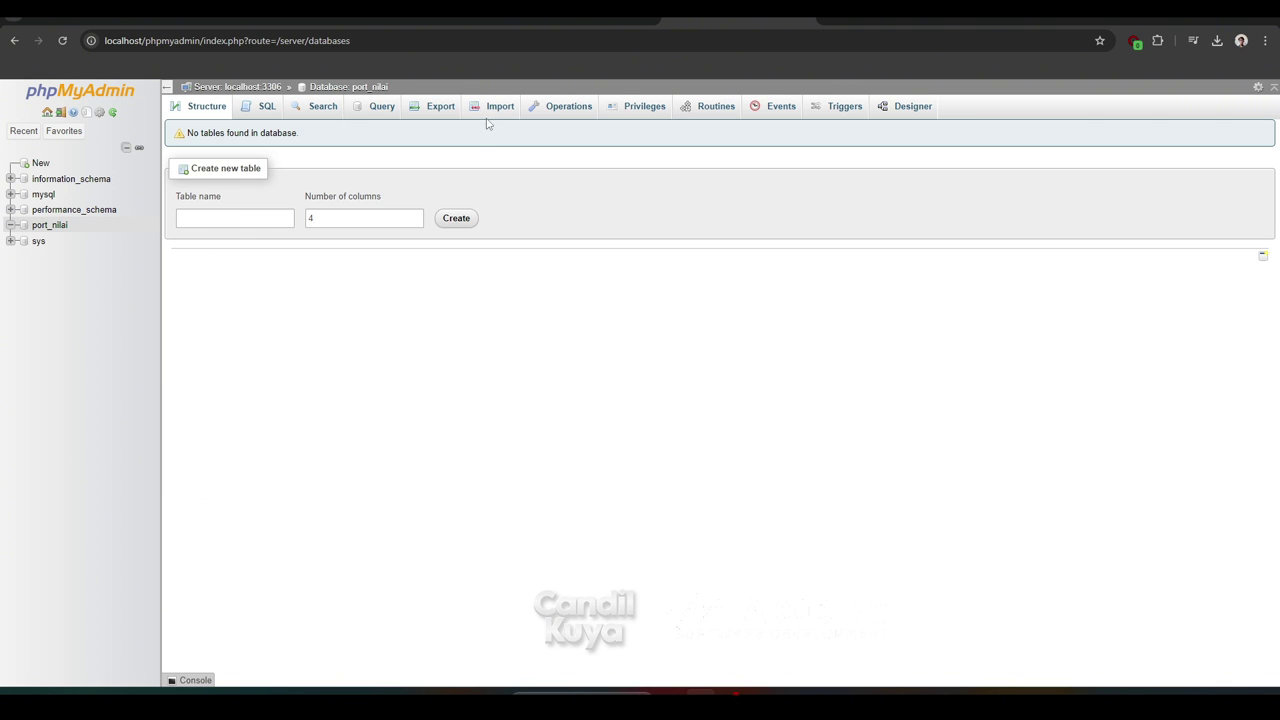
- Import lat_nilai.sql from C:\laragon\www\Pembukuan-Nilai-Raport into port_nilai
left_click(488, 112)
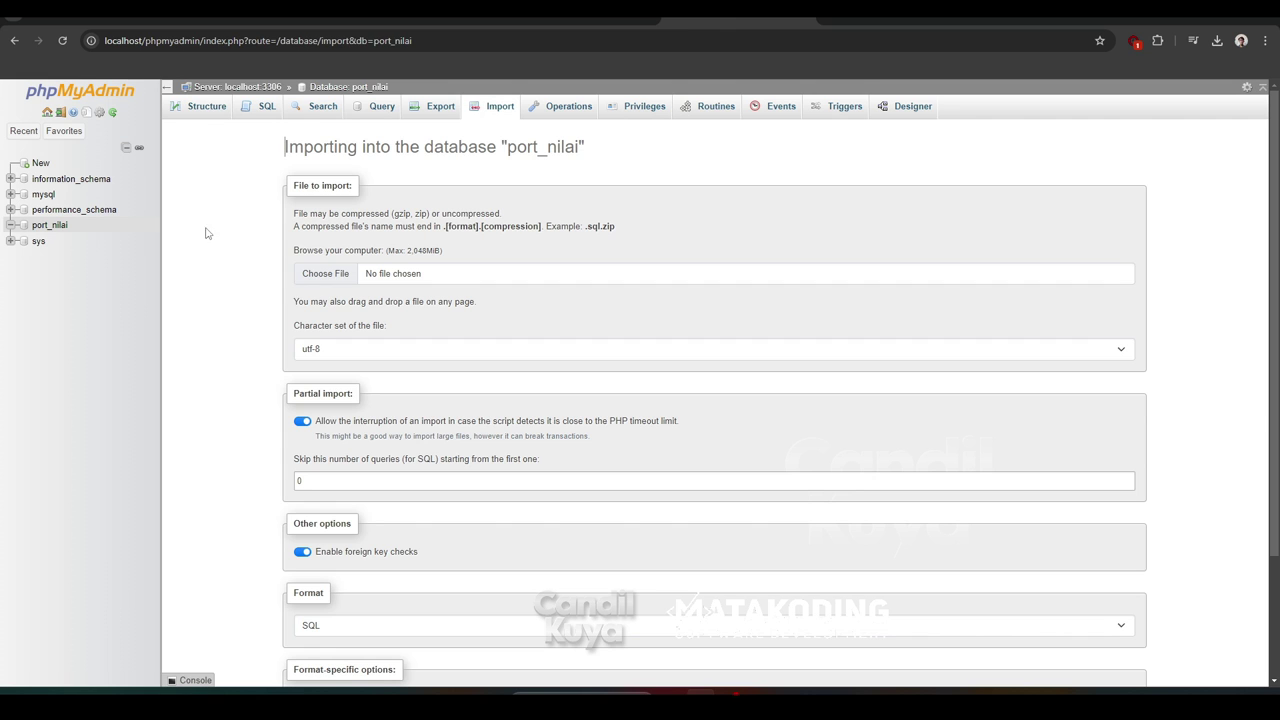
left_click(322, 274)
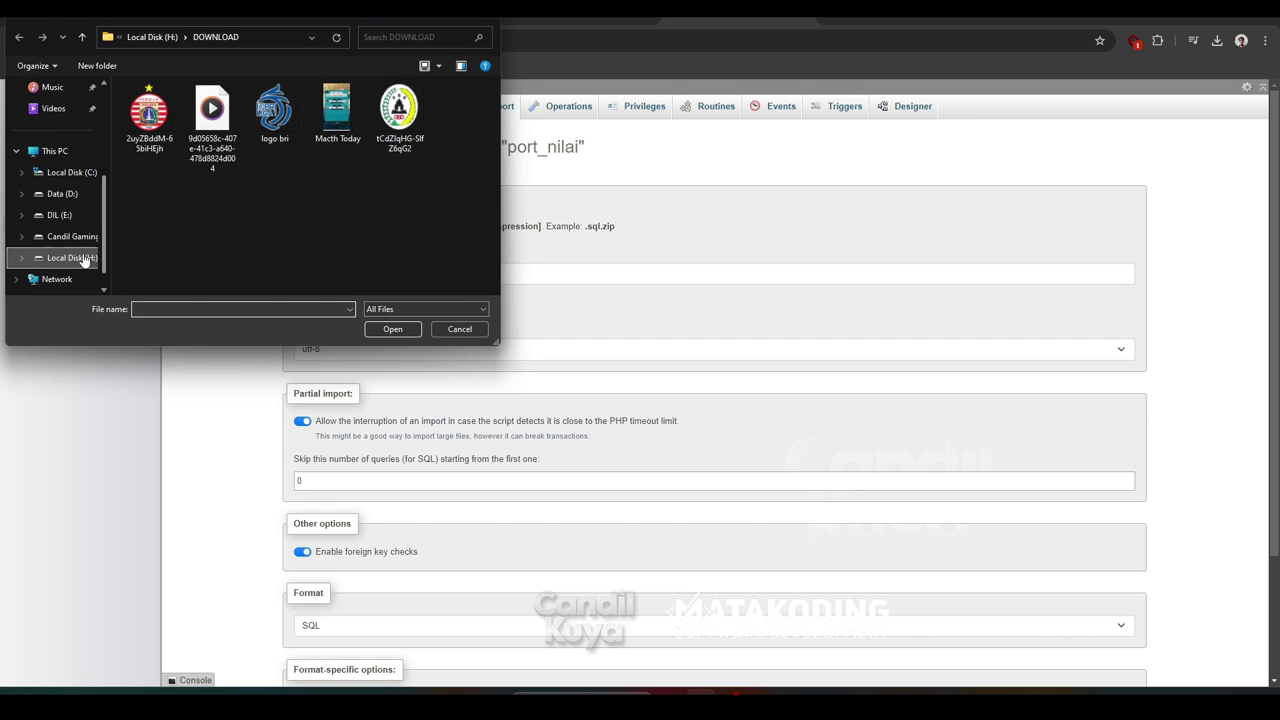
left_click(83, 259)
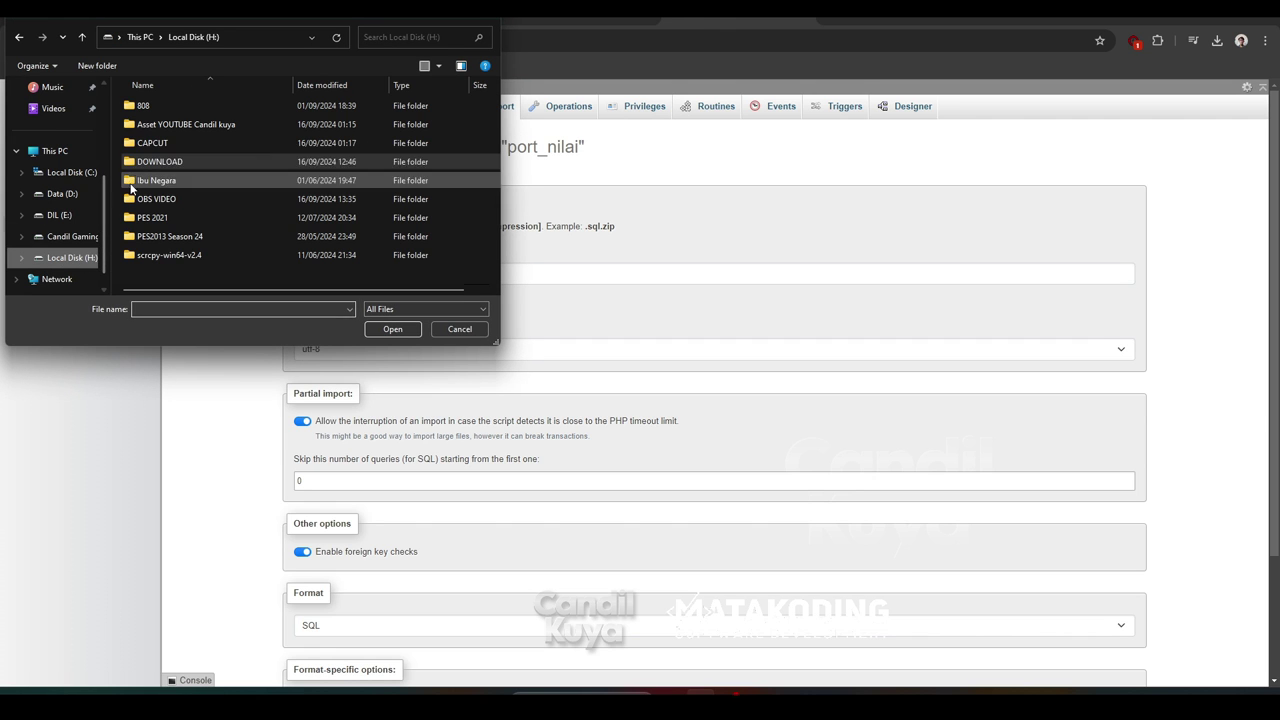
left_click(70, 172)
double_click(179, 123)
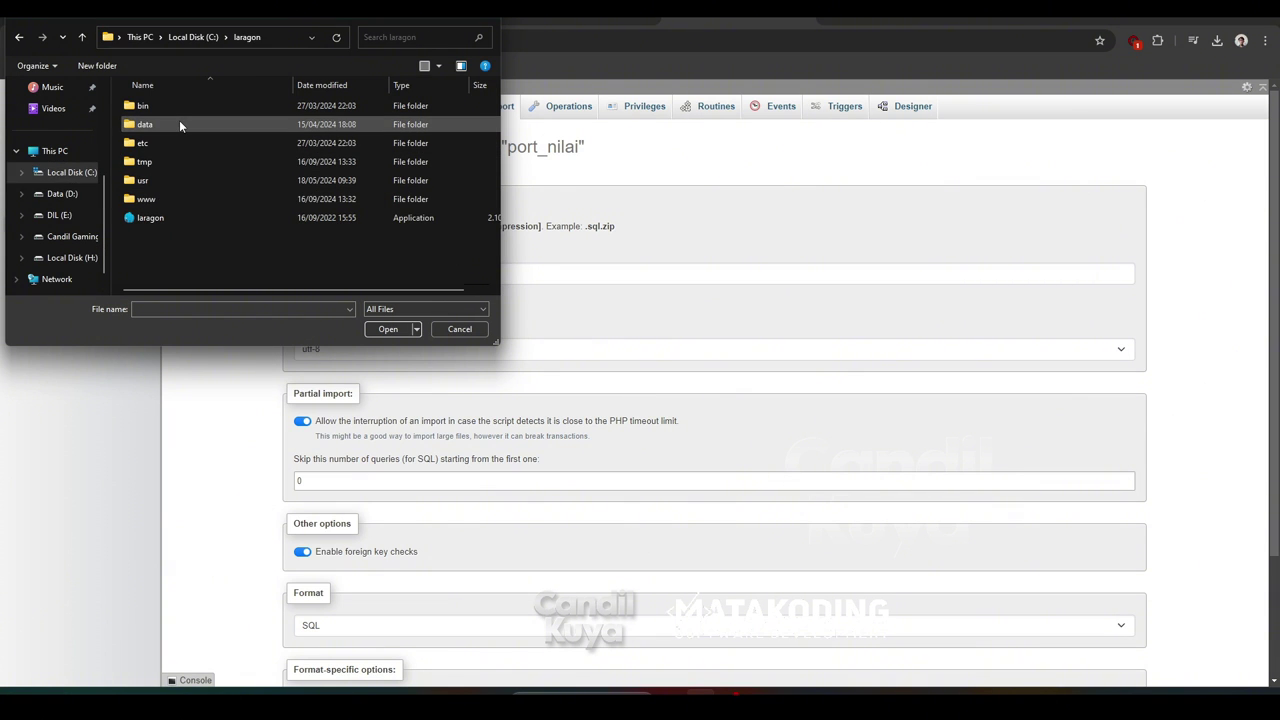
double_click(173, 199)
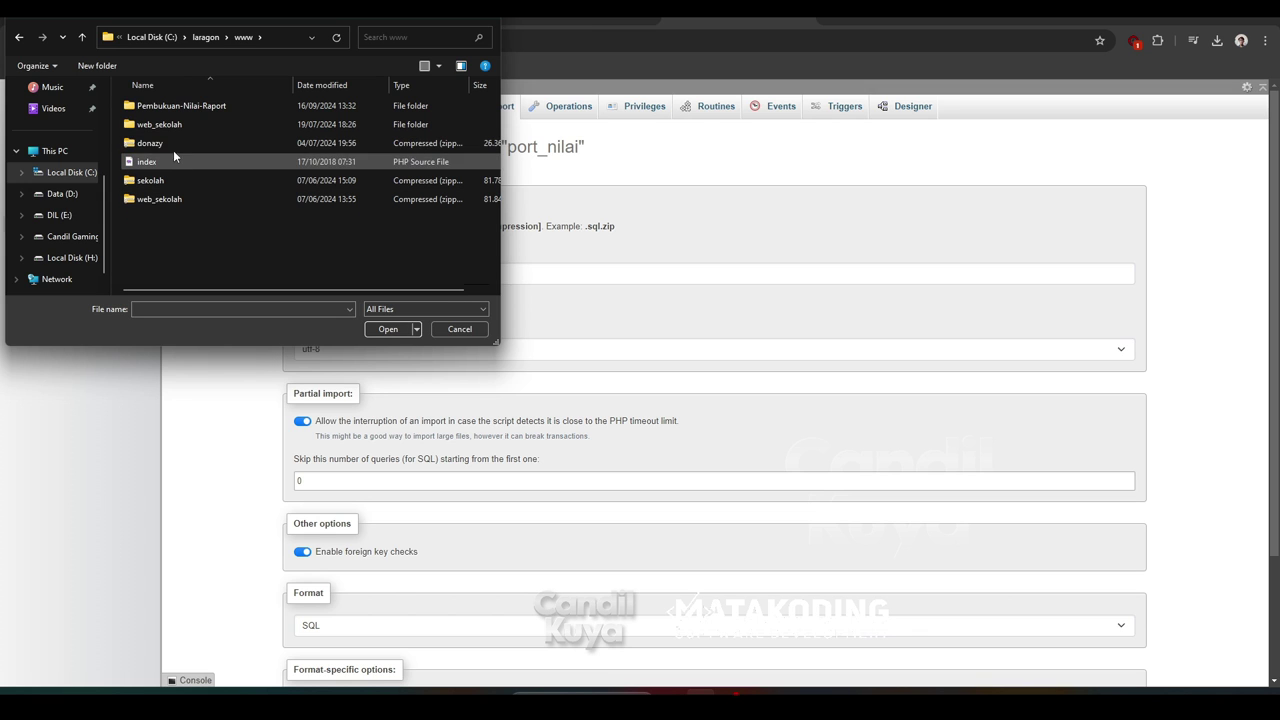
double_click(176, 105)
scroll(186, 250, "down", 2)
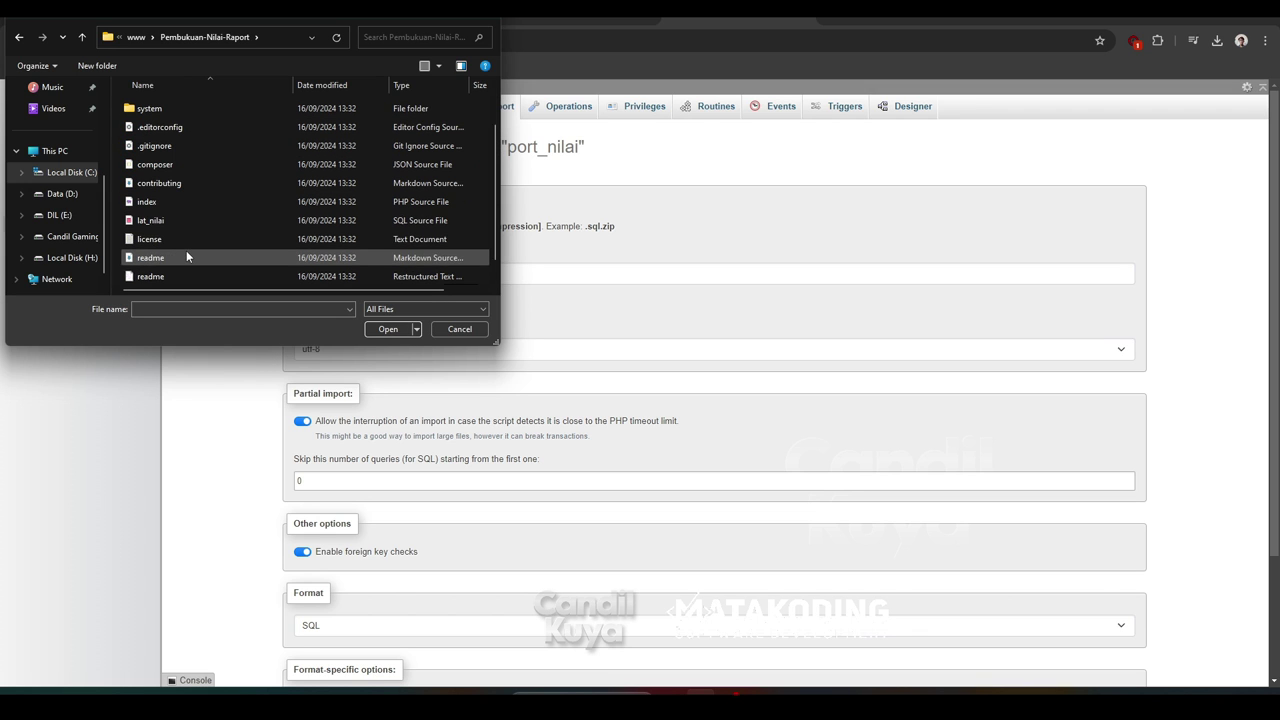
left_click(180, 220)
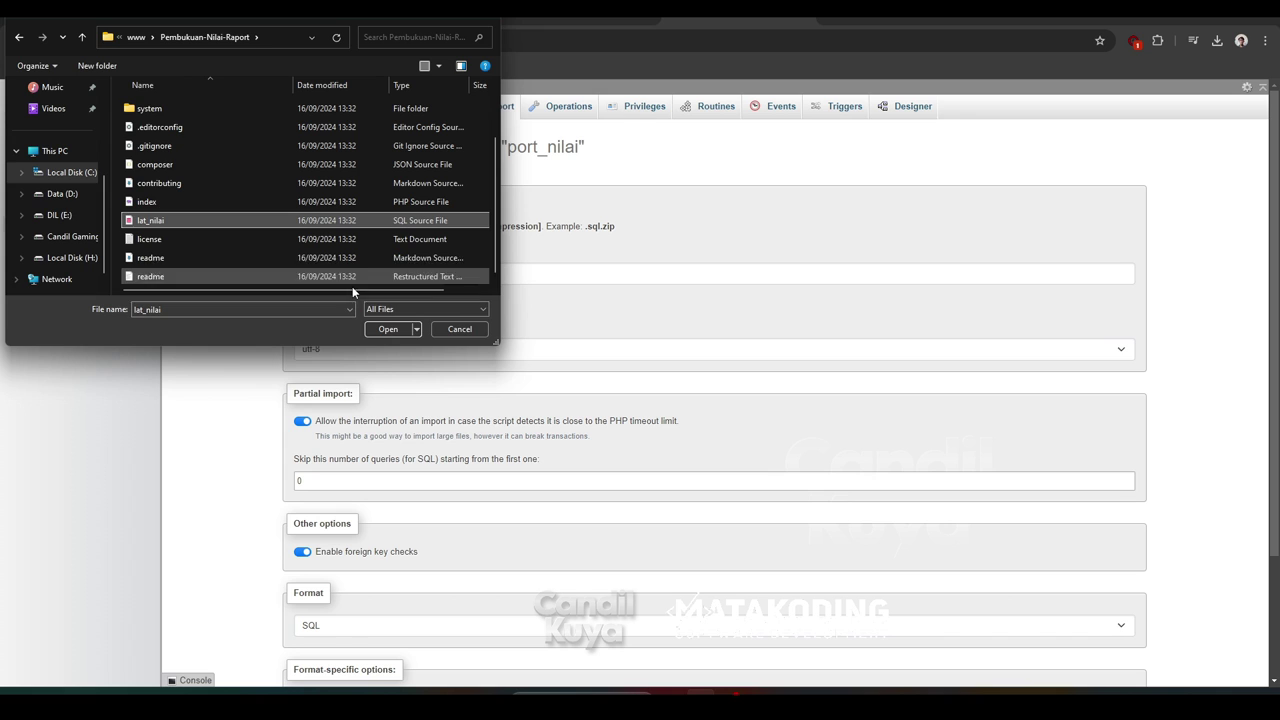
left_click(385, 329)
scroll(350, 490, "down", 2)
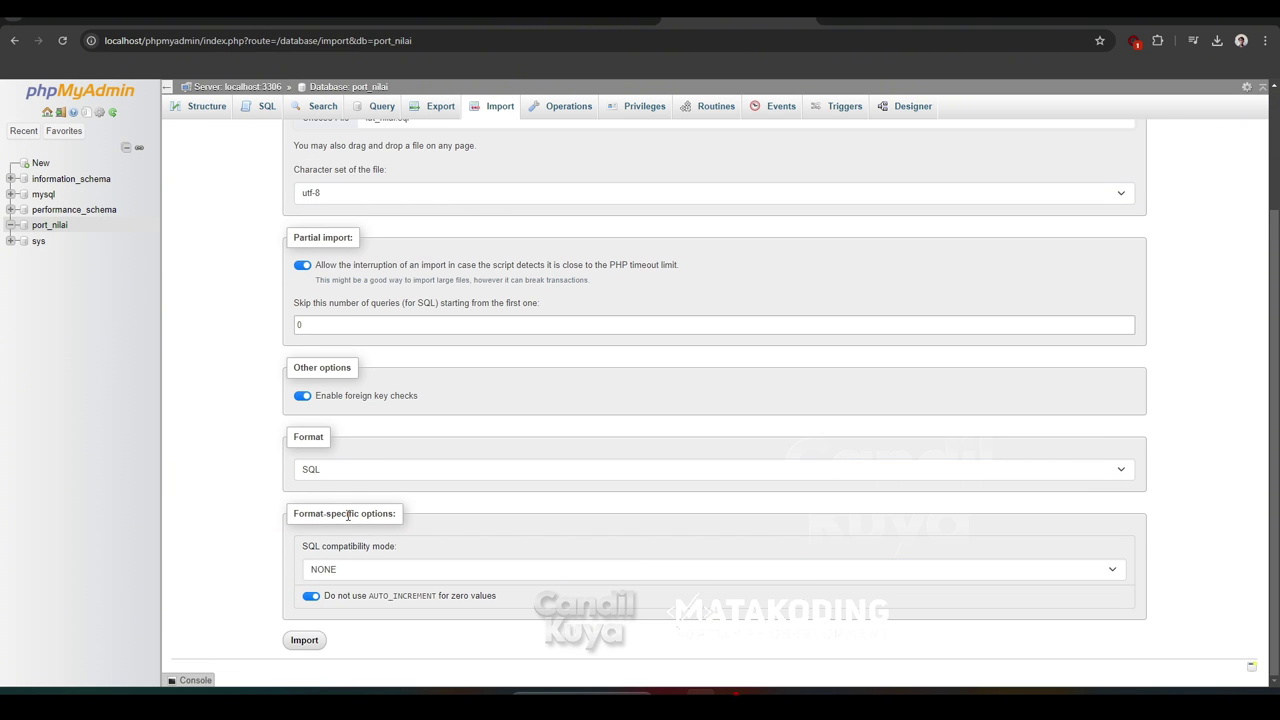
left_click(318, 642)
- Reload the app, log in with the Administrator role, and open Siswa > Kelas 7
left_click(562, 18)
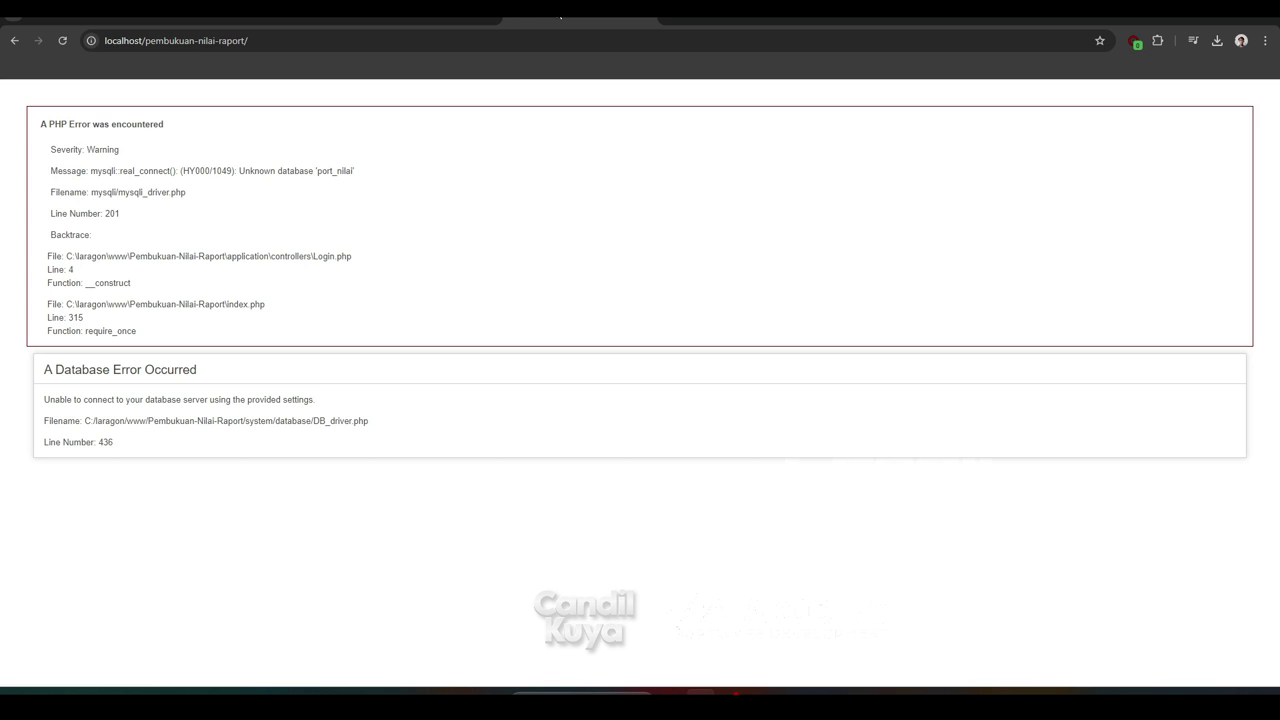
left_click(66, 44)
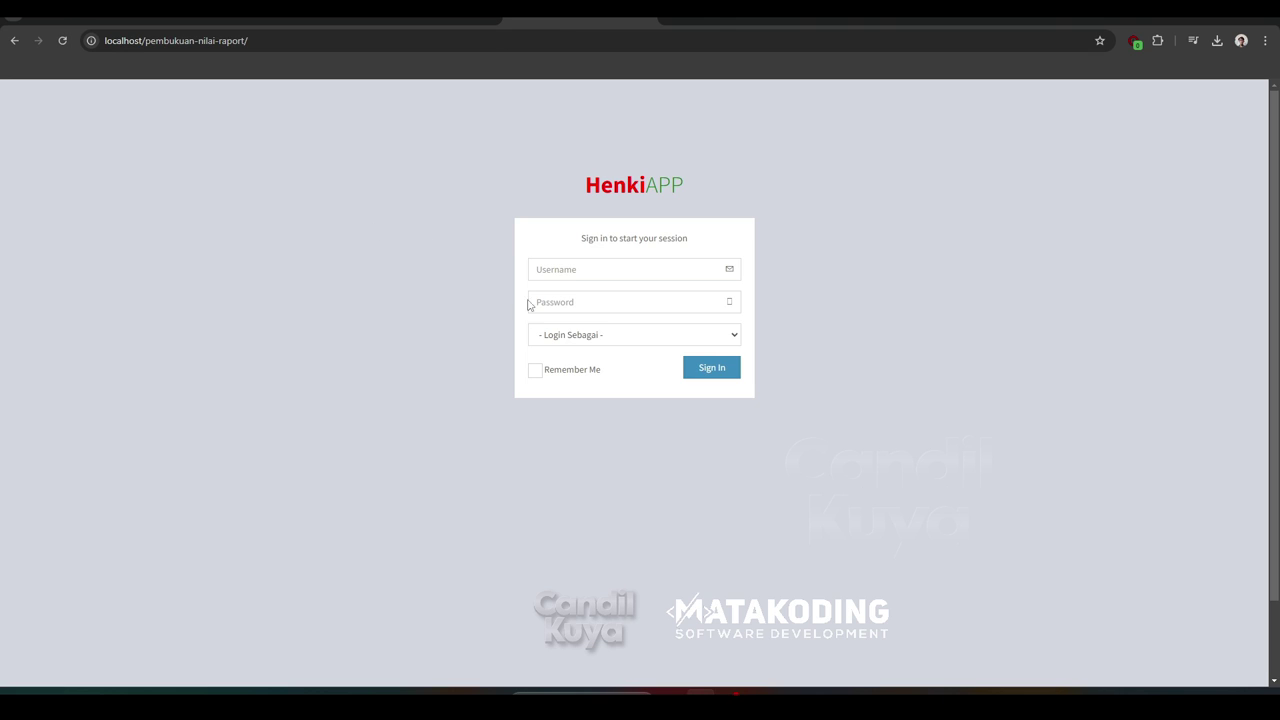
left_click(562, 340)
left_click(565, 373)
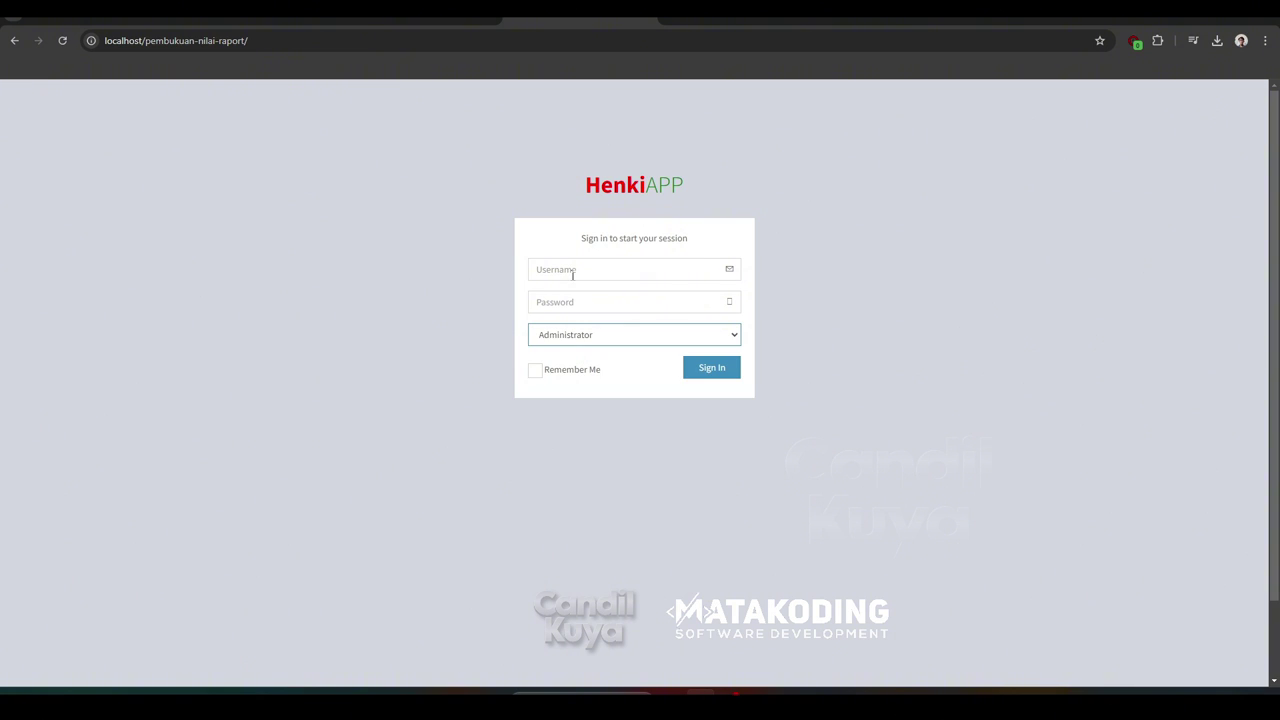
left_click(573, 273)
left_click(609, 302)
left_click(562, 305)
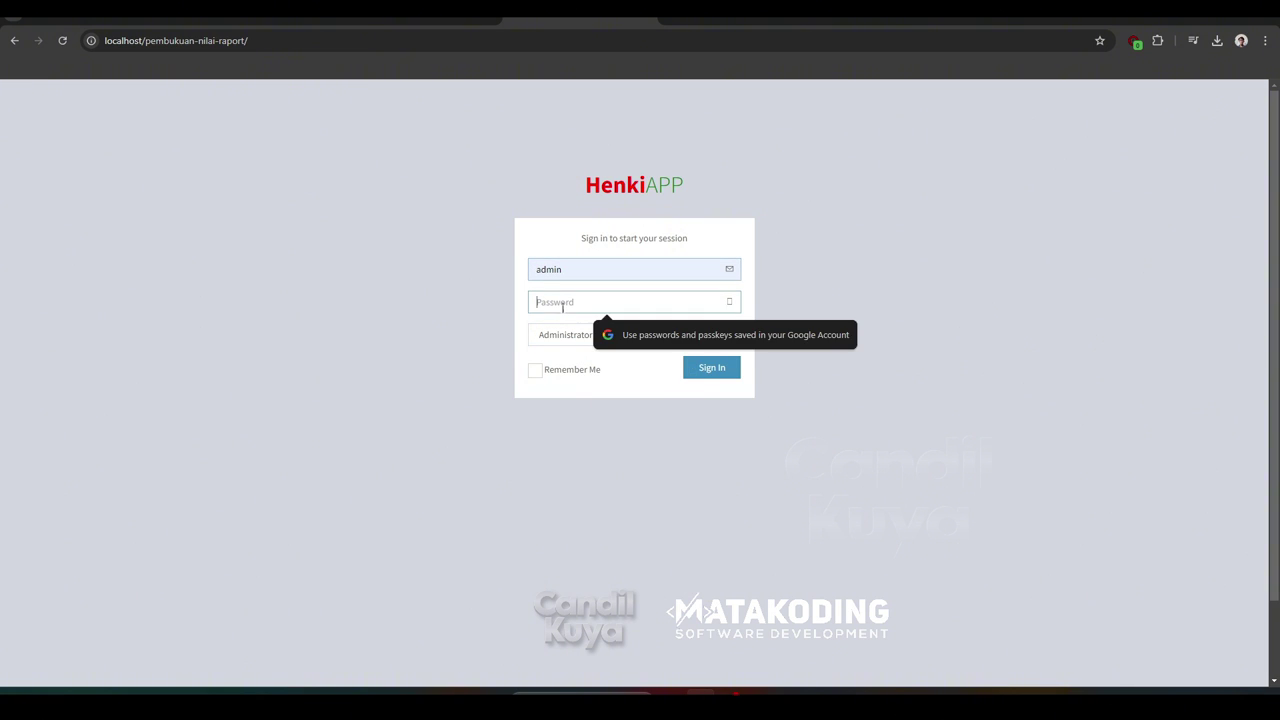
type("d")
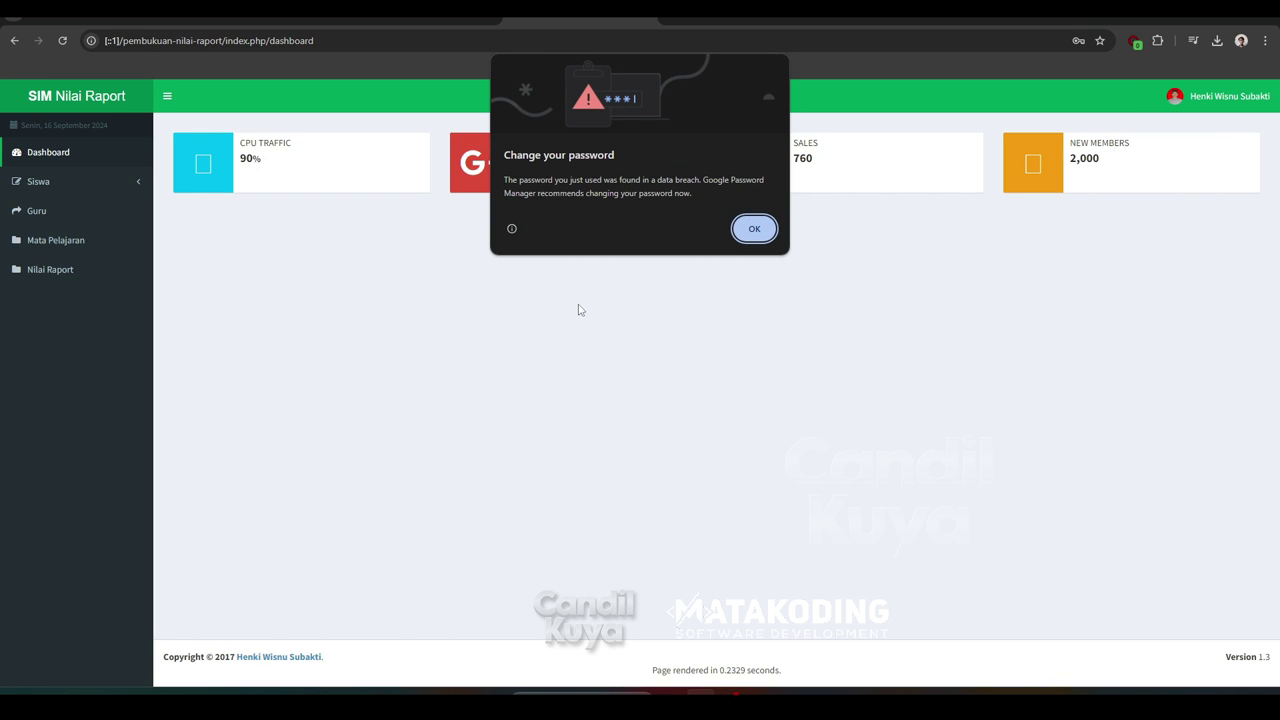
left_click(743, 231)
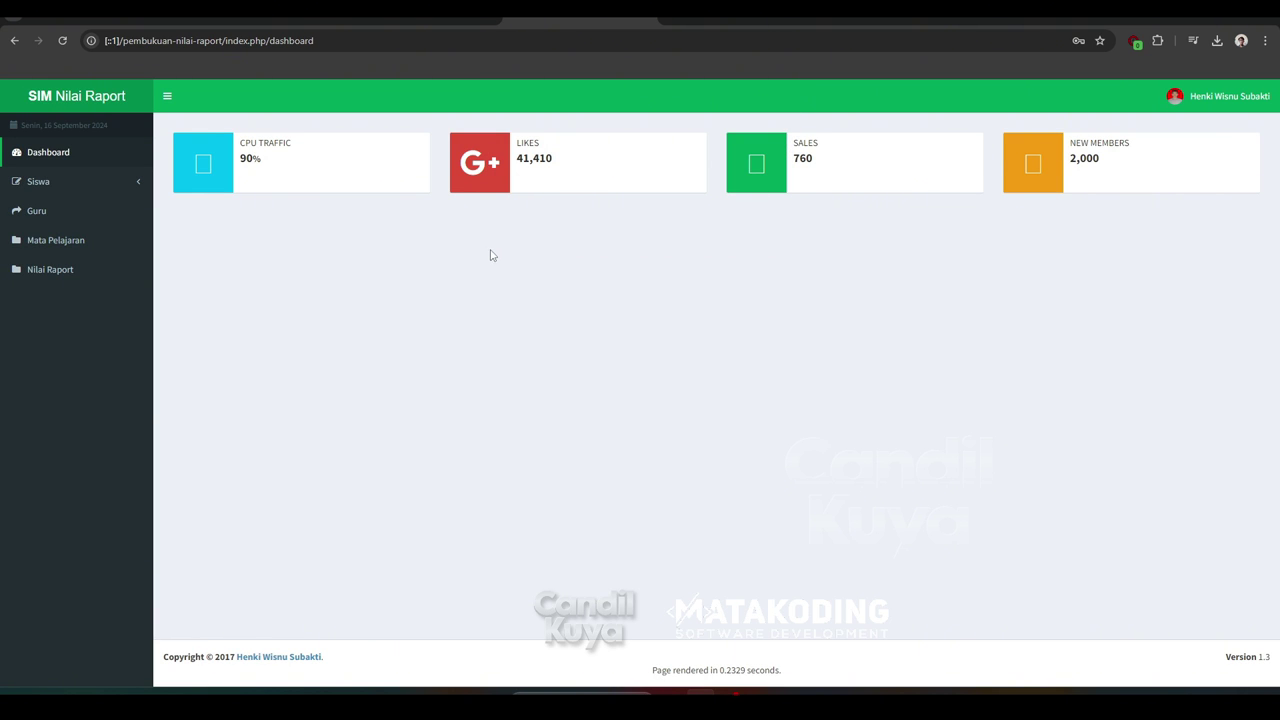
left_click(114, 186)
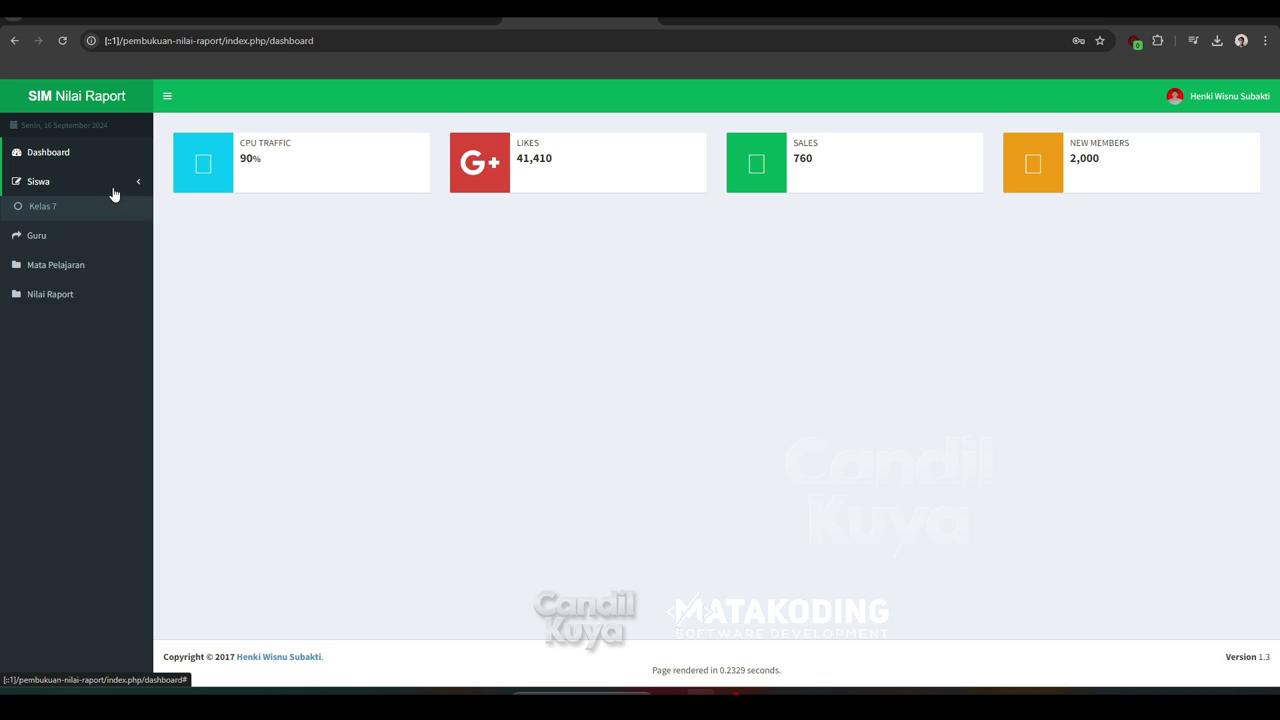
left_click(74, 211)
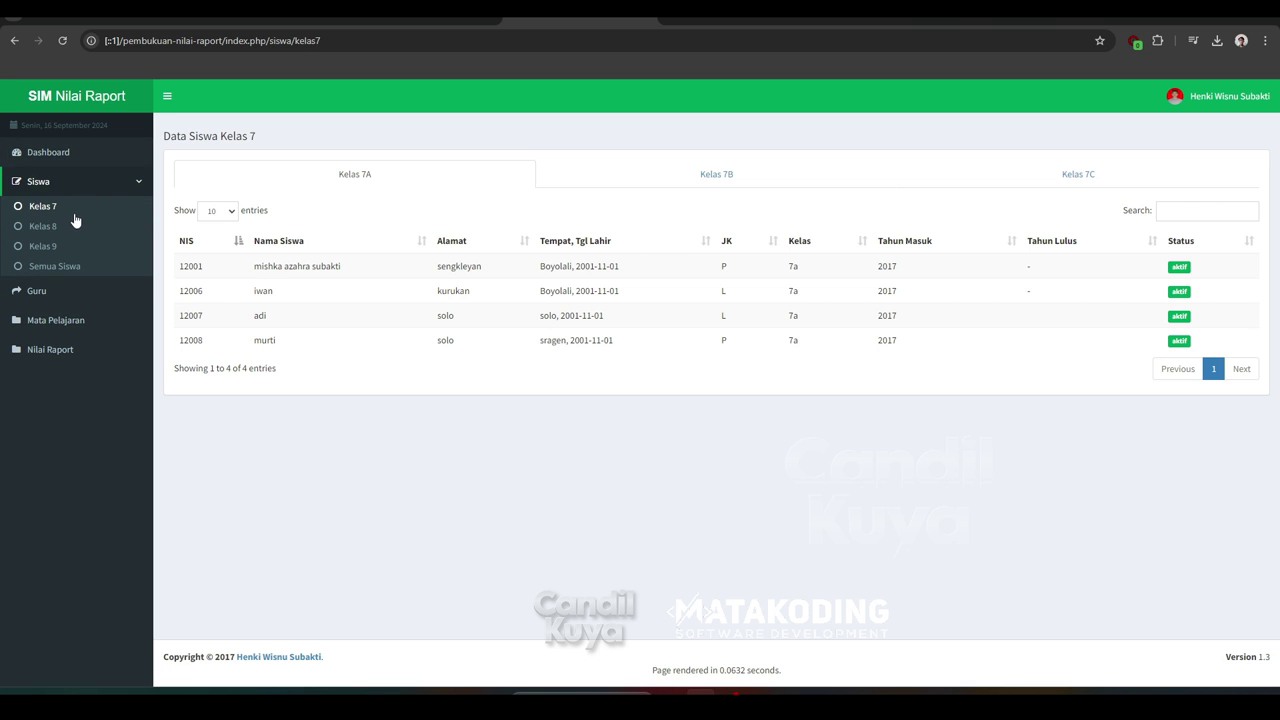
- Browse the Kelas 8, Kelas 9 and all-student lists and preview the Tambah Data student form
left_click(71, 232)
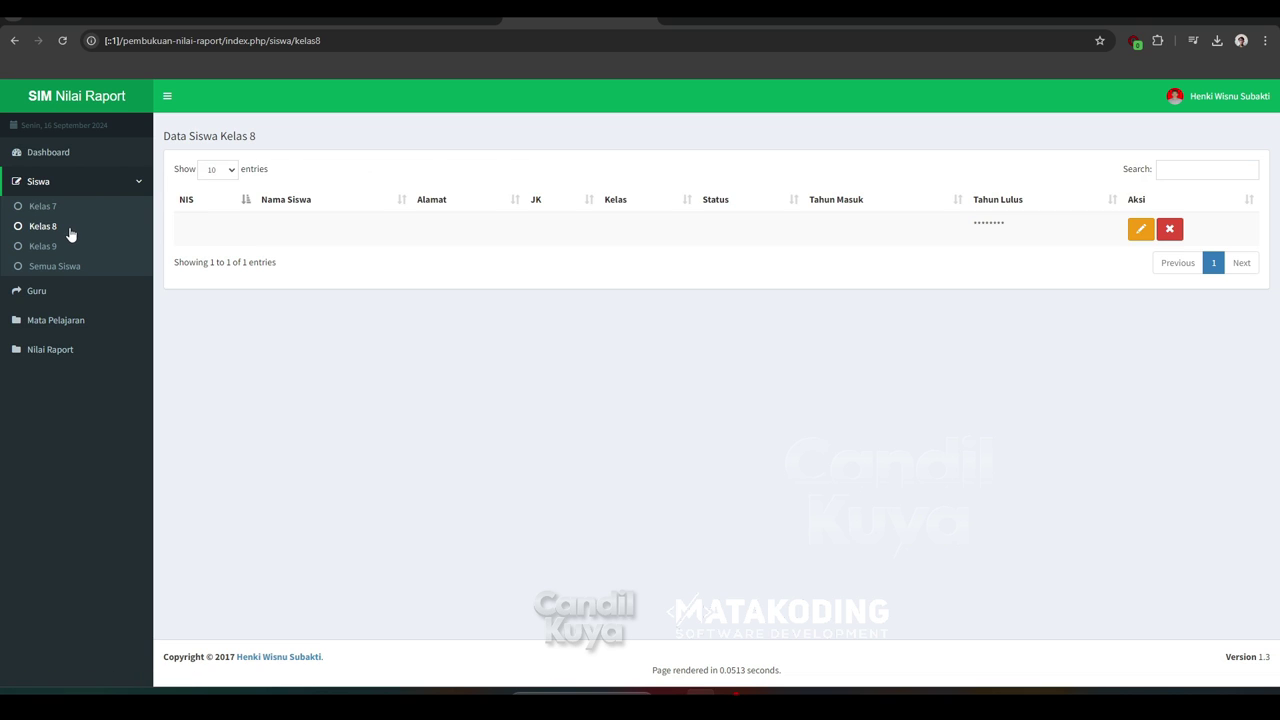
left_click(62, 247)
left_click(63, 268)
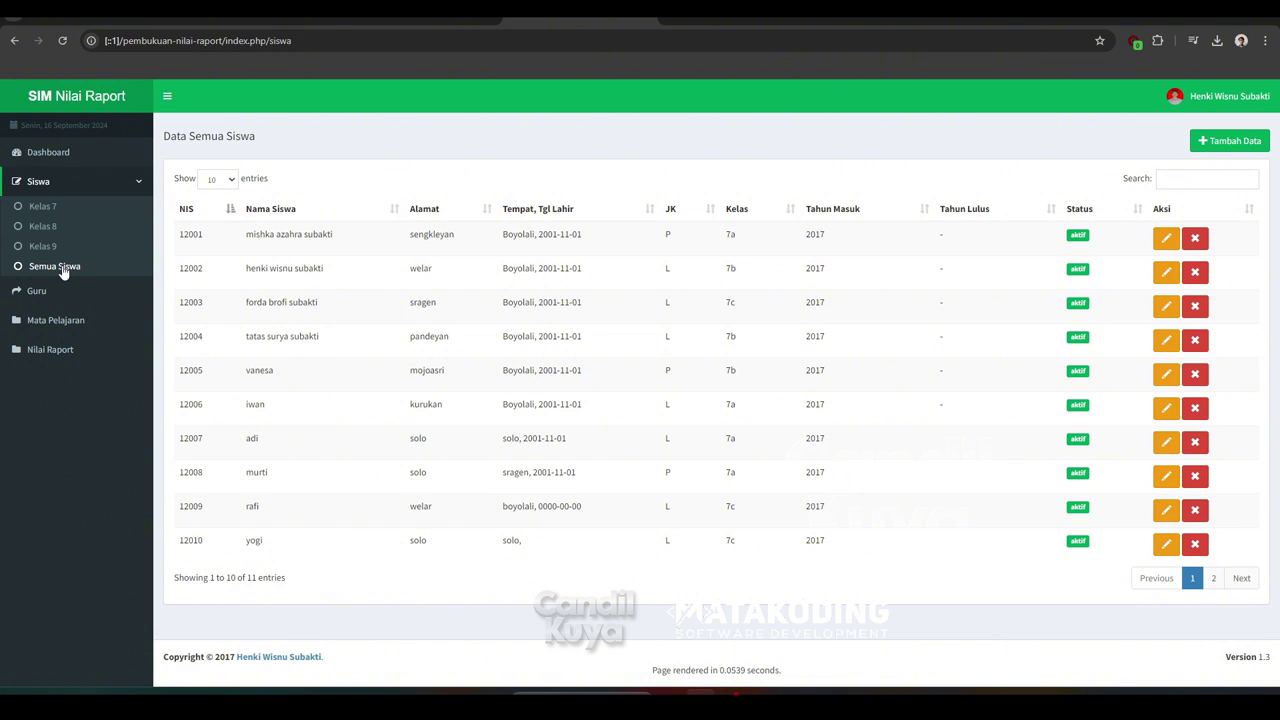
left_click(1210, 140)
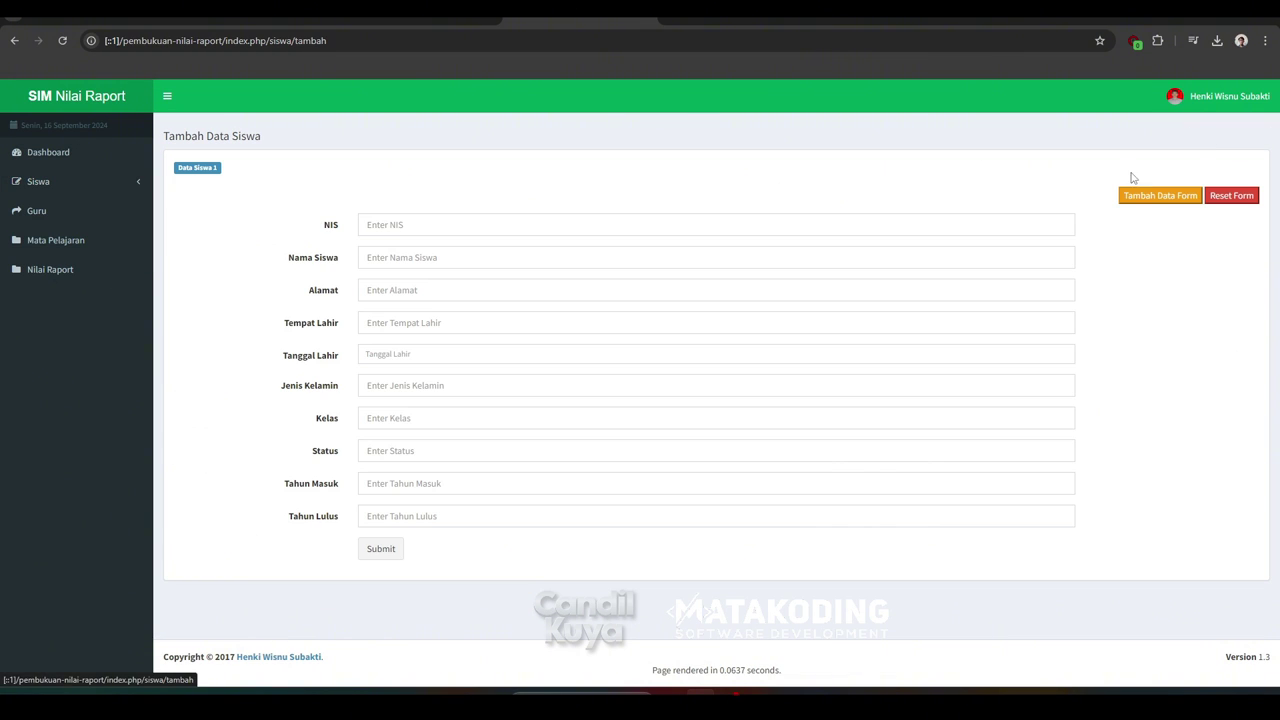
left_click(602, 225)
left_click(530, 260)
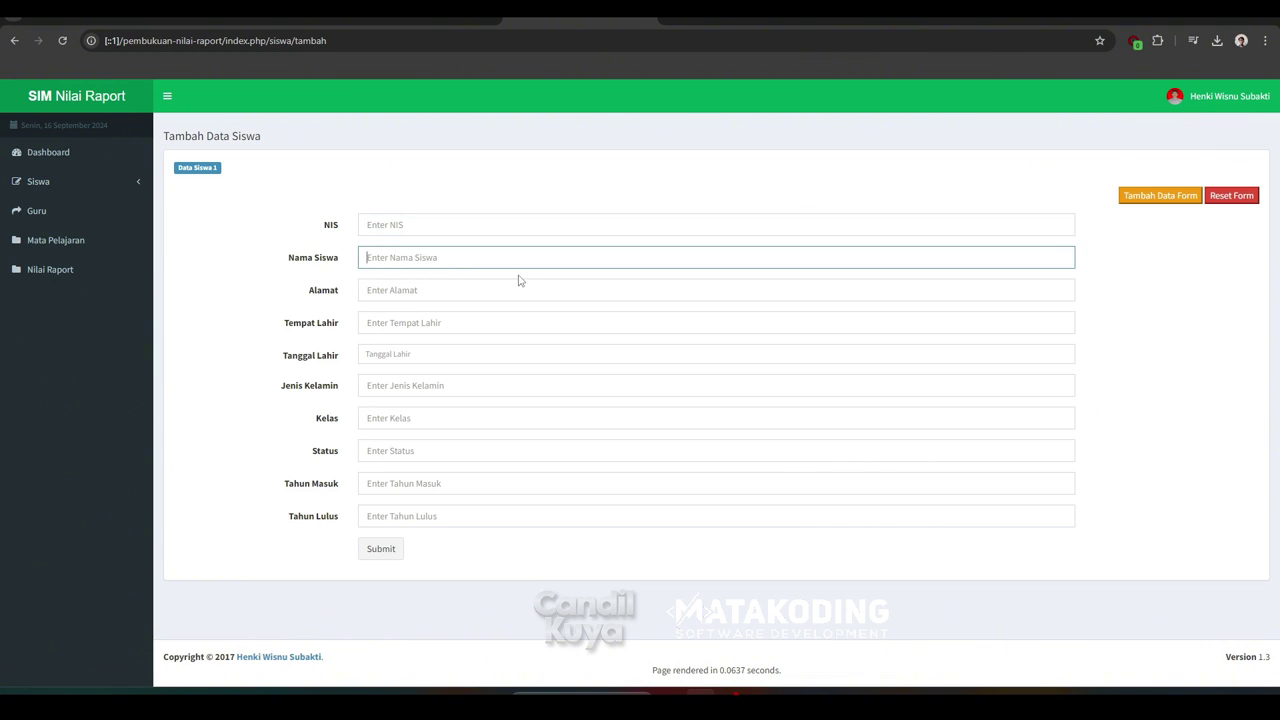
left_click(511, 289)
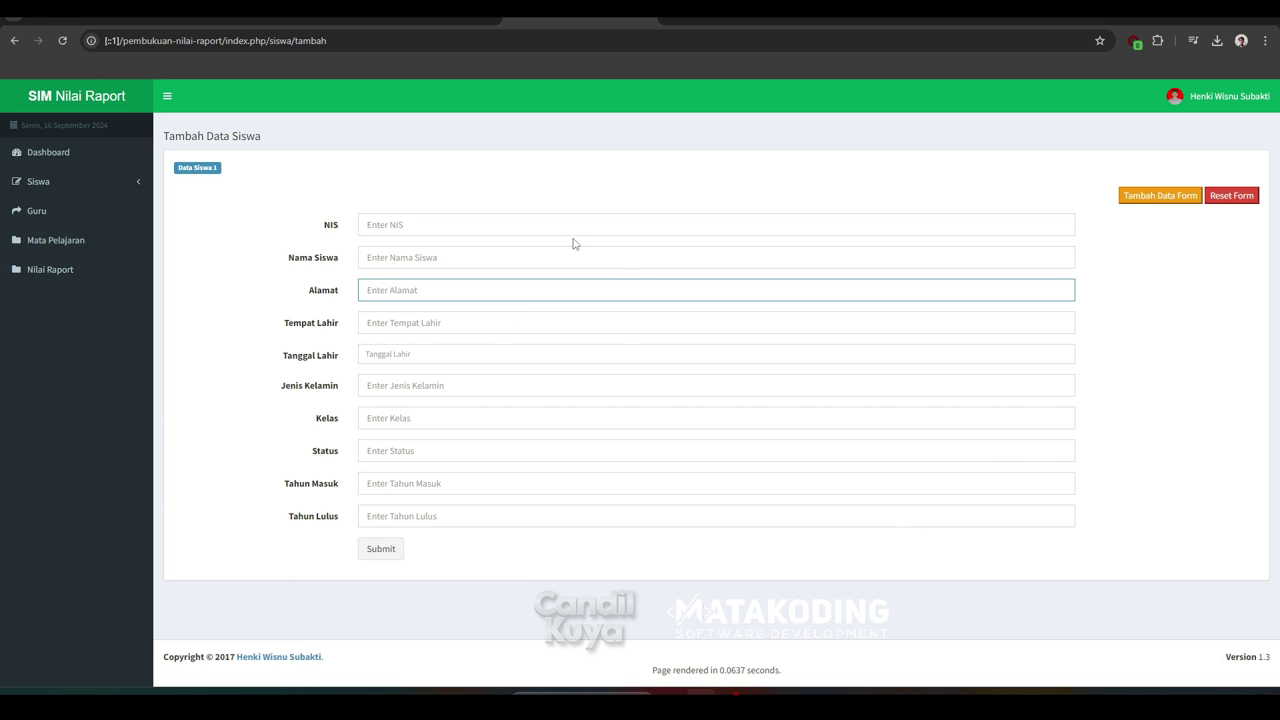
left_click(14, 41)
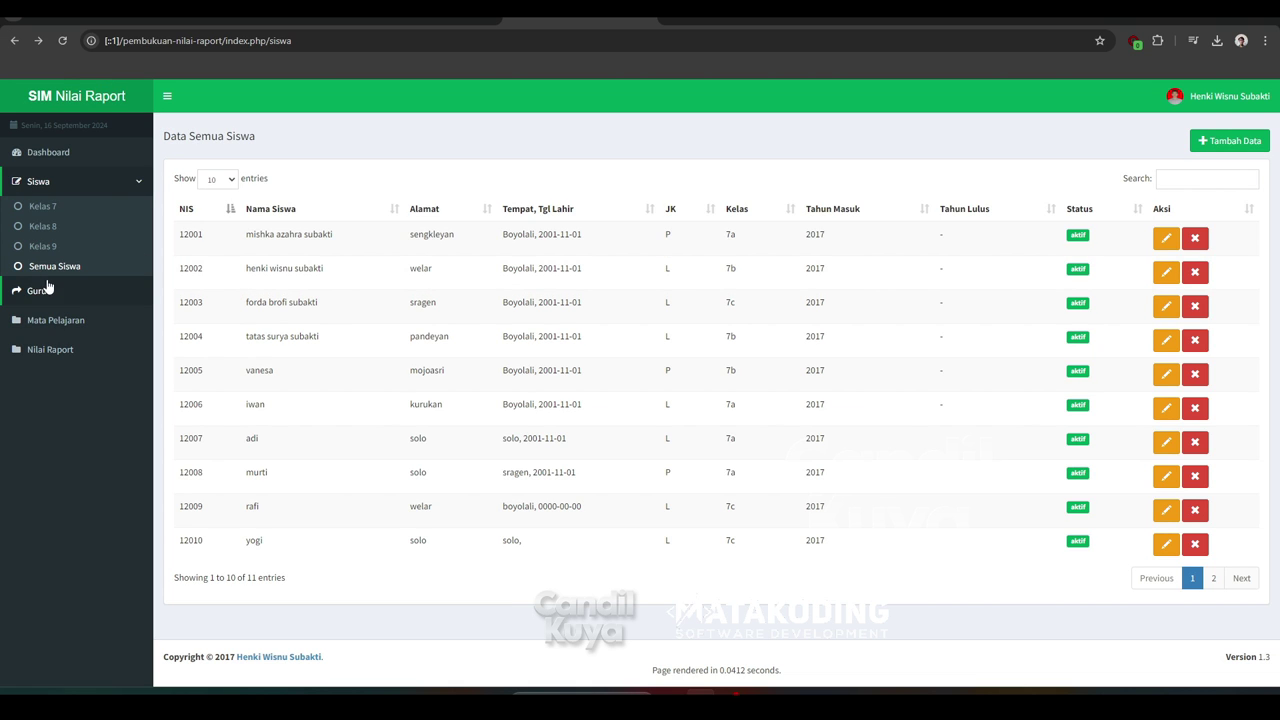
- View the Guru and Mata Pelajaran lists, opening then cancelling the new-subject form
left_click(45, 289)
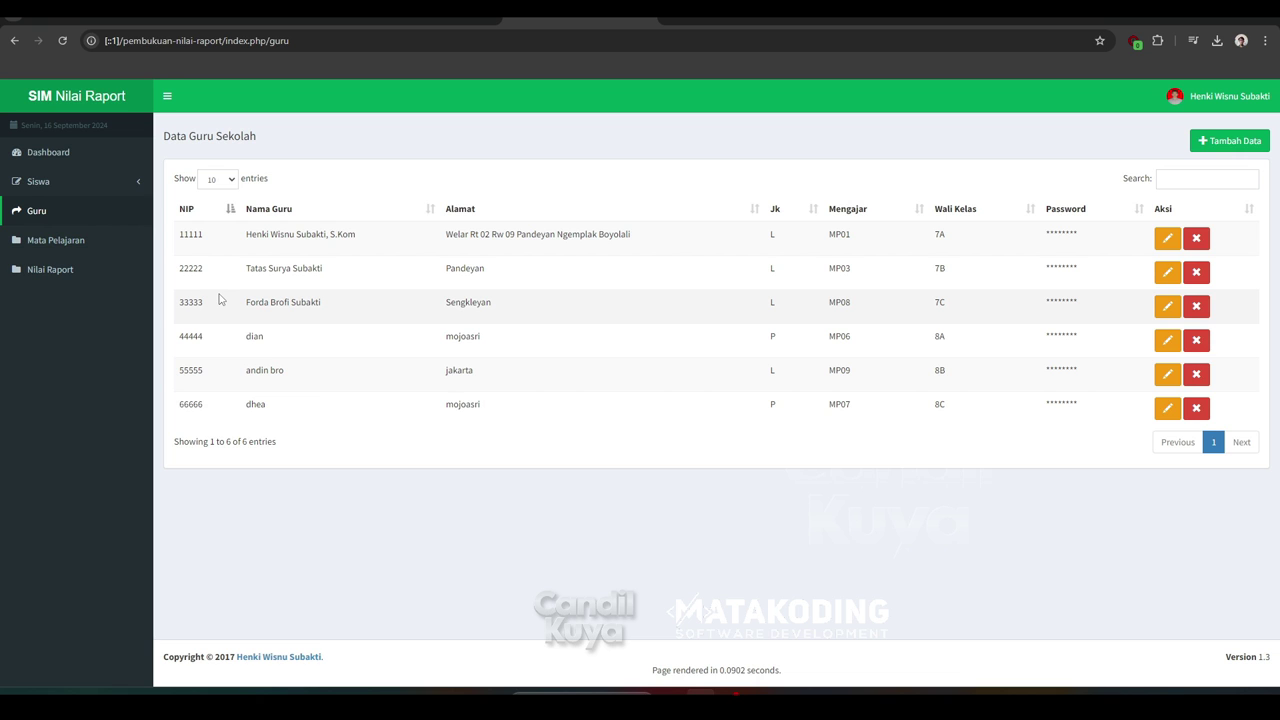
left_click(71, 250)
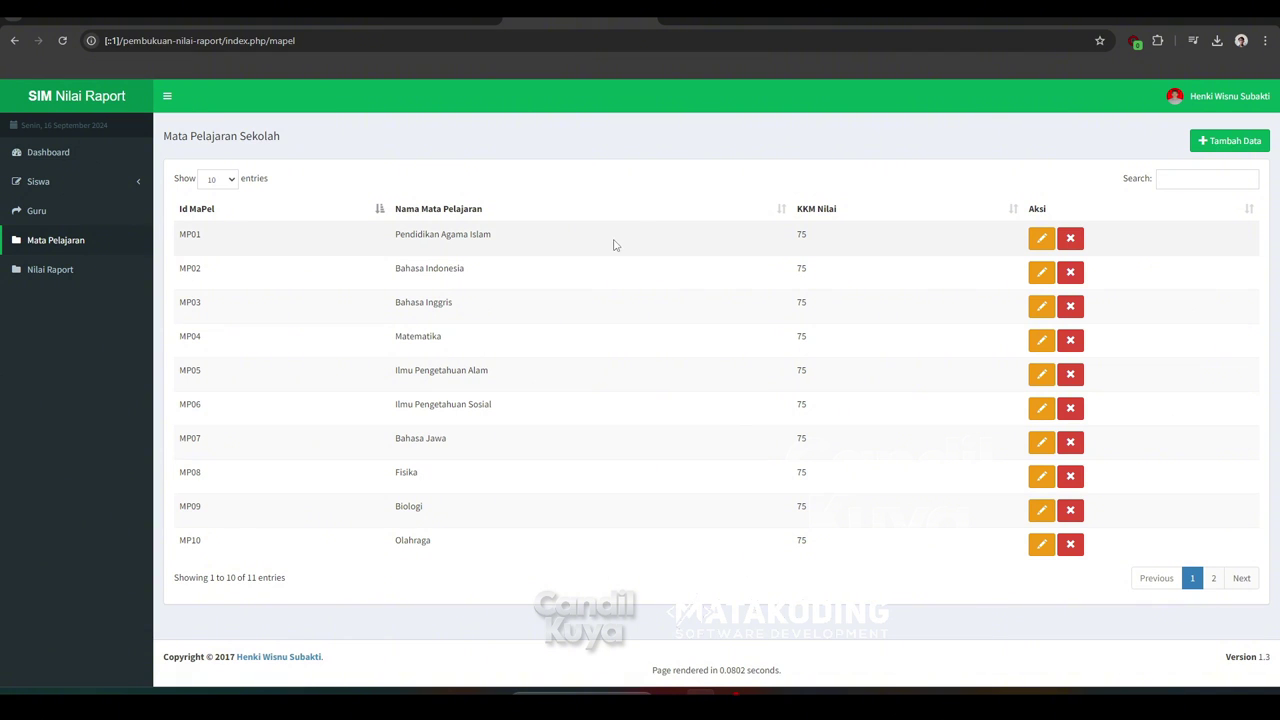
left_click(1228, 141)
left_click(510, 167)
left_click(494, 198)
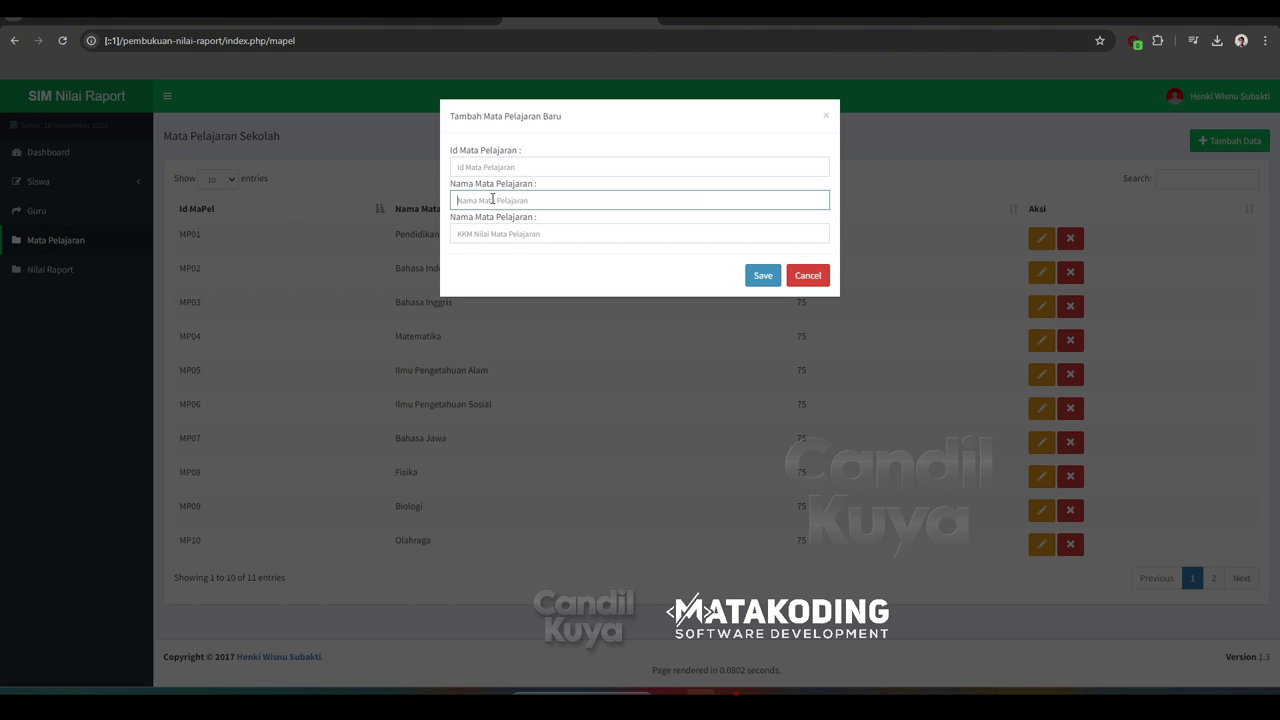
left_click(481, 233)
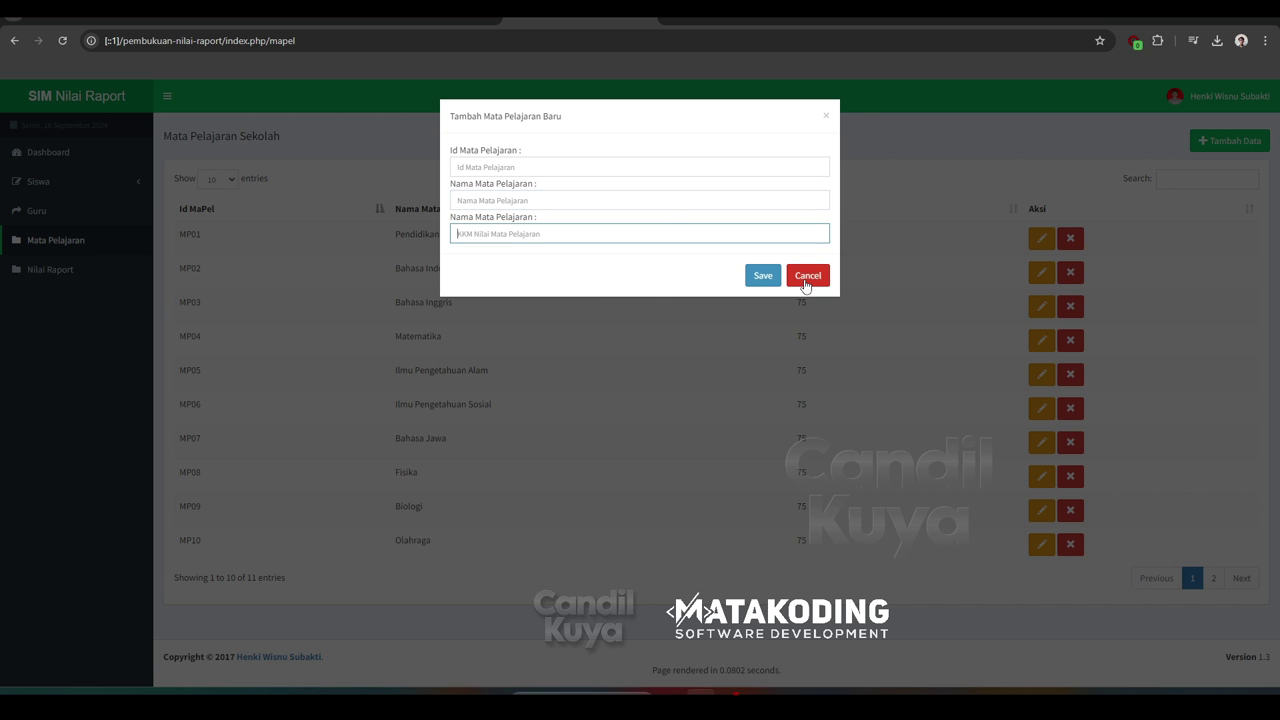
left_click(806, 280)
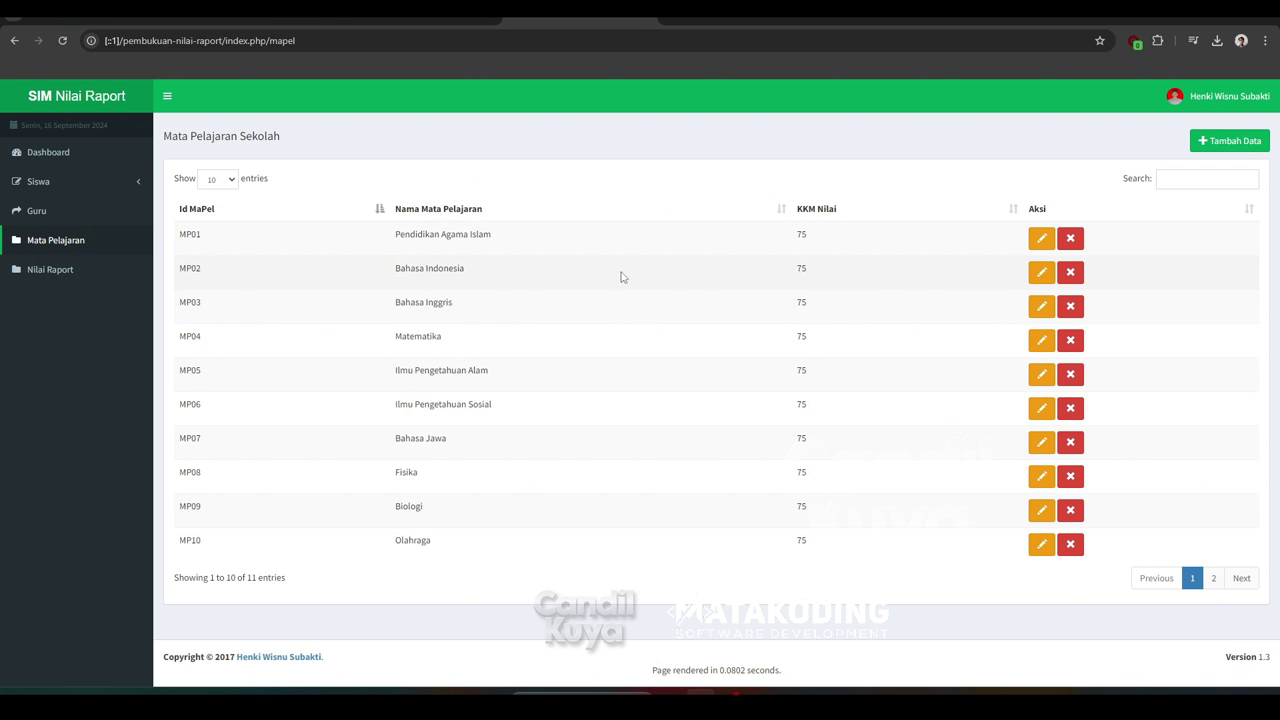
- View the Nilai Raport page, then return to the Guru teacher list
left_click(97, 270)
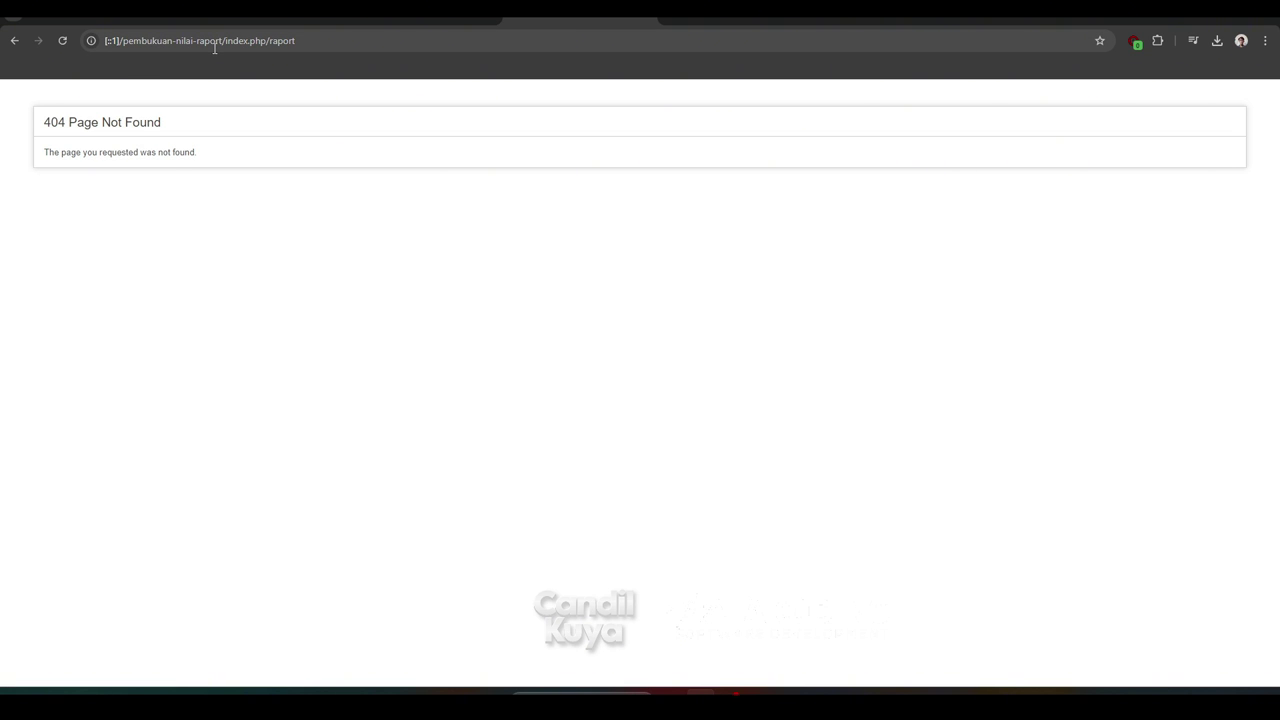
left_click(13, 41)
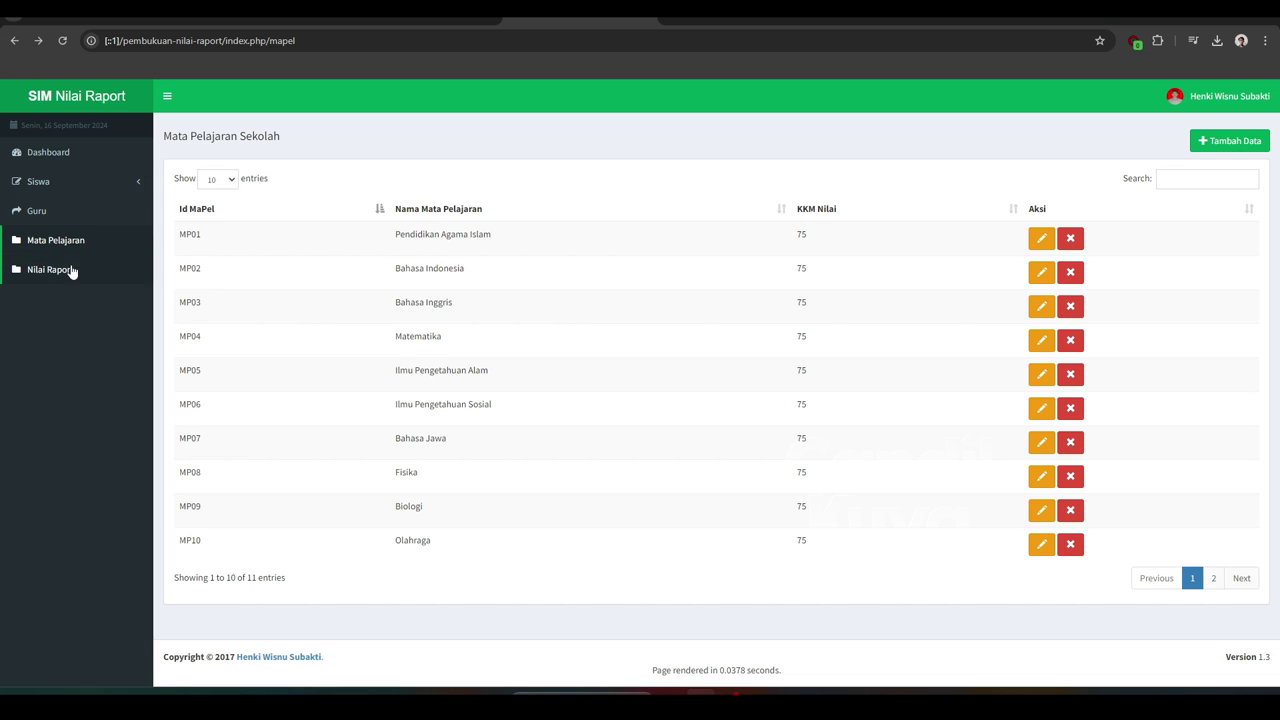
left_click(53, 183)
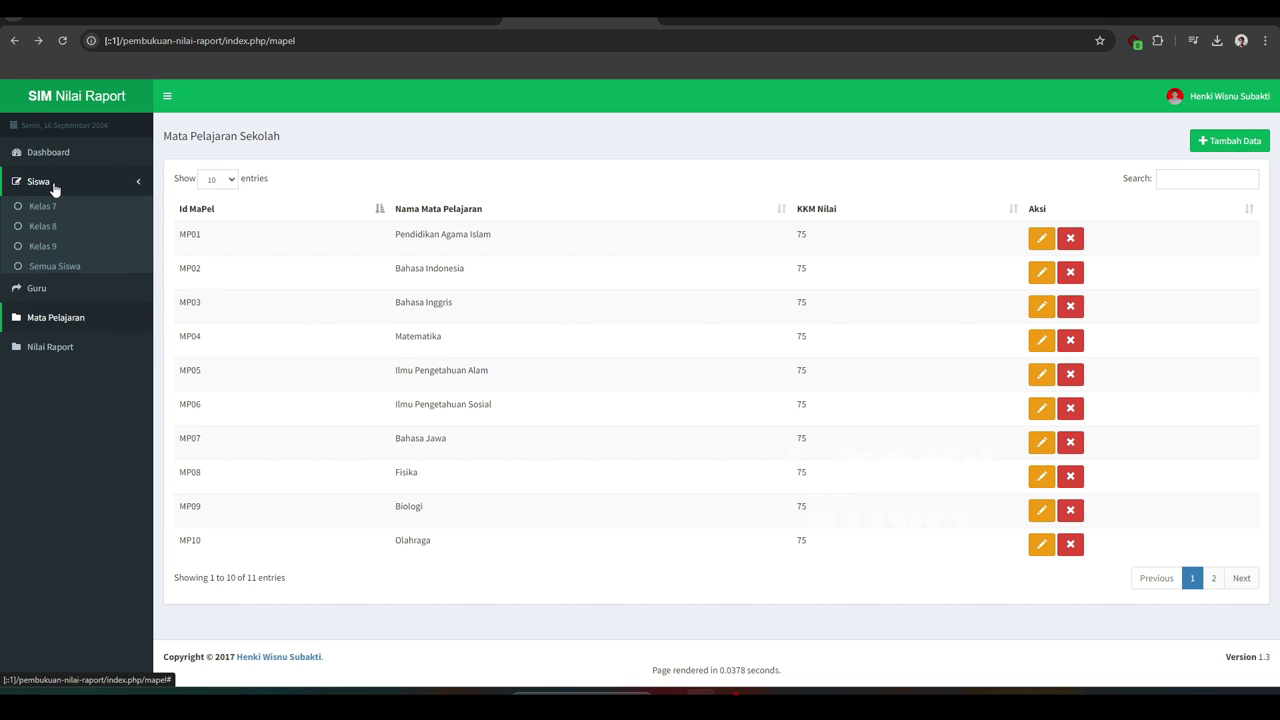
left_click(55, 292)
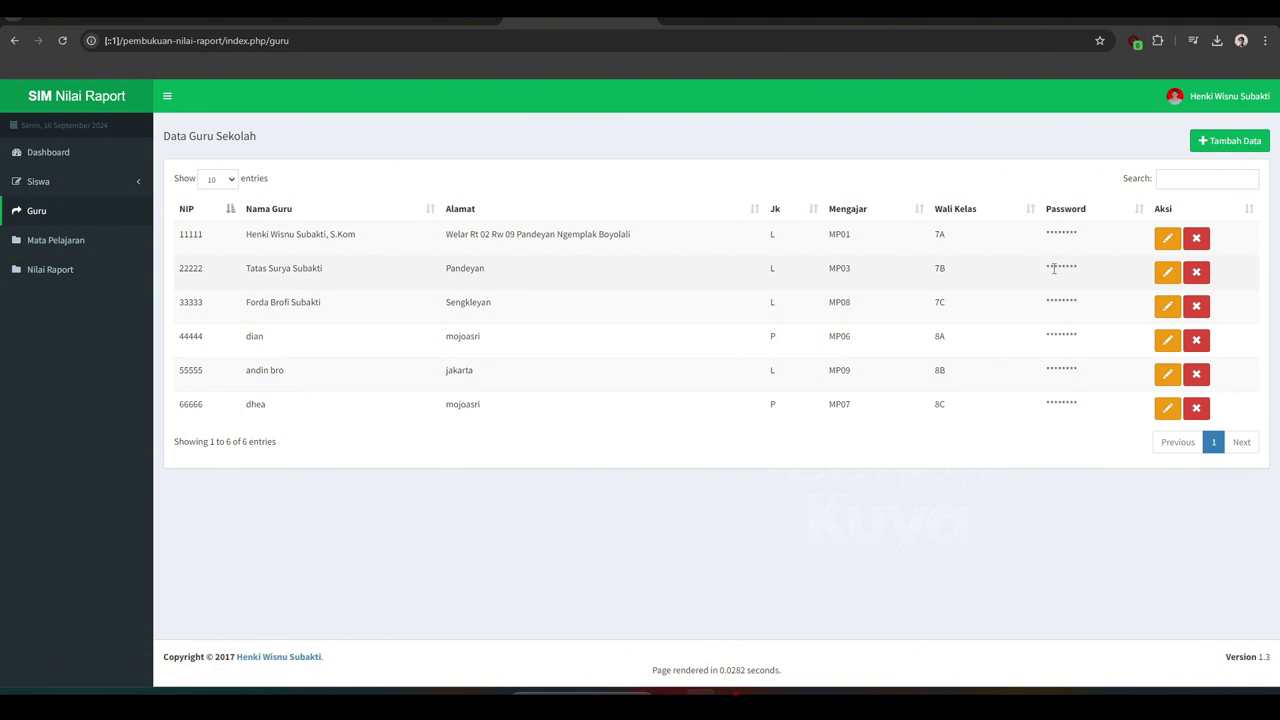
- Replace the second teacher's password with a new five-character one and save, dismissing Chrome's prompts
left_click(1163, 276)
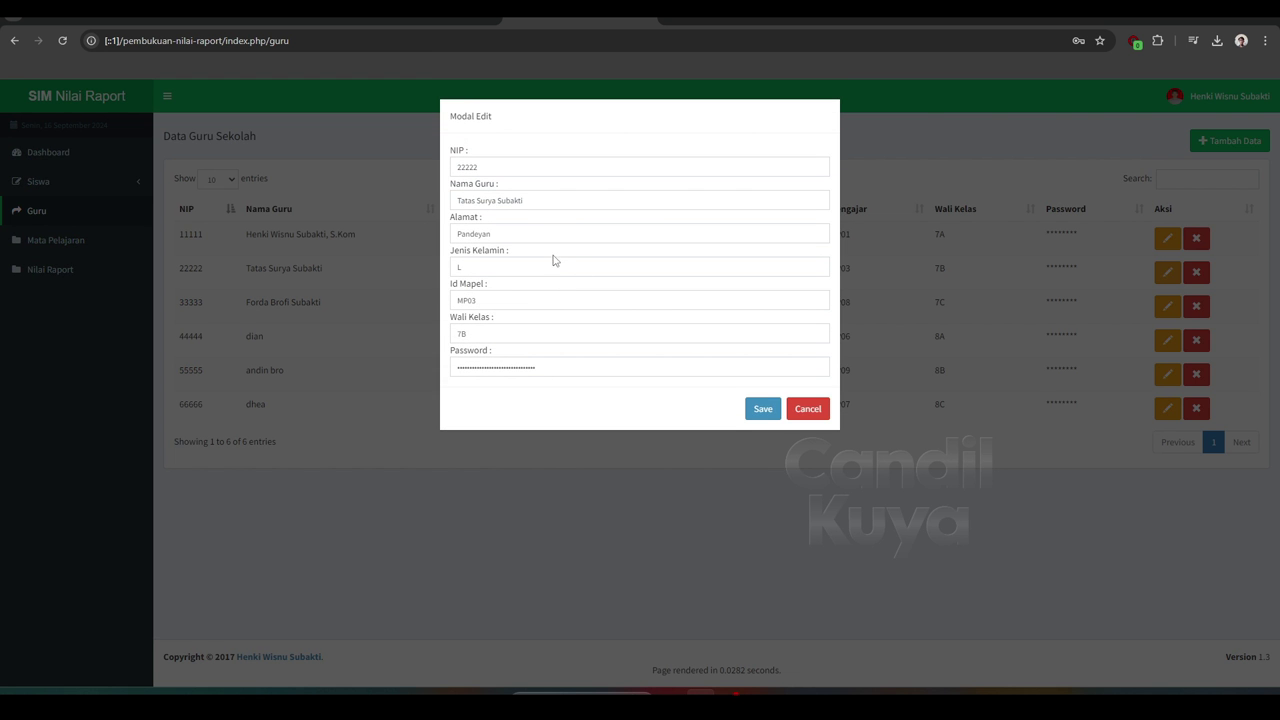
left_click(496, 366)
double_click(480, 169)
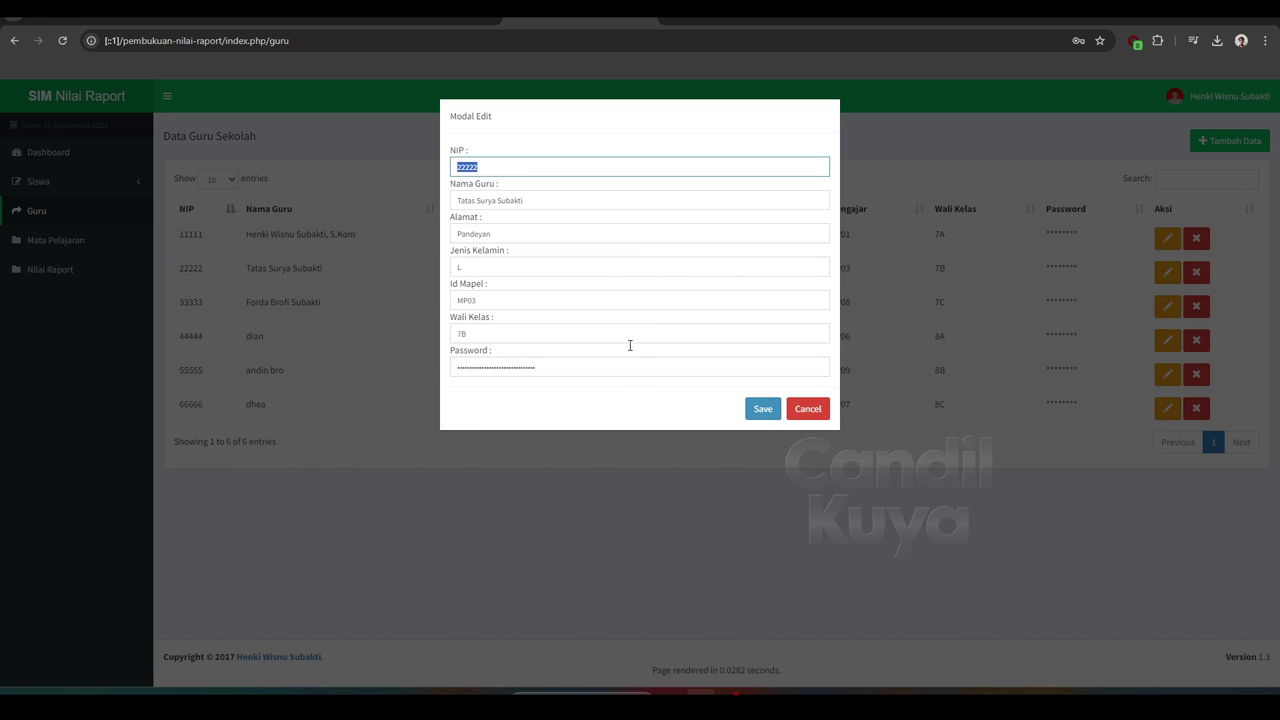
double_click(556, 366)
type("12345")
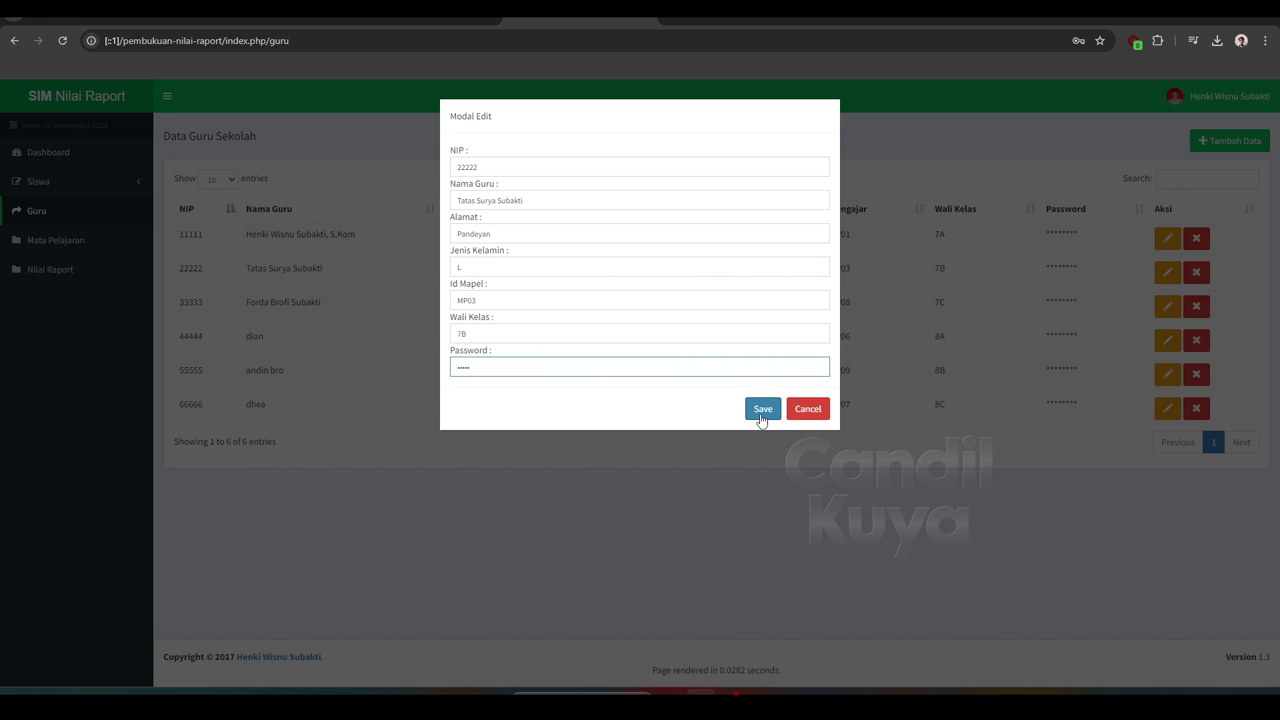
left_click(760, 414)
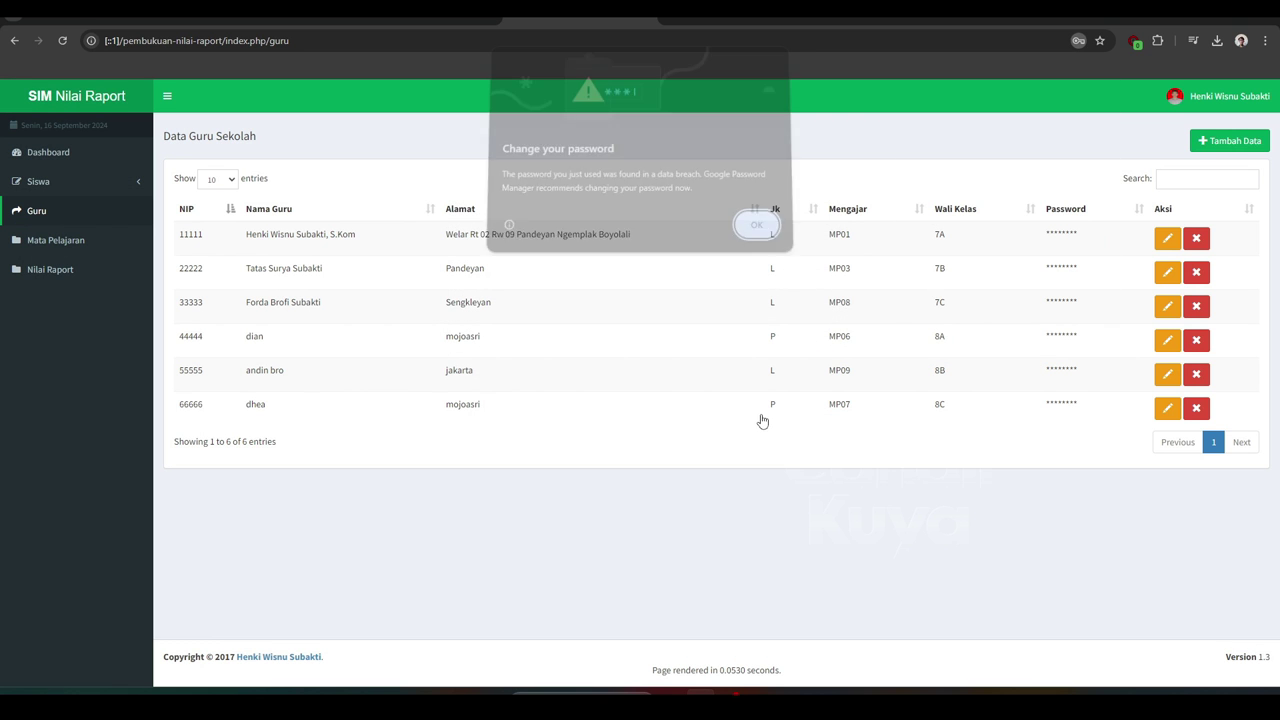
left_click(770, 228)
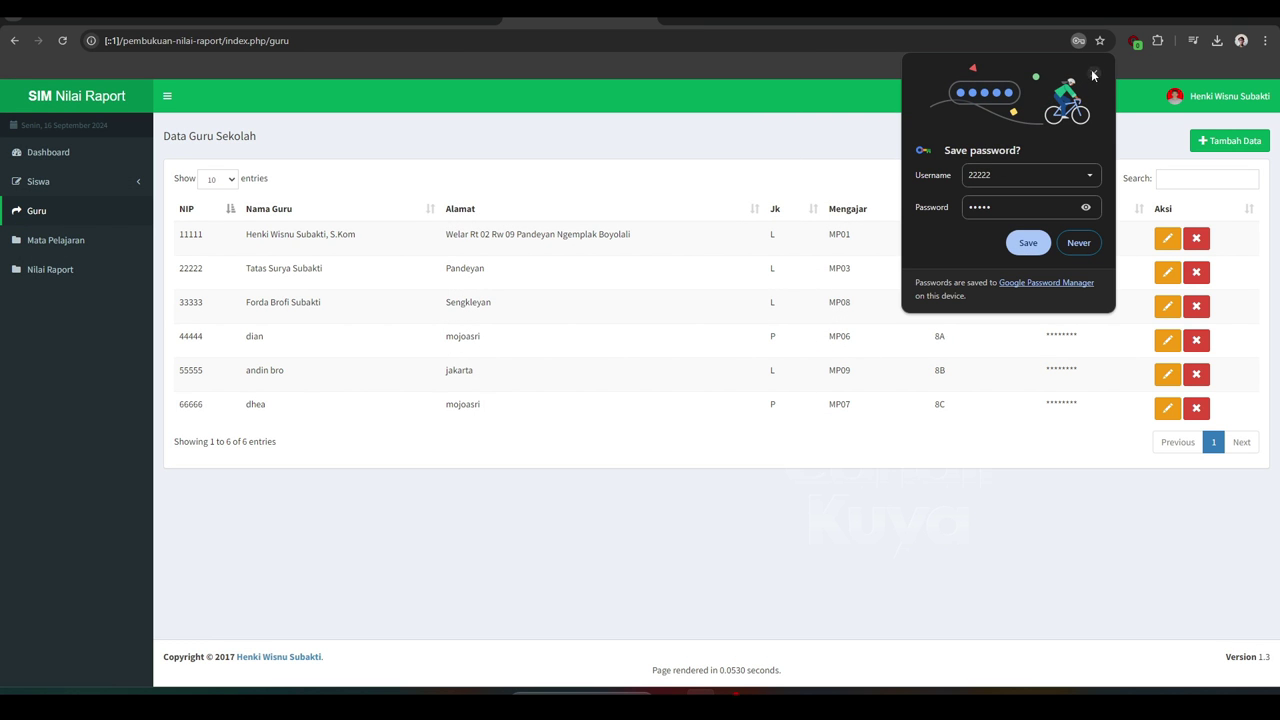
left_click(1093, 75)
left_click(1180, 100)
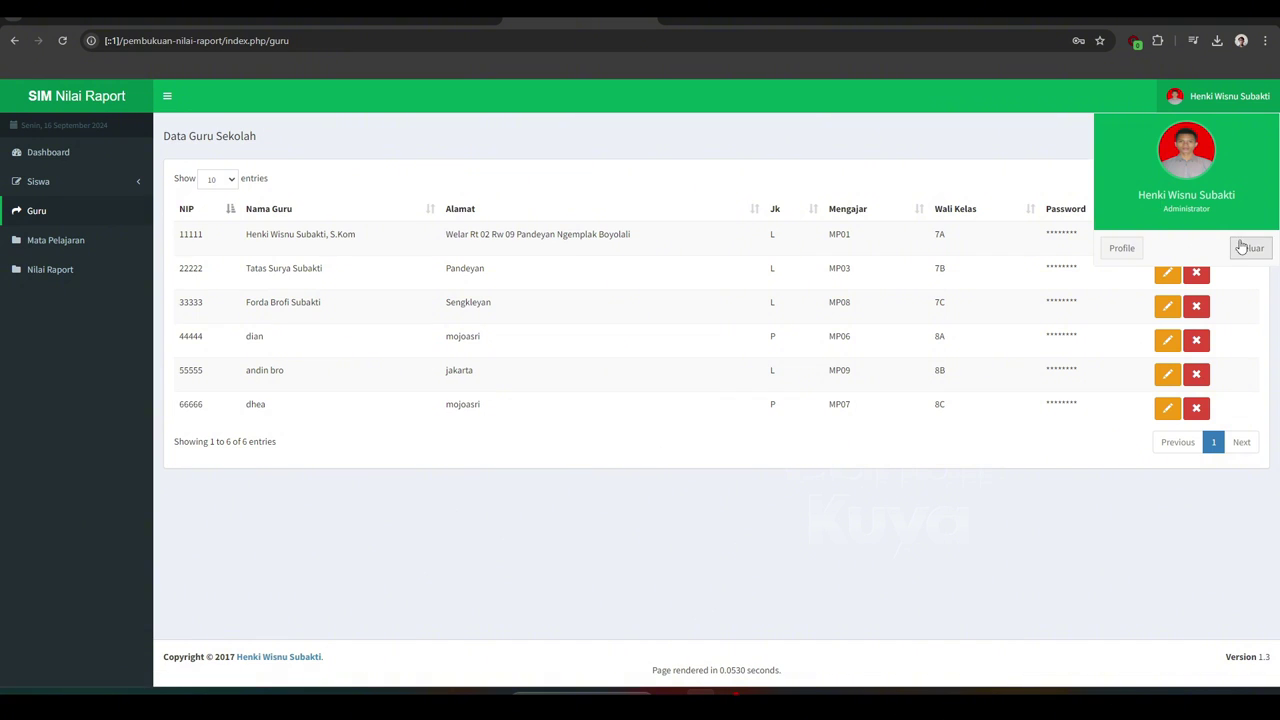
- Log out and attempt a Guru login with the teacher's NIP and a password
left_click(1241, 247)
left_click(635, 270)
type("22222")
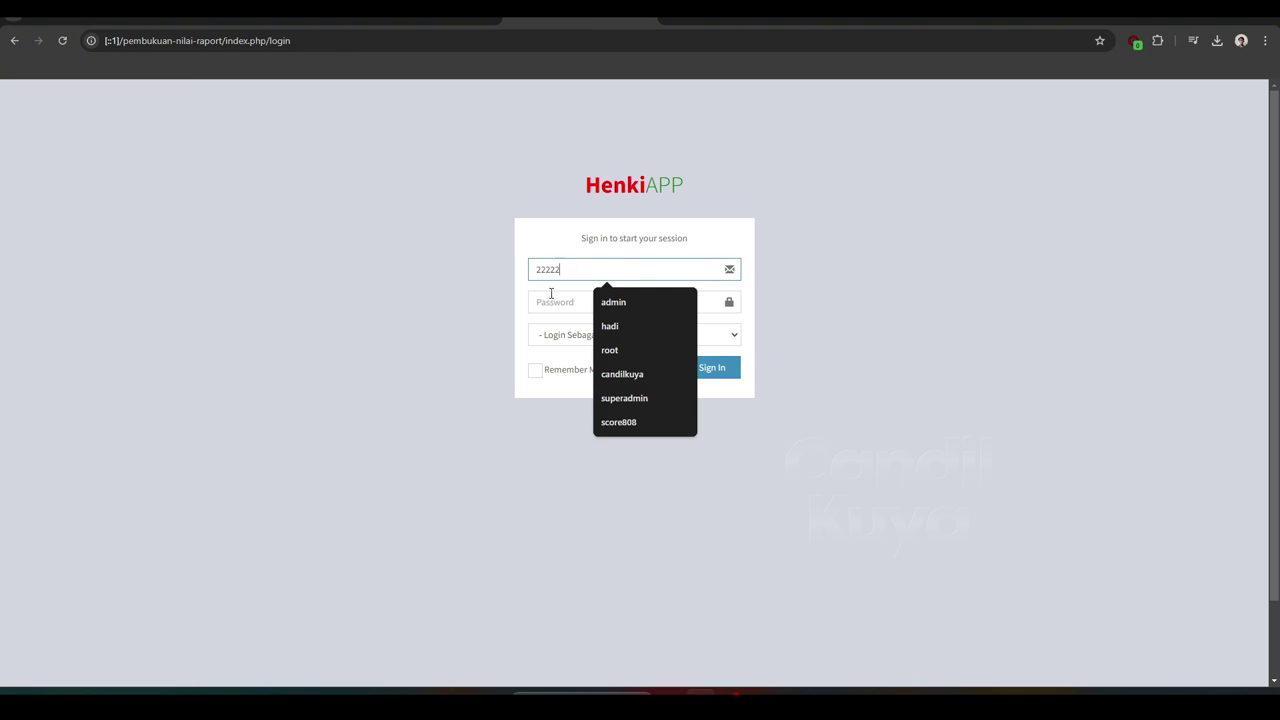
left_click(540, 301)
type("22222")
left_click(571, 337)
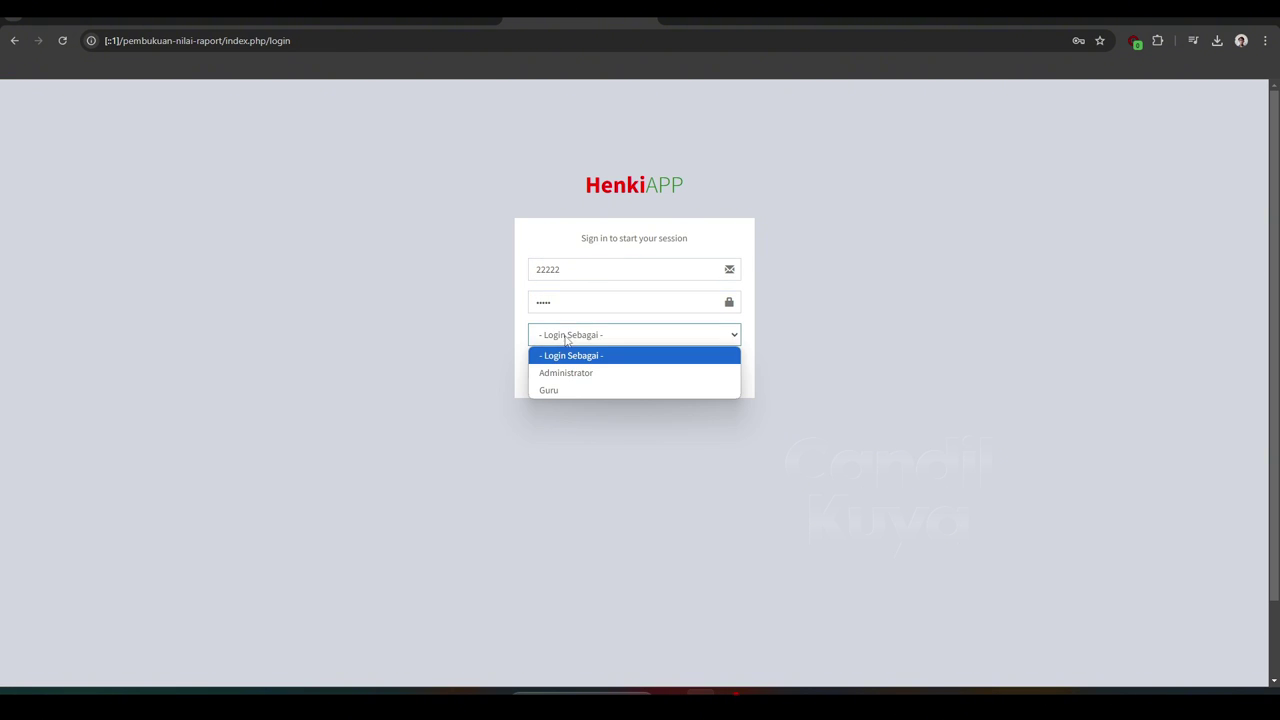
left_click(584, 391)
left_click(710, 370)
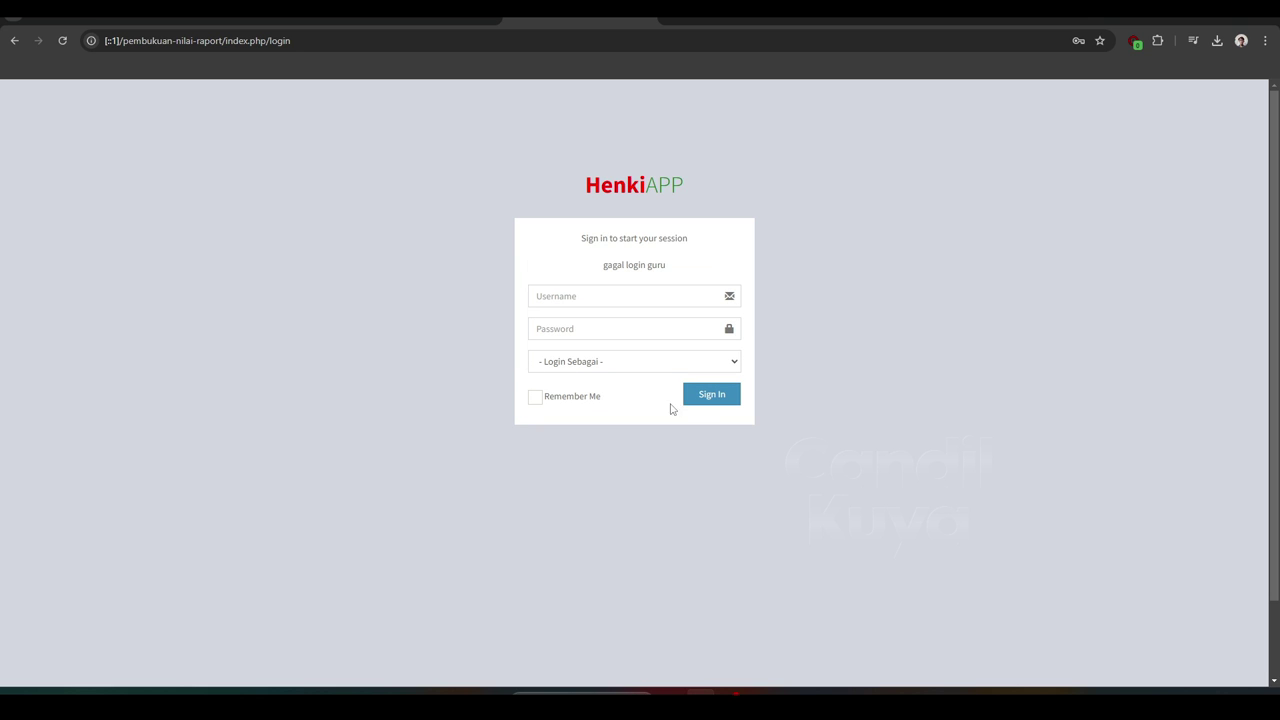
left_click(706, 396)
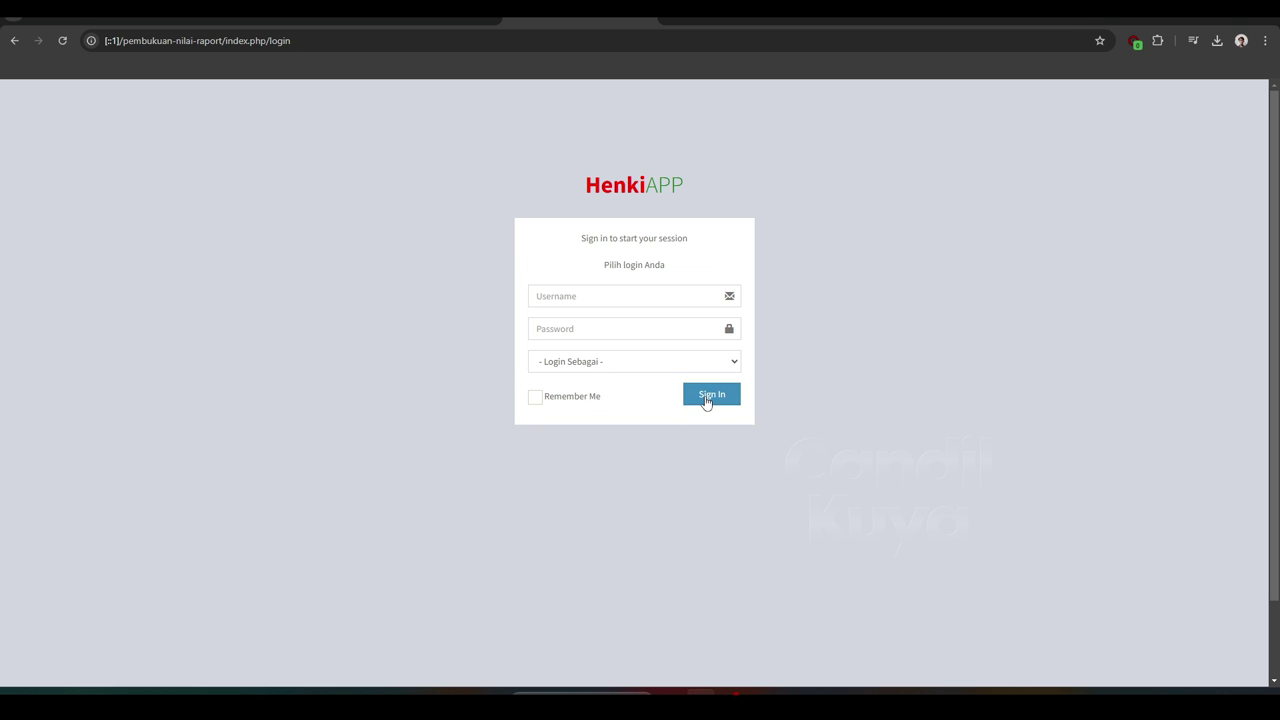
- Retry the Guru login using the teacher's NIP and Chrome's saved password
left_click(606, 297)
type("22222")
key("Tab")
left_click(603, 352)
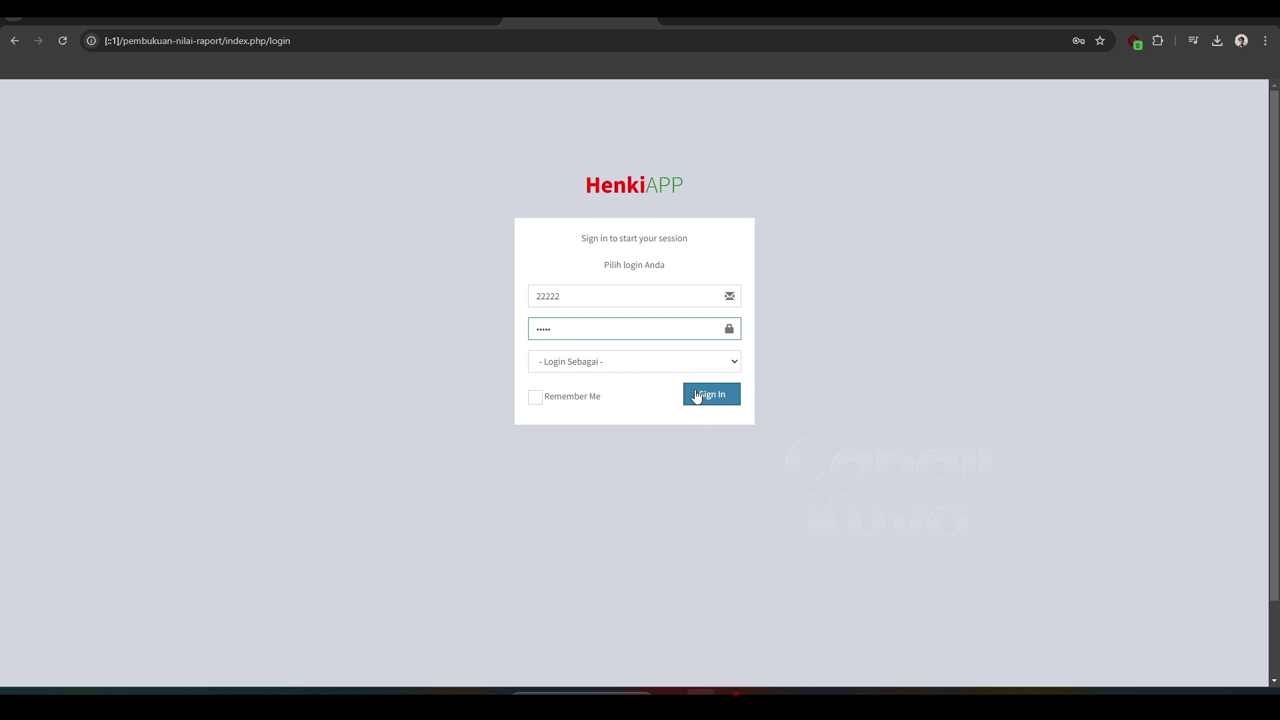
left_click(697, 396)
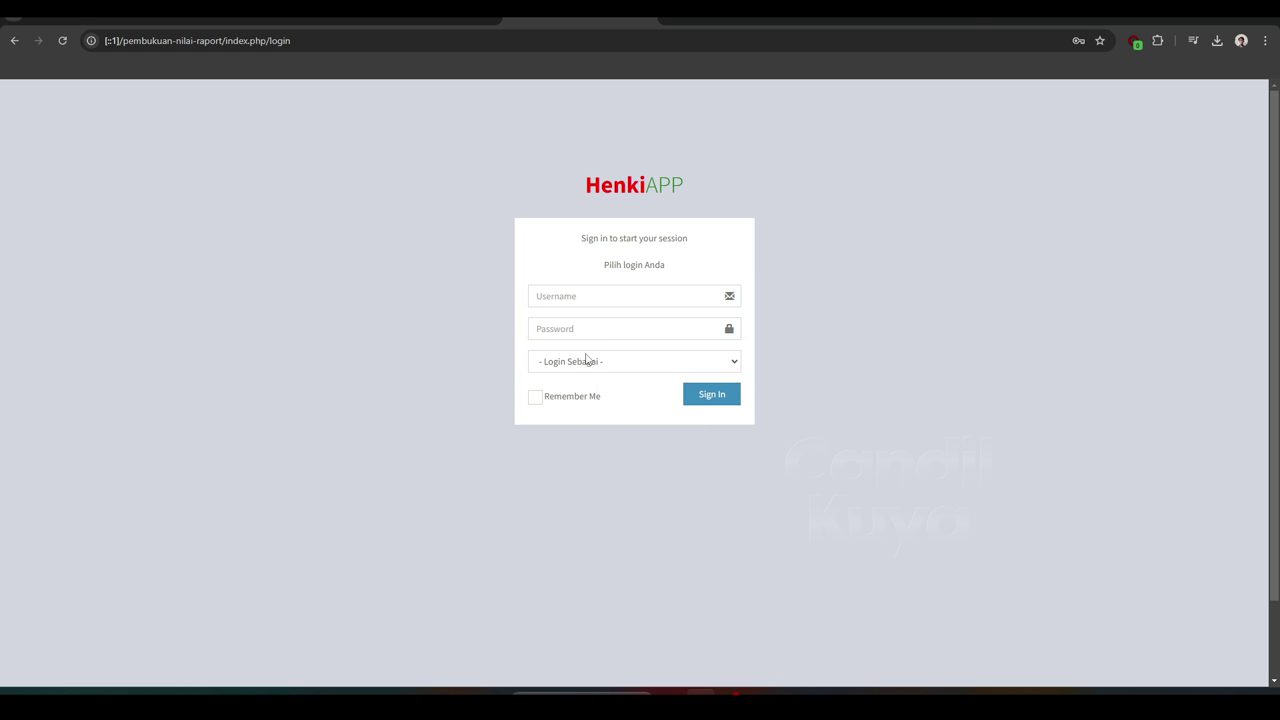
left_click(577, 303)
- Open the guru table in phpMyAdmin and select the second teacher's name
left_click(642, 28)
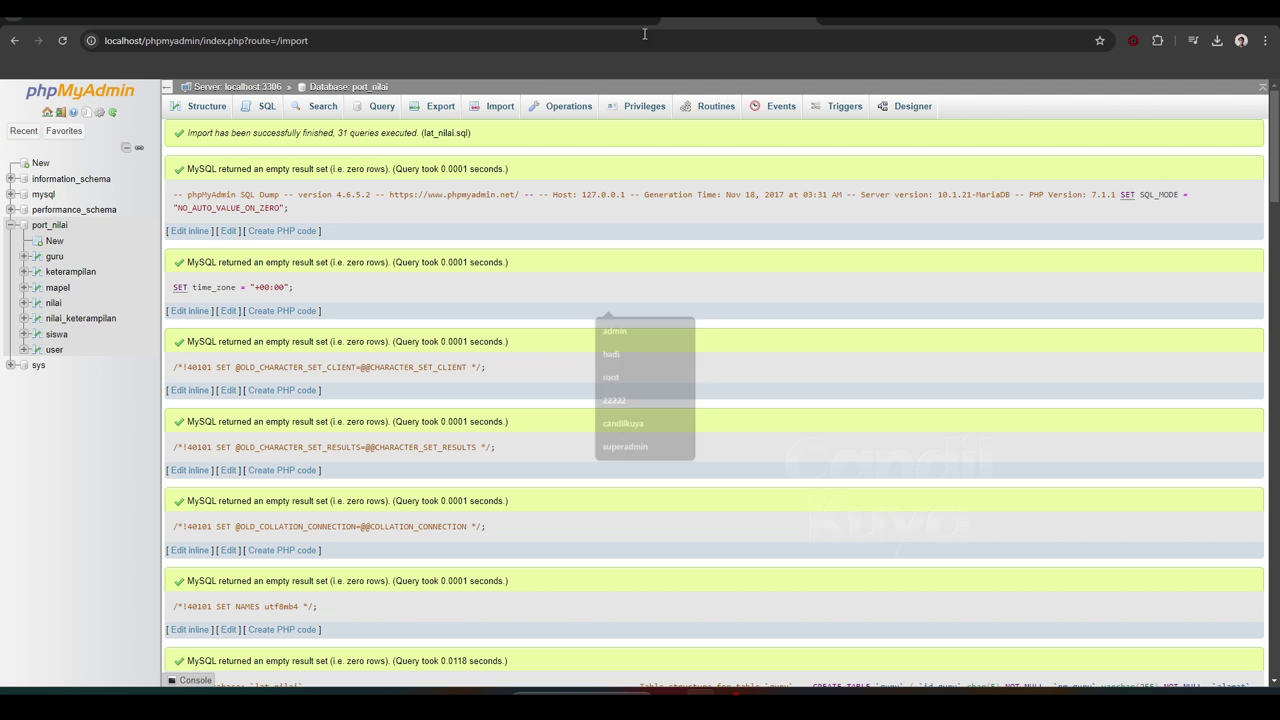
left_click(54, 256)
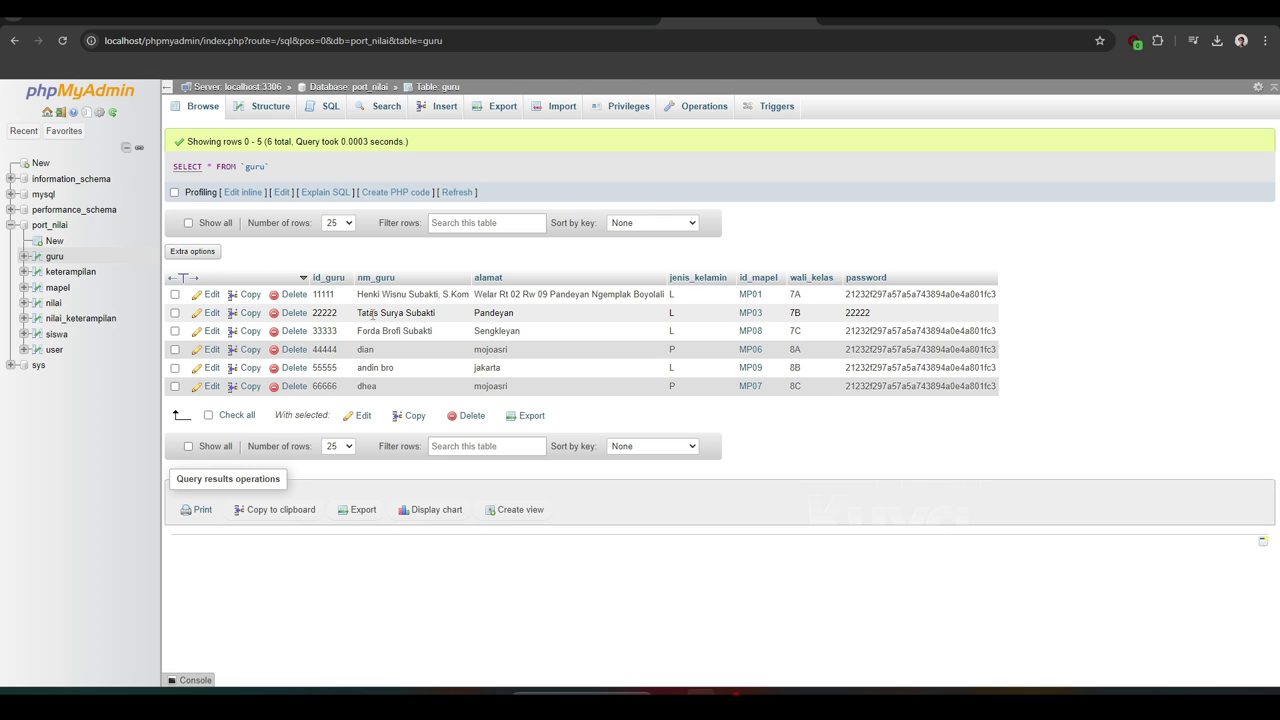
double_click(373, 313)
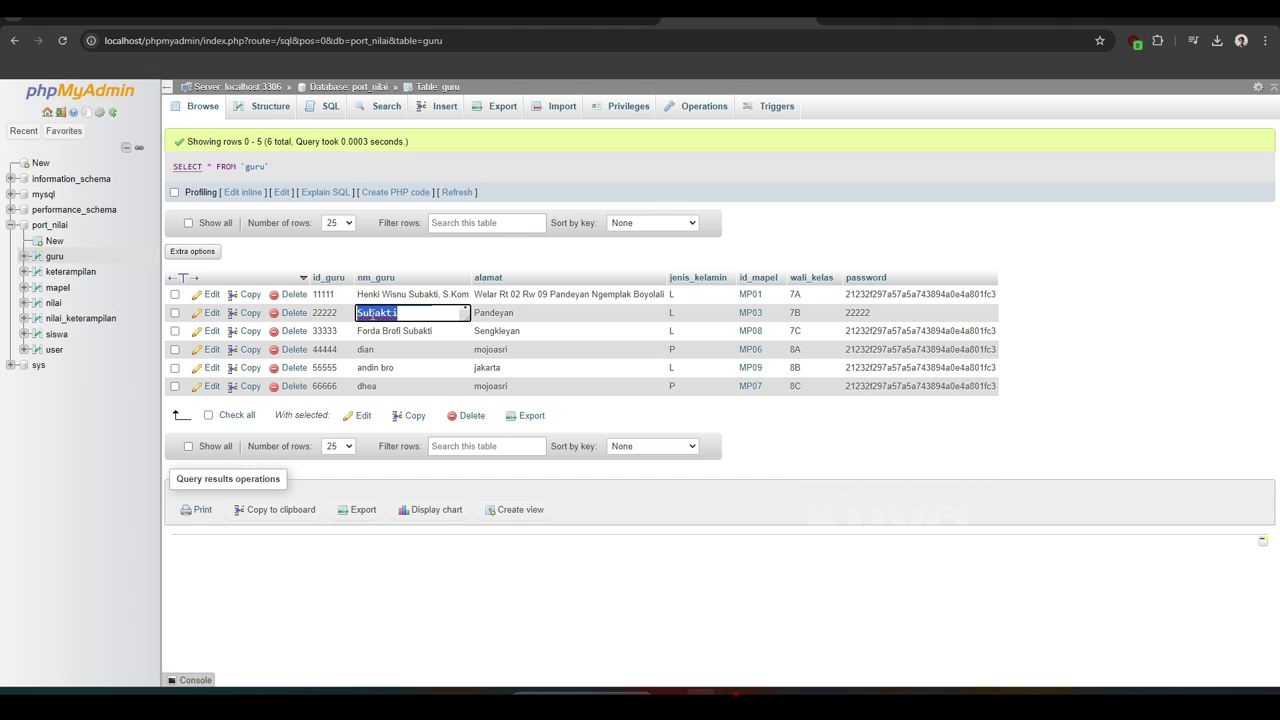
- Paste the teacher's name into the SIM Nilai Raport login username field
left_click(628, 22)
key("ctrl+v")
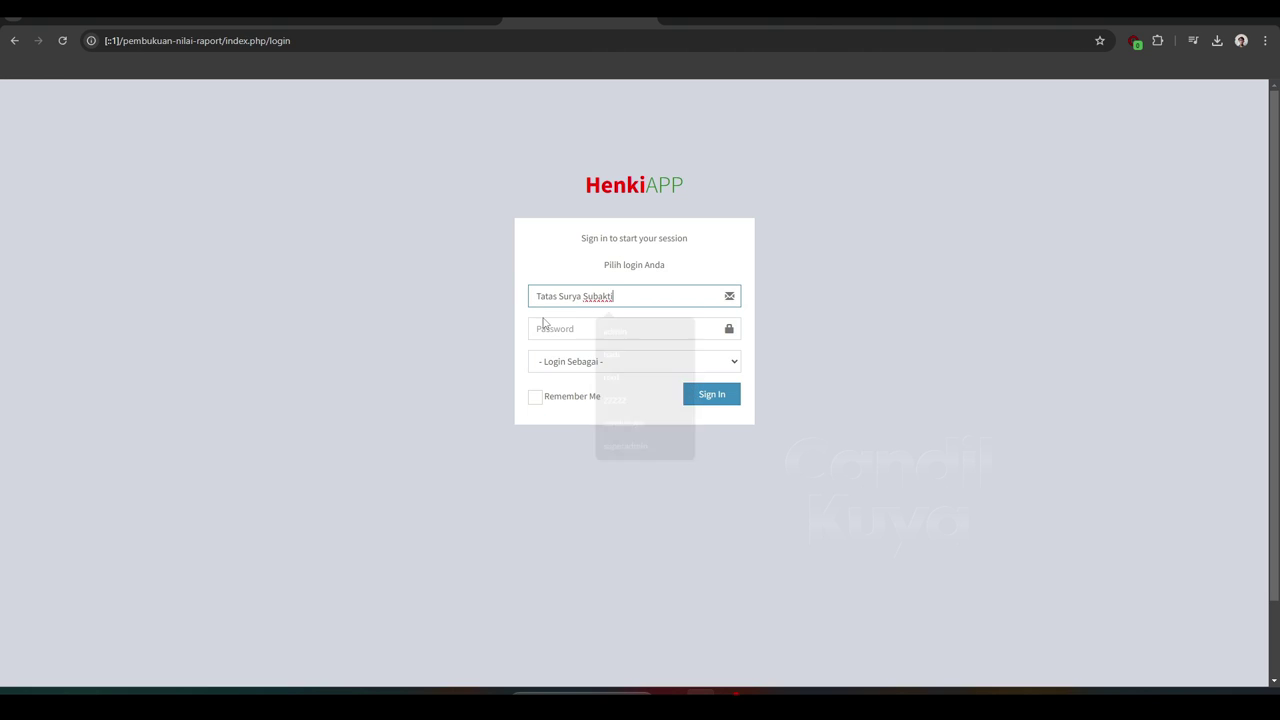
left_click(543, 329)
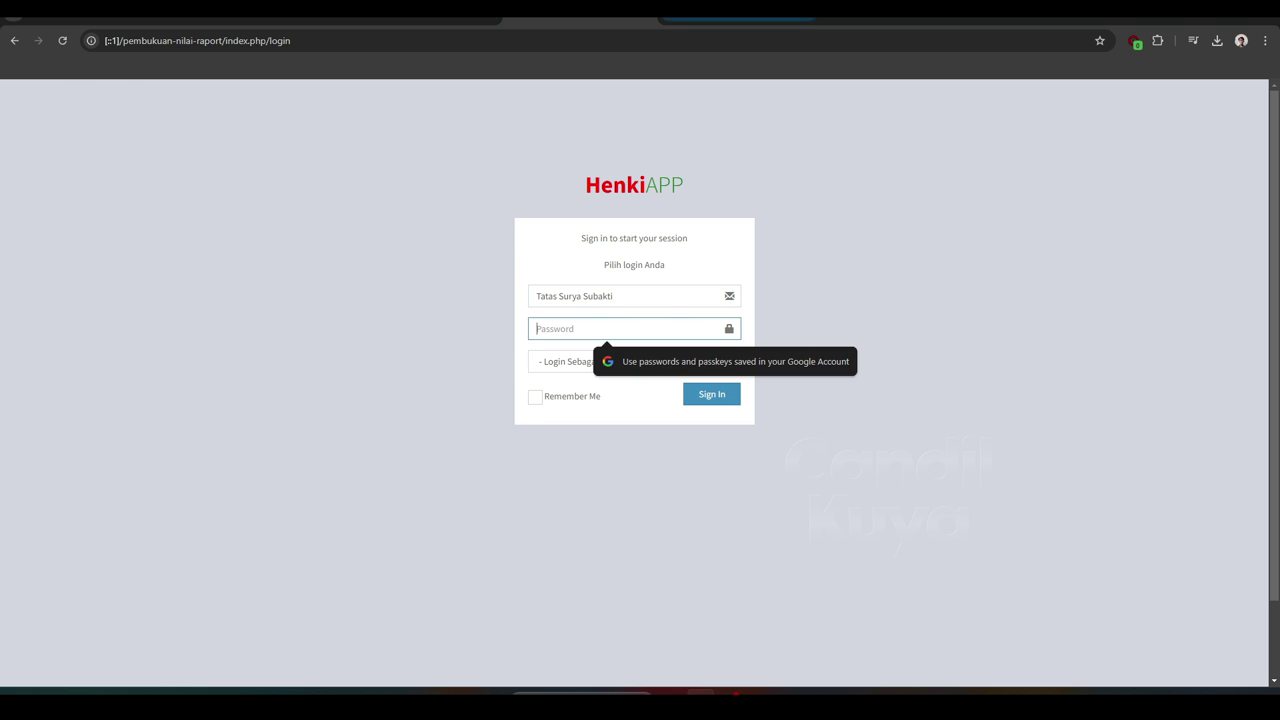
left_click(739, 20)
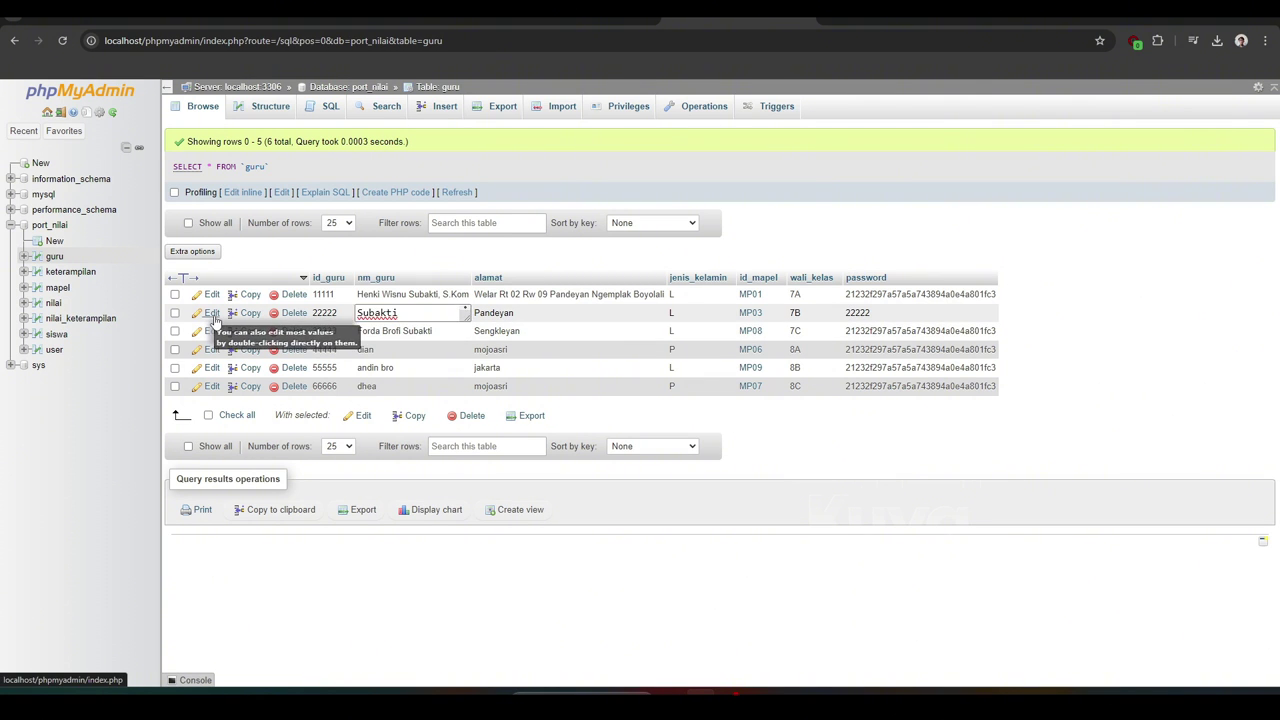
- Open the full edit form for the teacher's row and set the password Function to MD5
left_click(210, 312)
scroll(453, 325, "down", 2)
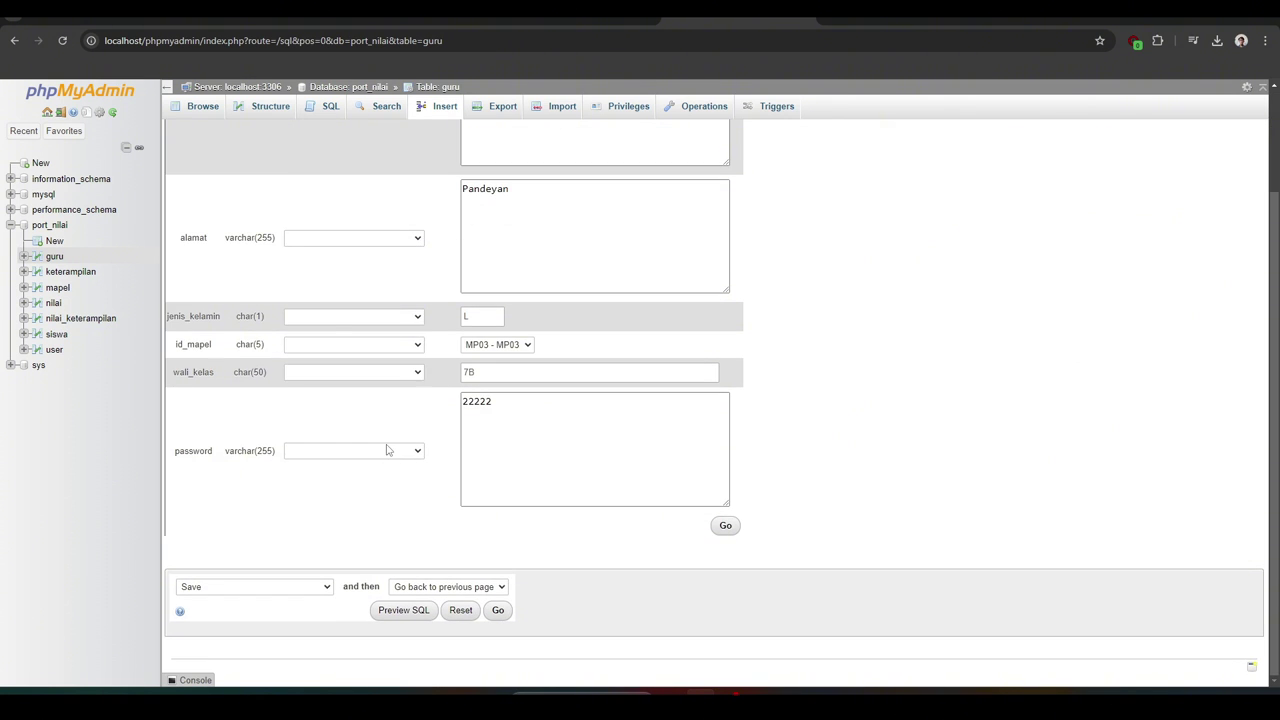
left_click(389, 450)
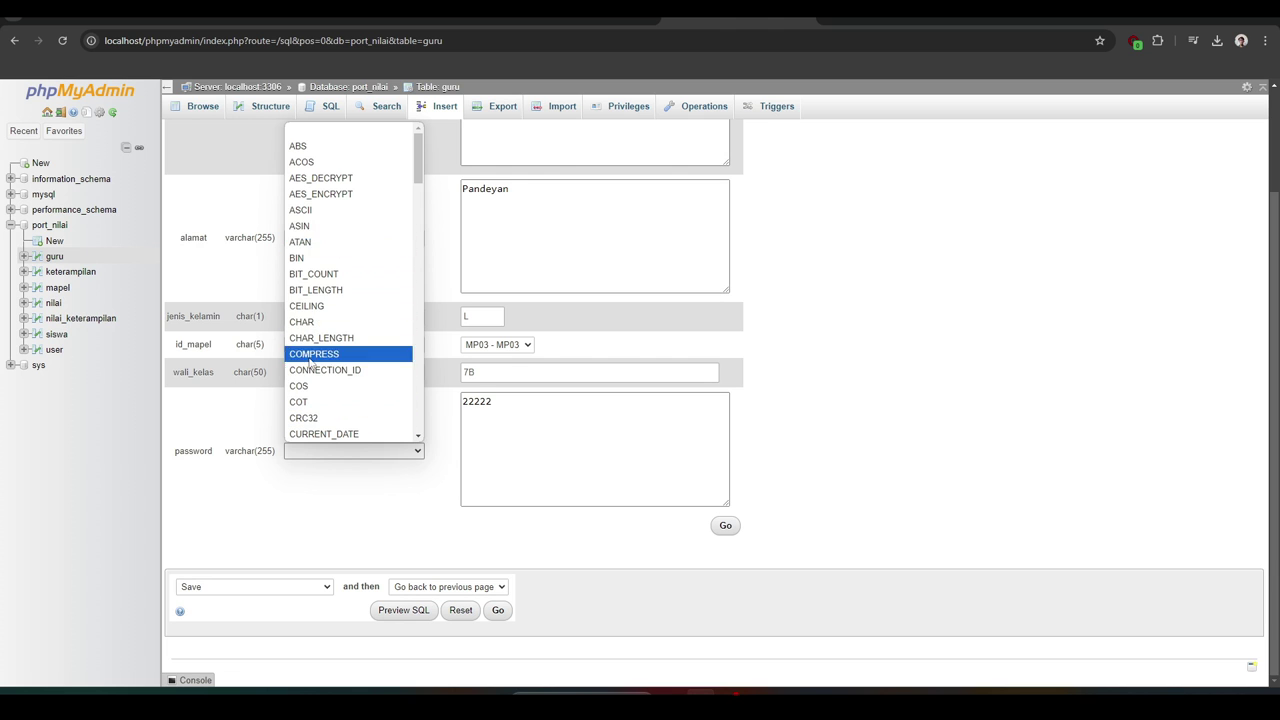
scroll(322, 360, "down", 4)
scroll(313, 395, "down", 2)
scroll(313, 400, "down", 2)
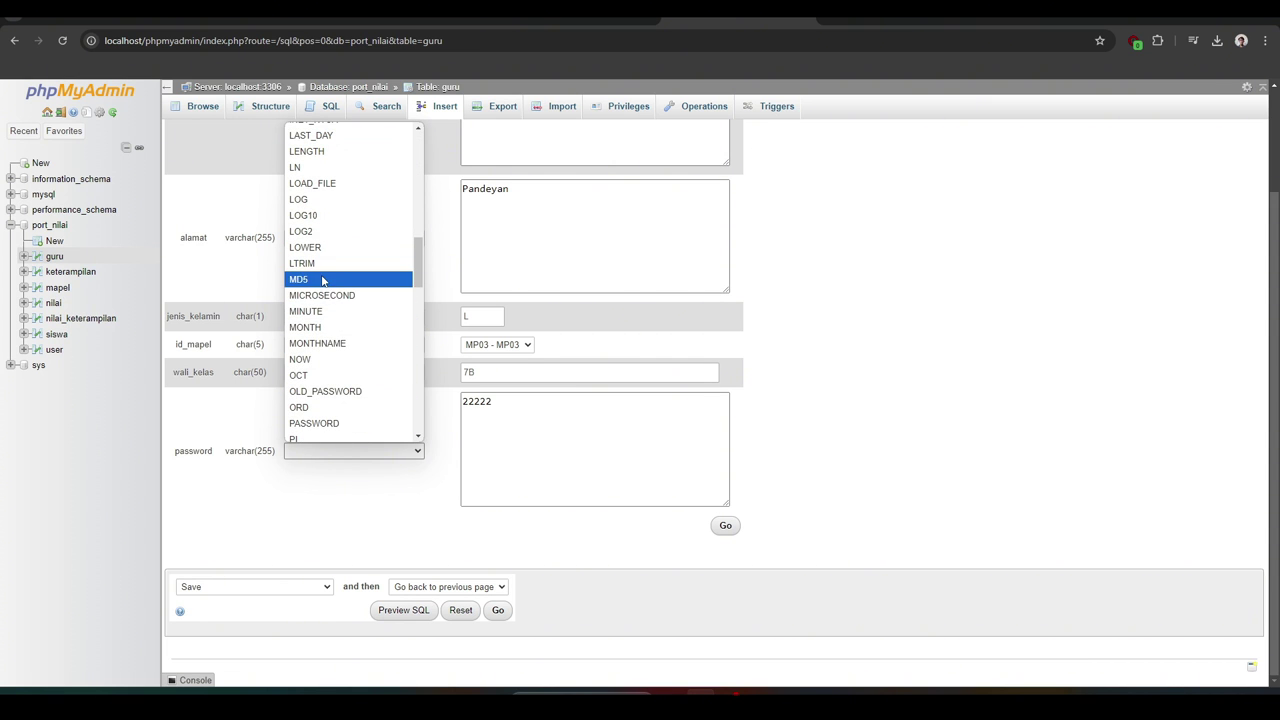
left_click(325, 278)
- Replace the stored password value with a new one and save the row
left_click(486, 406)
double_click(486, 406)
type("ad")
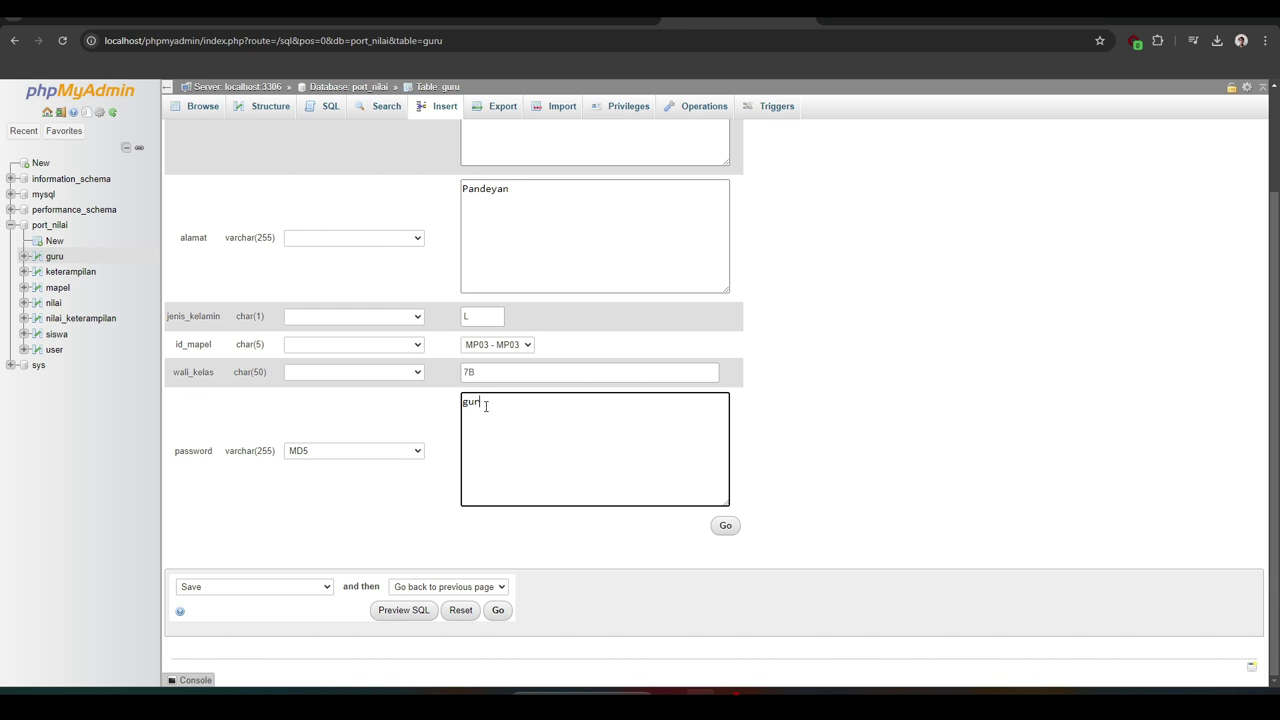
scroll(727, 551, "up", 2)
scroll(734, 571, "down", 1)
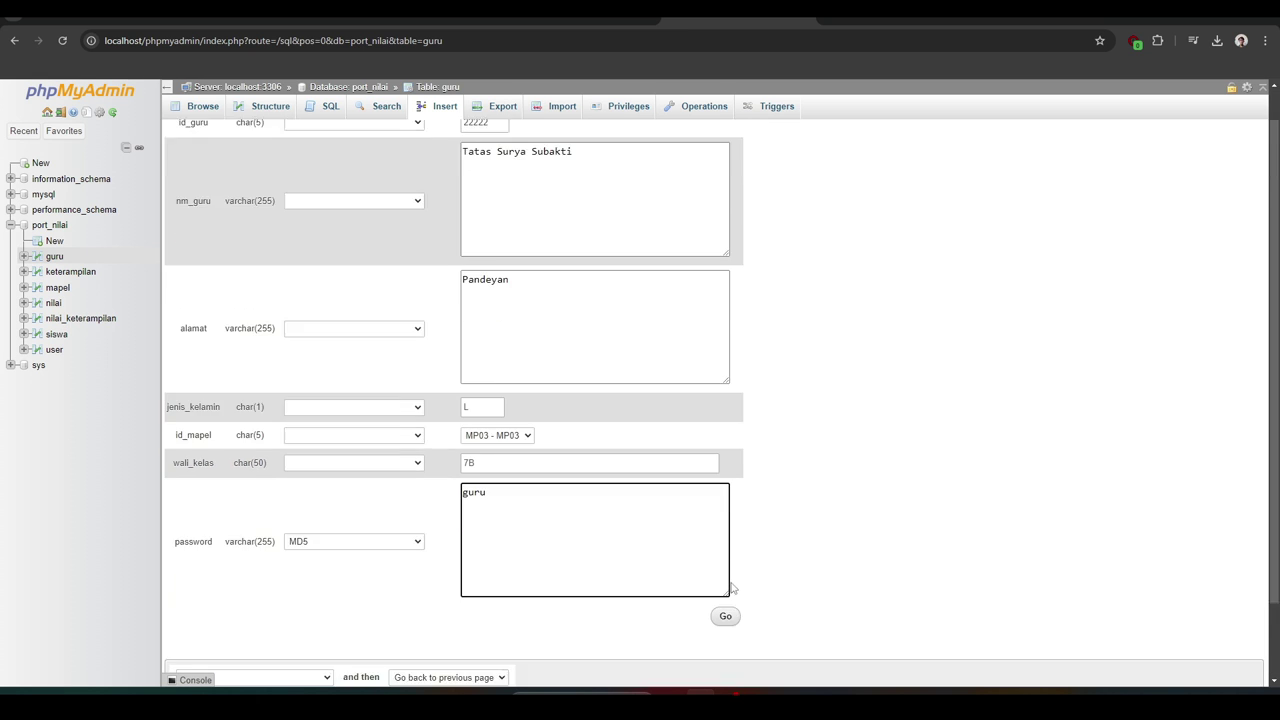
scroll(731, 595, "down", 1)
scroll(730, 570, "down", 1)
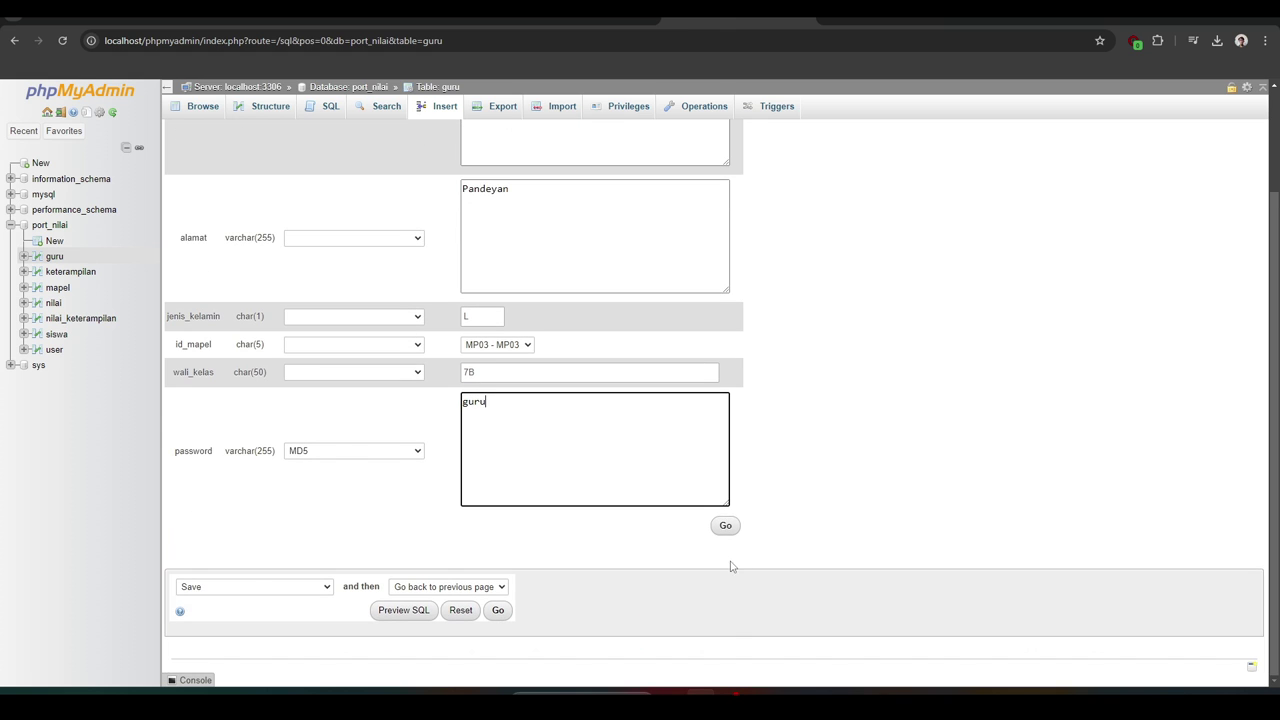
left_click(722, 530)
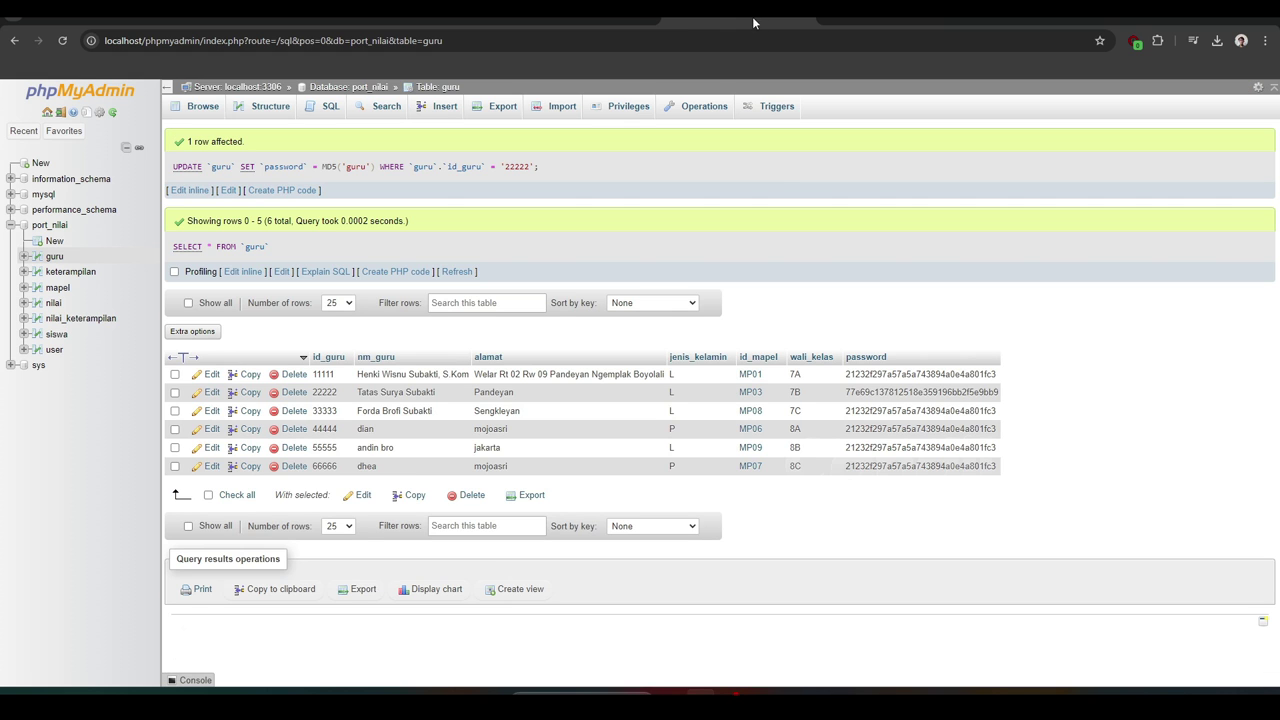
- Try logging in as Guru with a saved username suggestion and a password
left_click(598, 22)
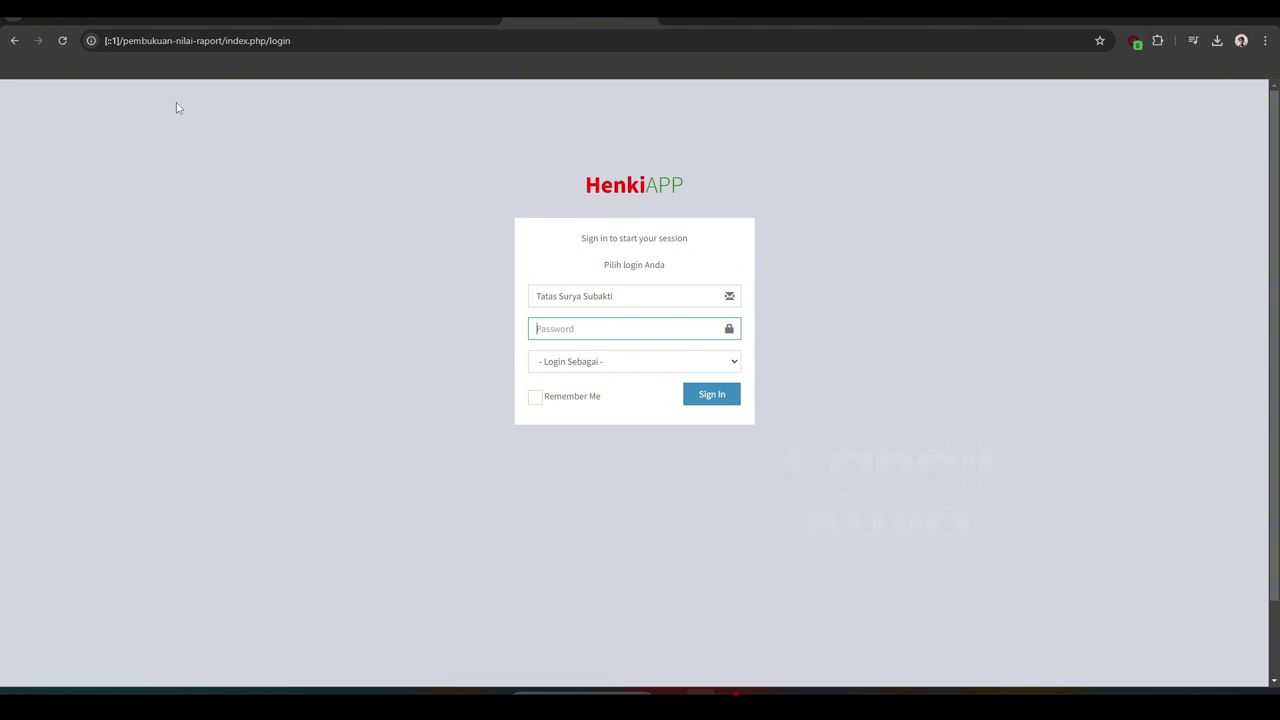
triple_click(578, 297)
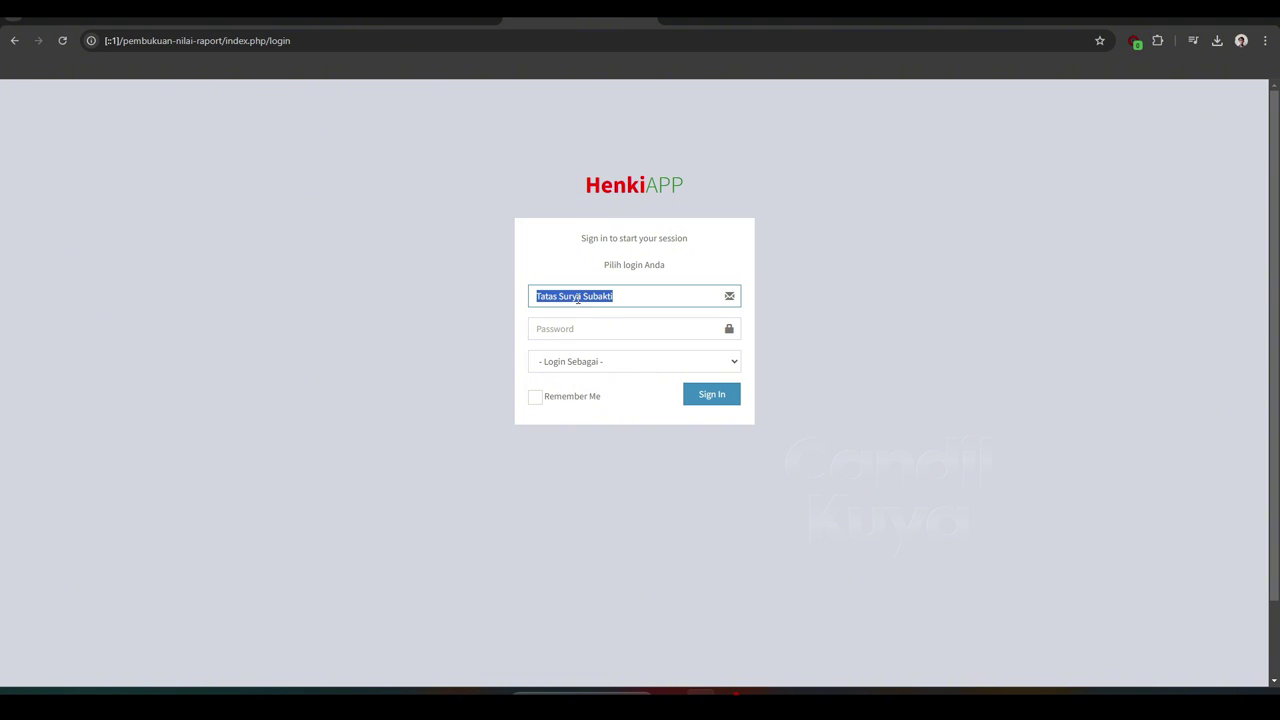
left_click(62, 40)
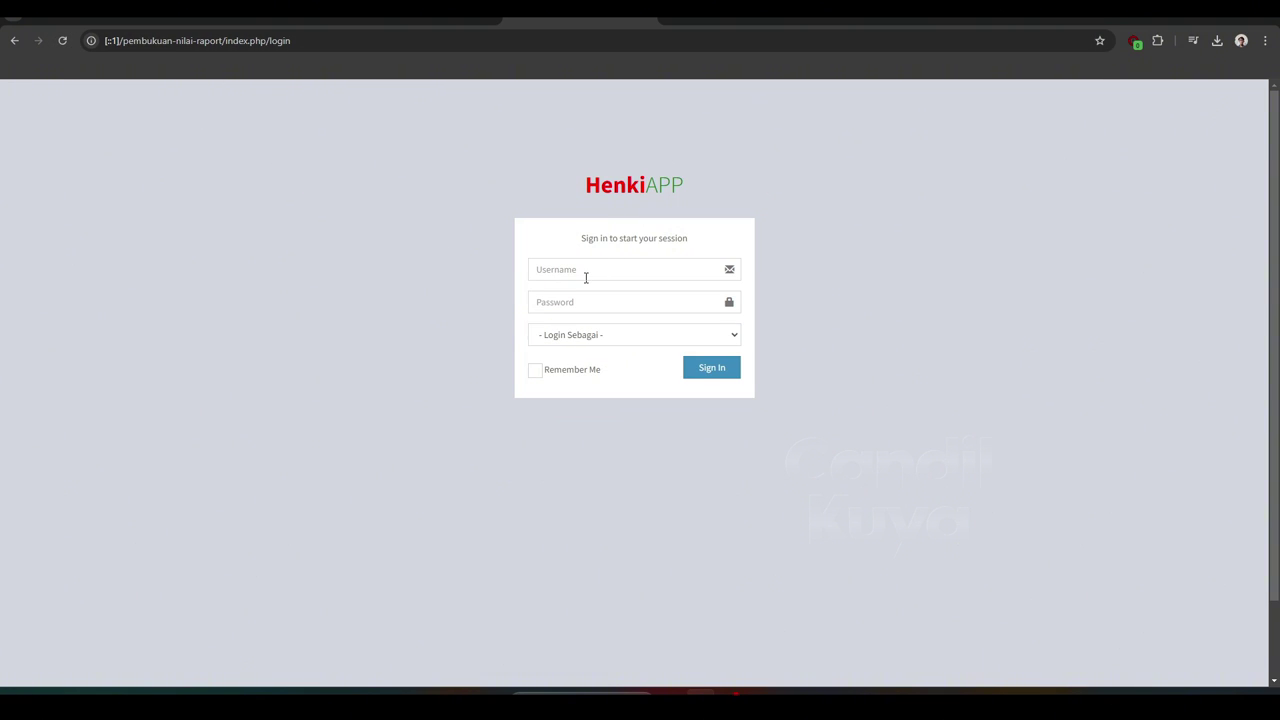
left_click(586, 272)
left_click(605, 323)
left_click(565, 302)
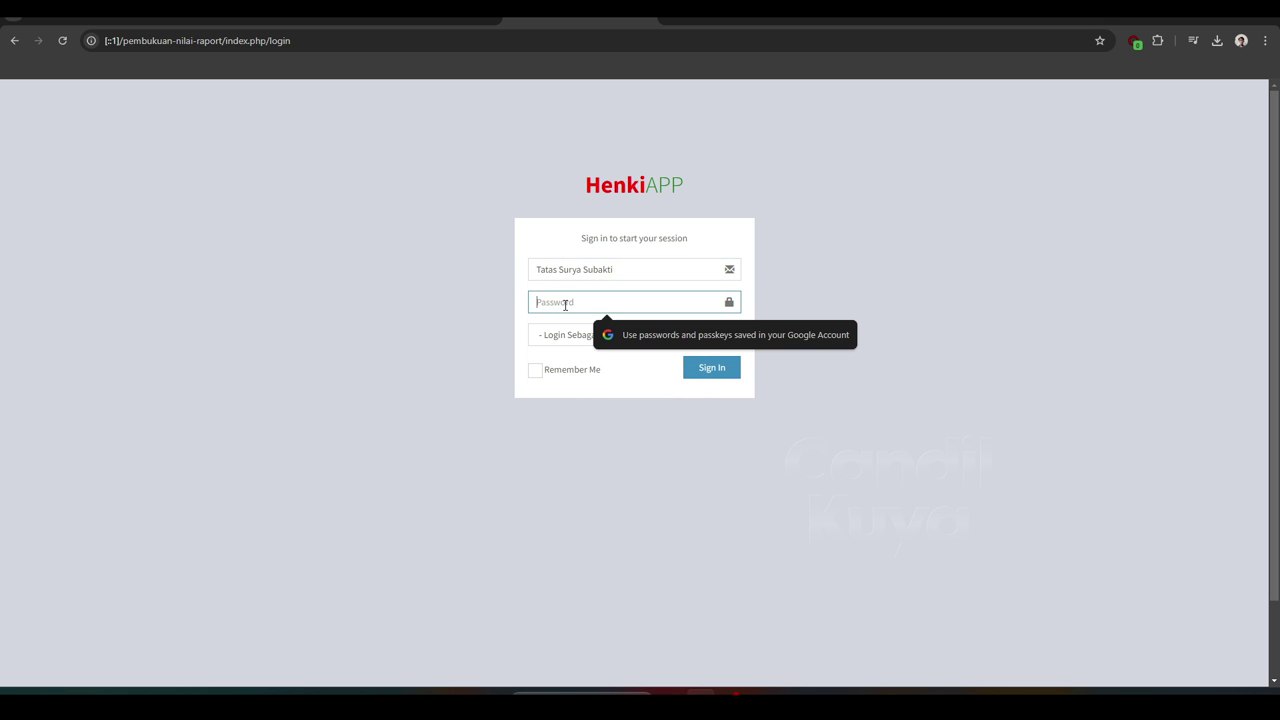
type("1")
left_click(591, 340)
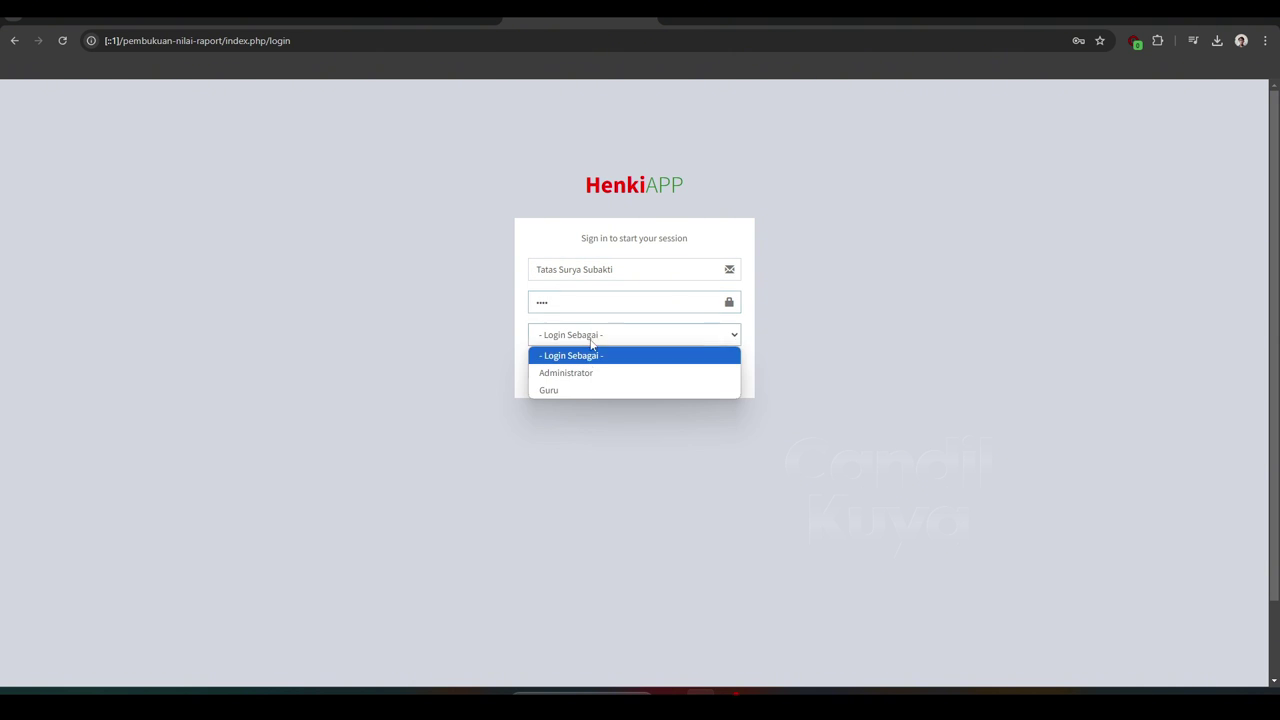
left_click(591, 397)
left_click(713, 370)
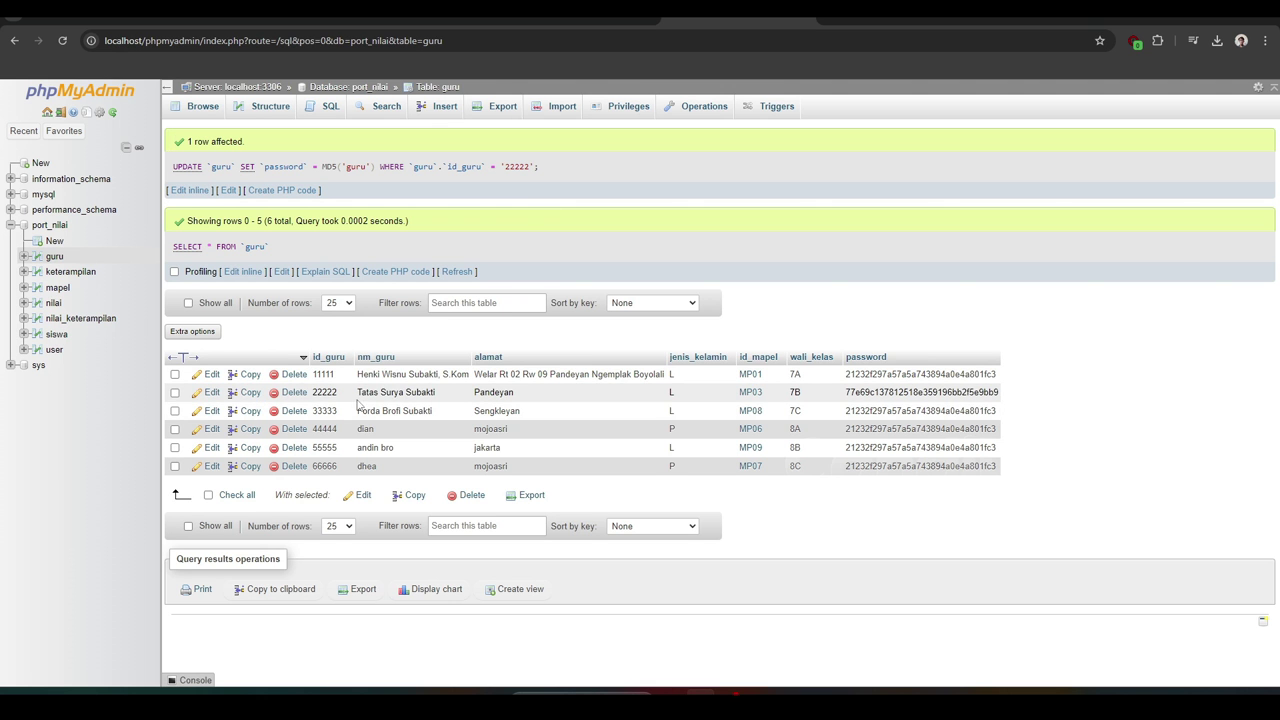
- Log in with the Guru role, using the teacher's id_guru as username and the teacher's password
double_click(326, 392)
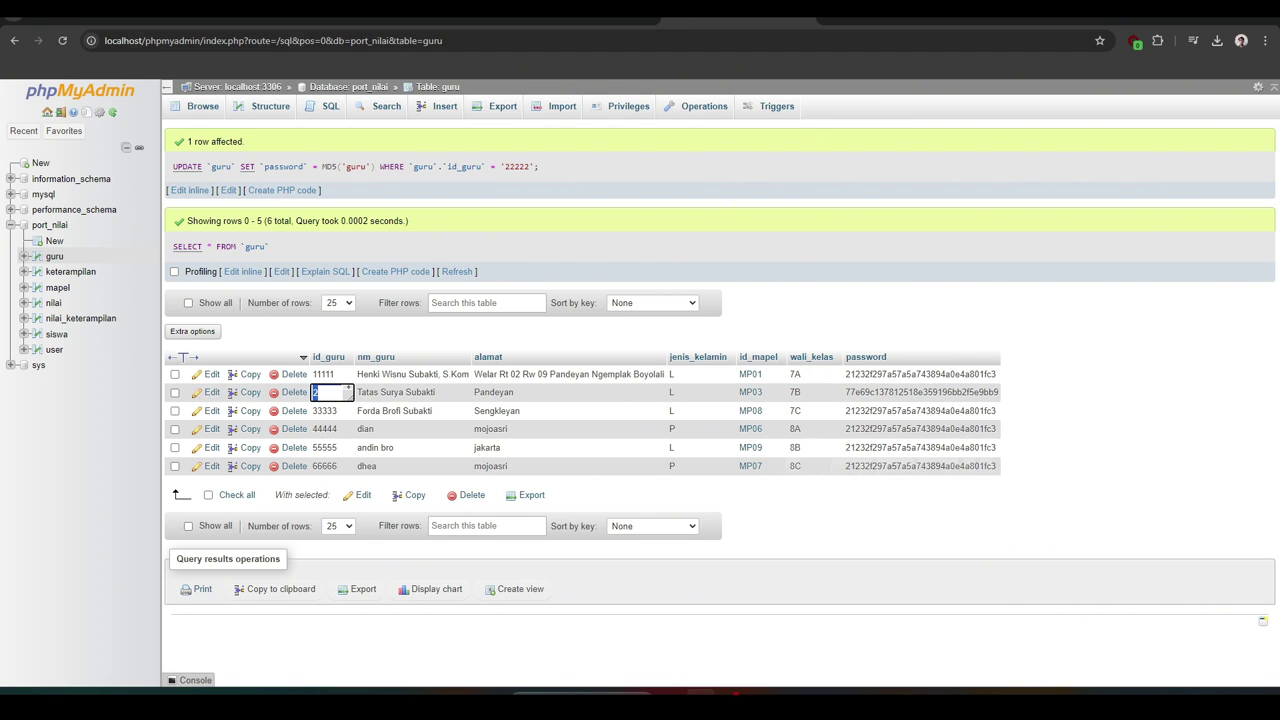
key("ctrl+shift+Tab")
left_click(582, 306)
type("22222")
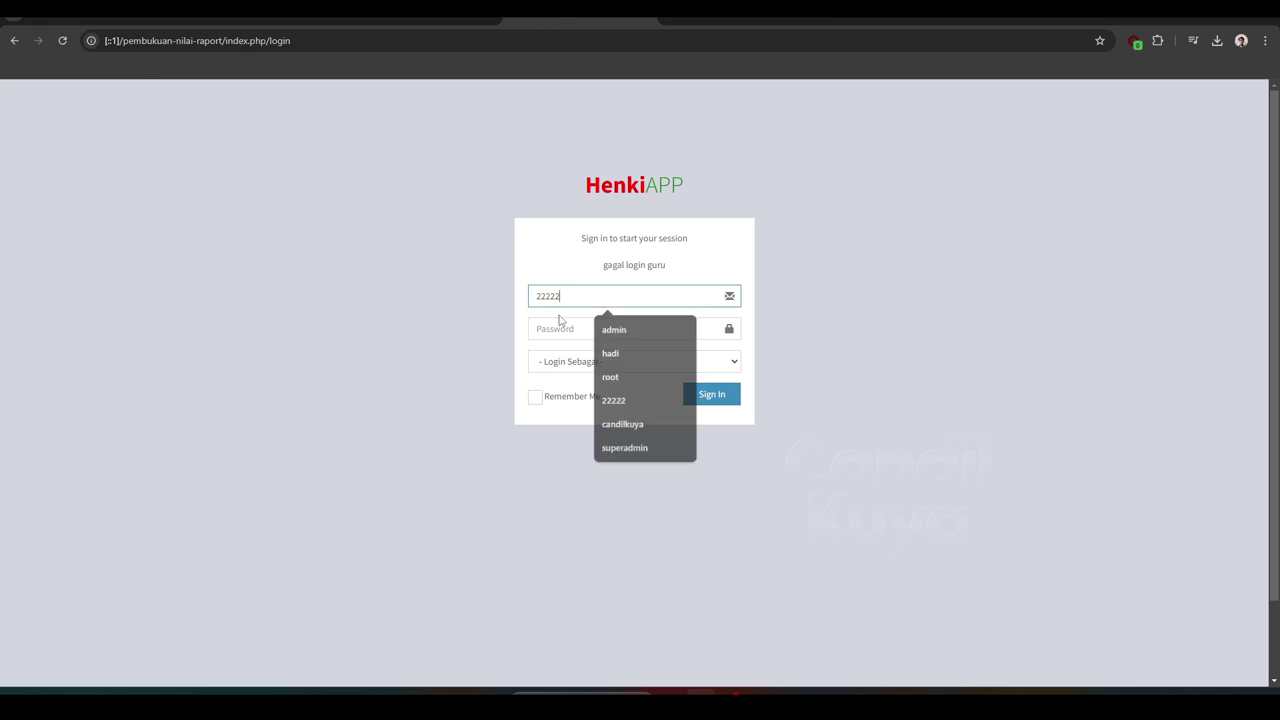
left_click(560, 322)
type("22")
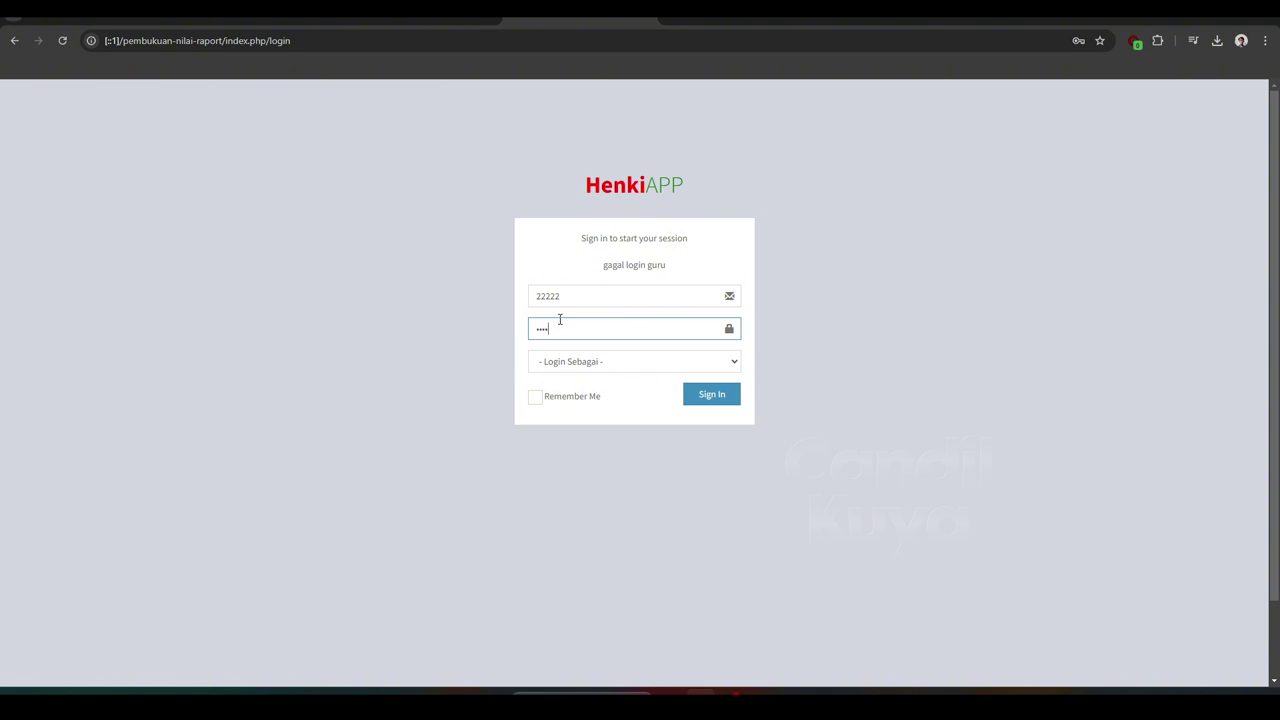
left_click(674, 361)
left_click(600, 417)
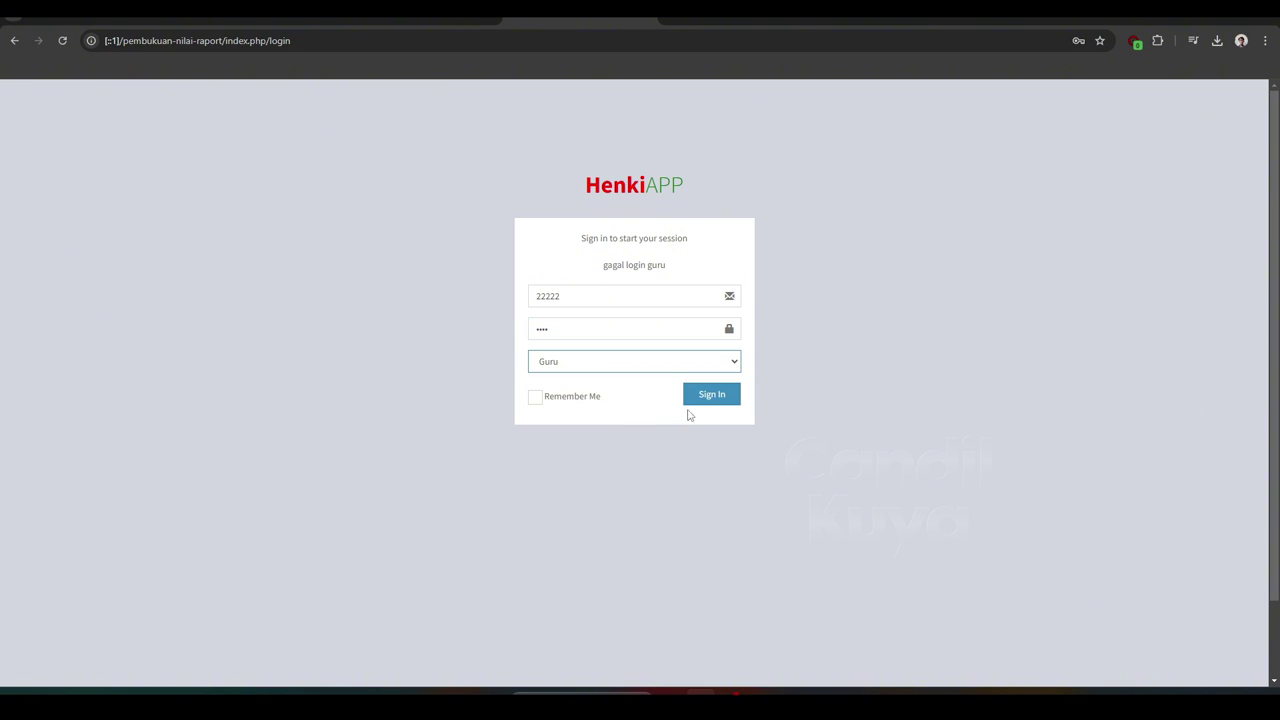
left_click(710, 397)
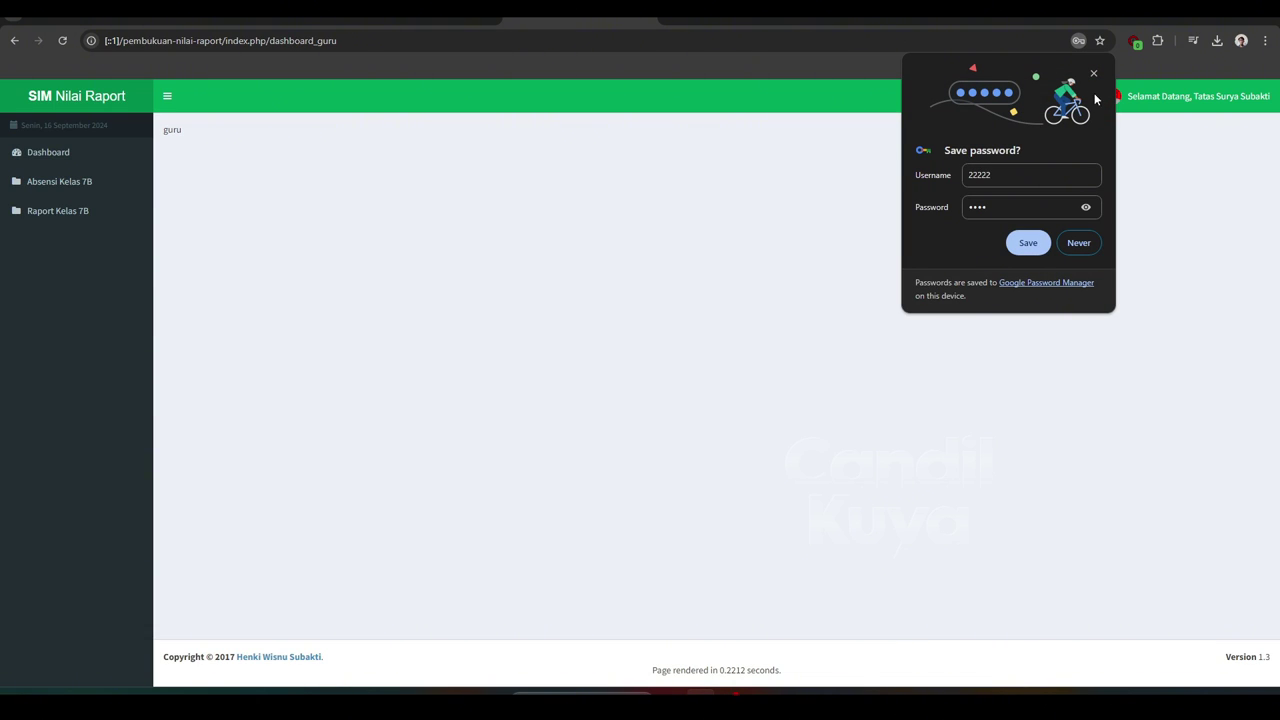
- Dismiss the save-password popup, open Absensi Kelas 7B and try both Cetak buttons
left_click(1093, 73)
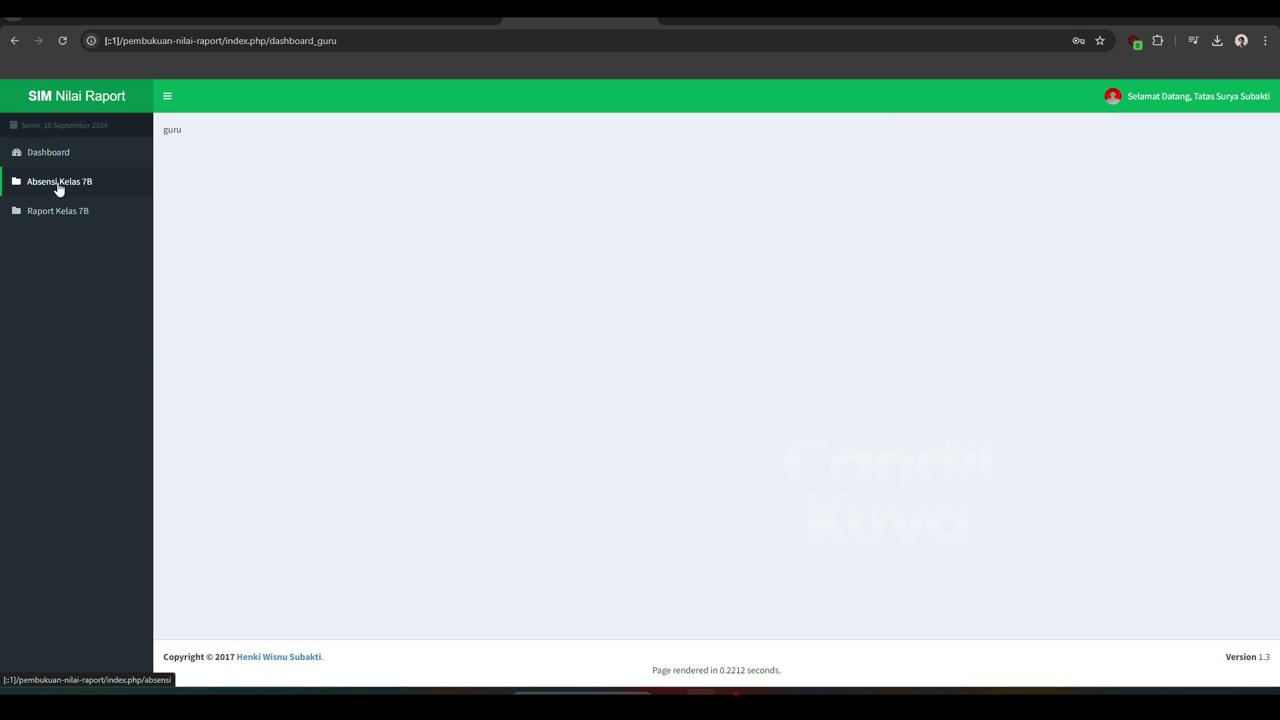
left_click(59, 189)
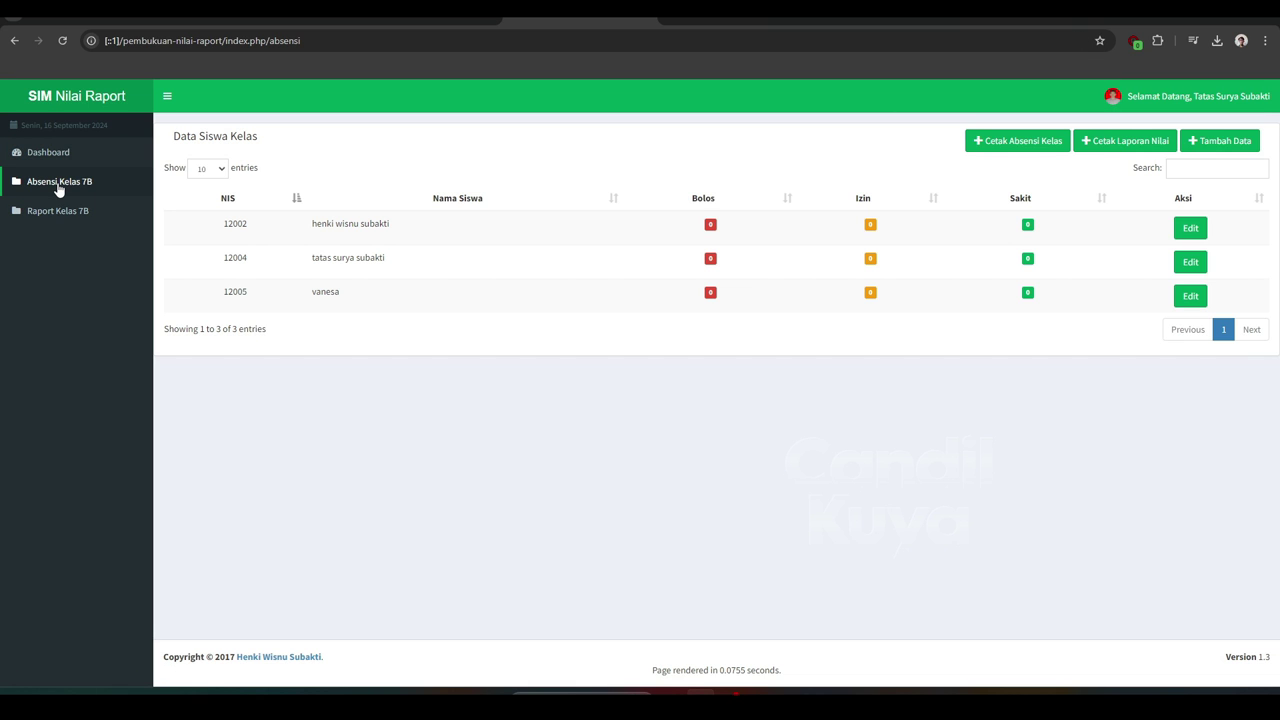
left_click(1000, 145)
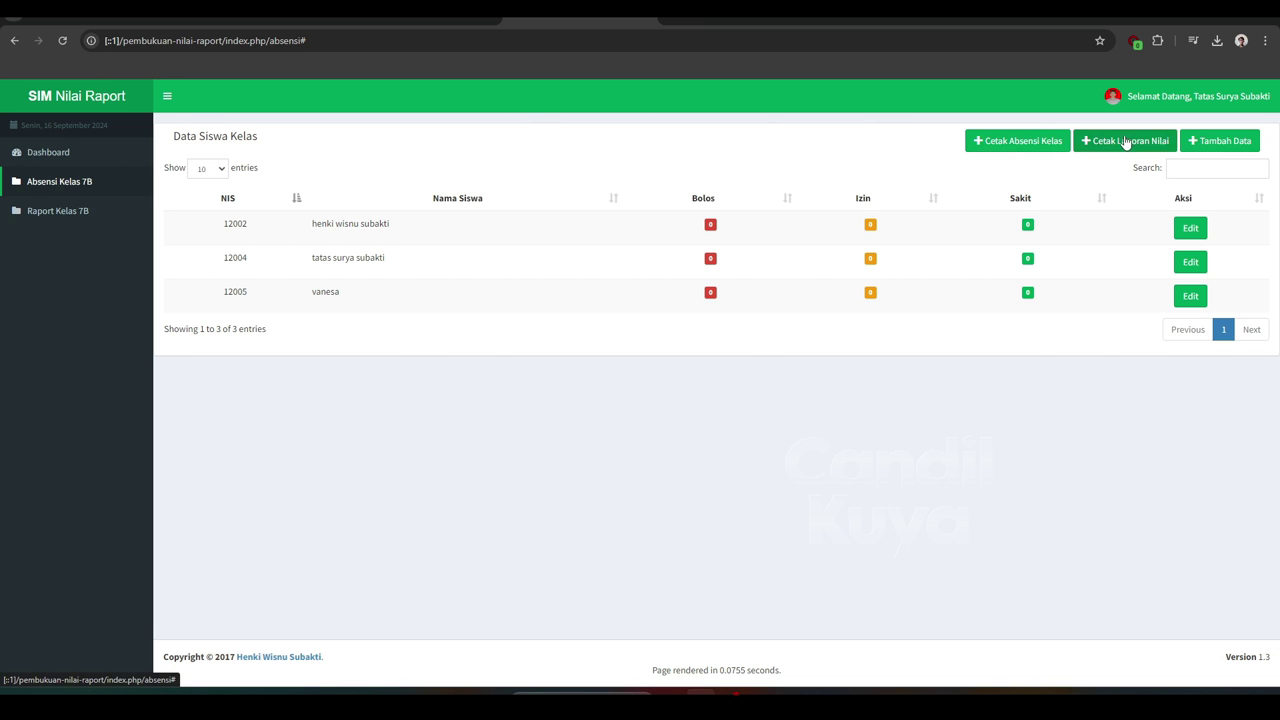
left_click(1207, 145)
- Edit the Izin and Sakit counts for student 12002 and update the row
left_click(1190, 228)
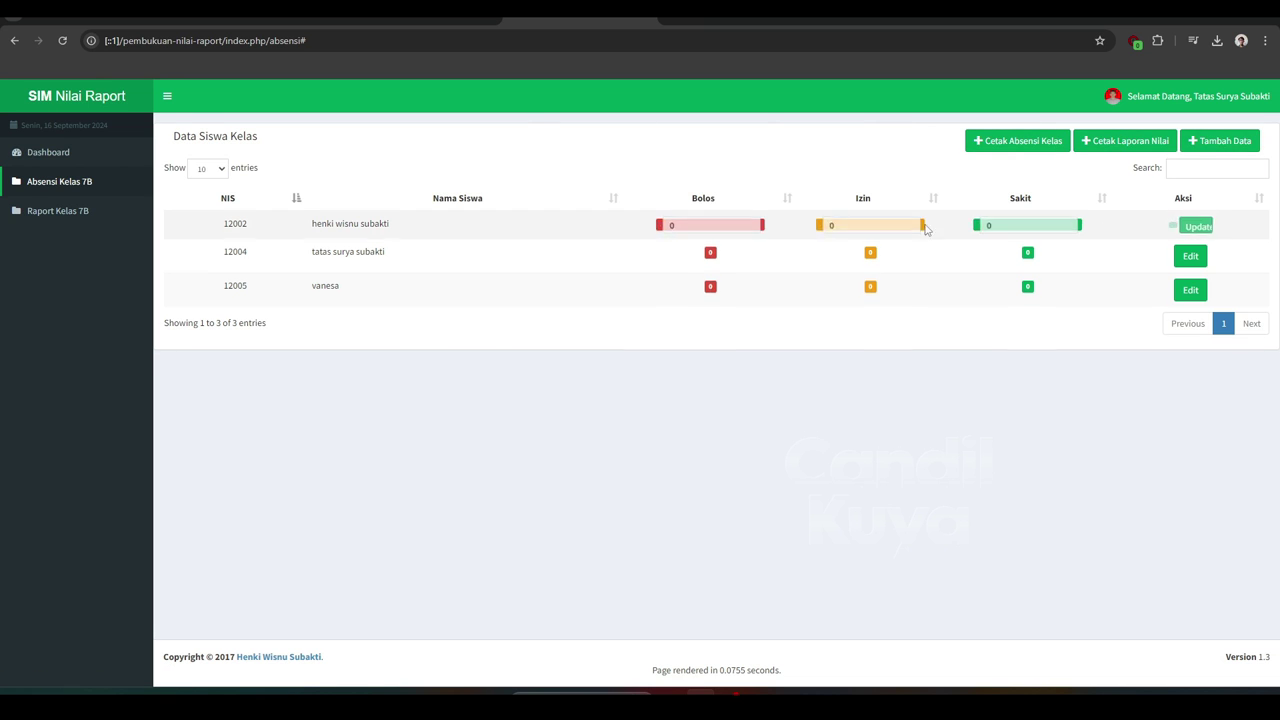
left_click(921, 228)
key("Tab")
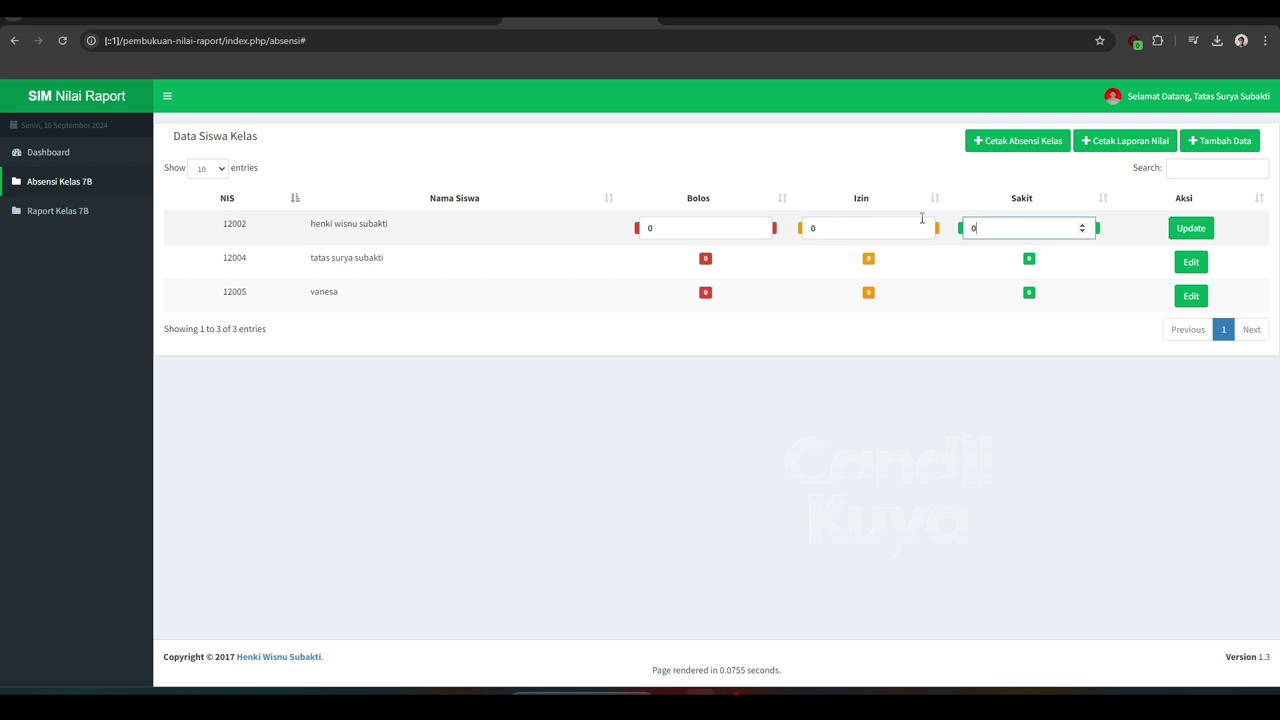
left_click(565, 169)
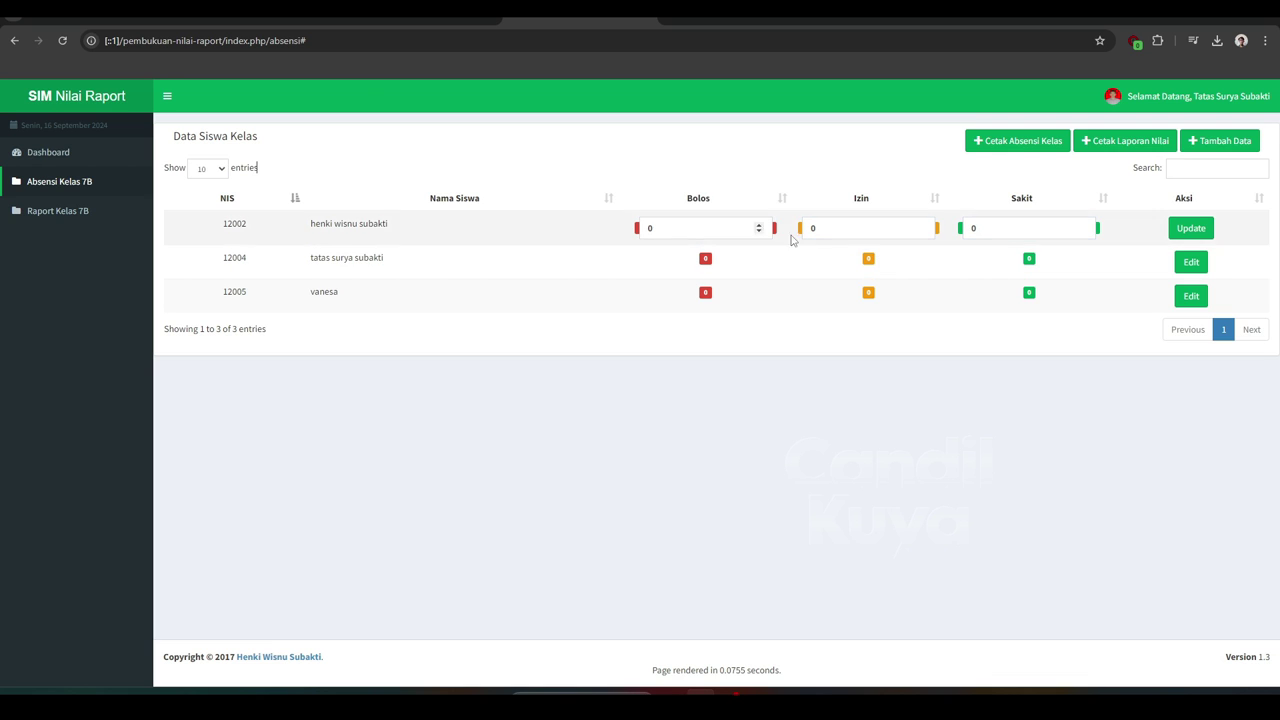
left_click(1190, 228)
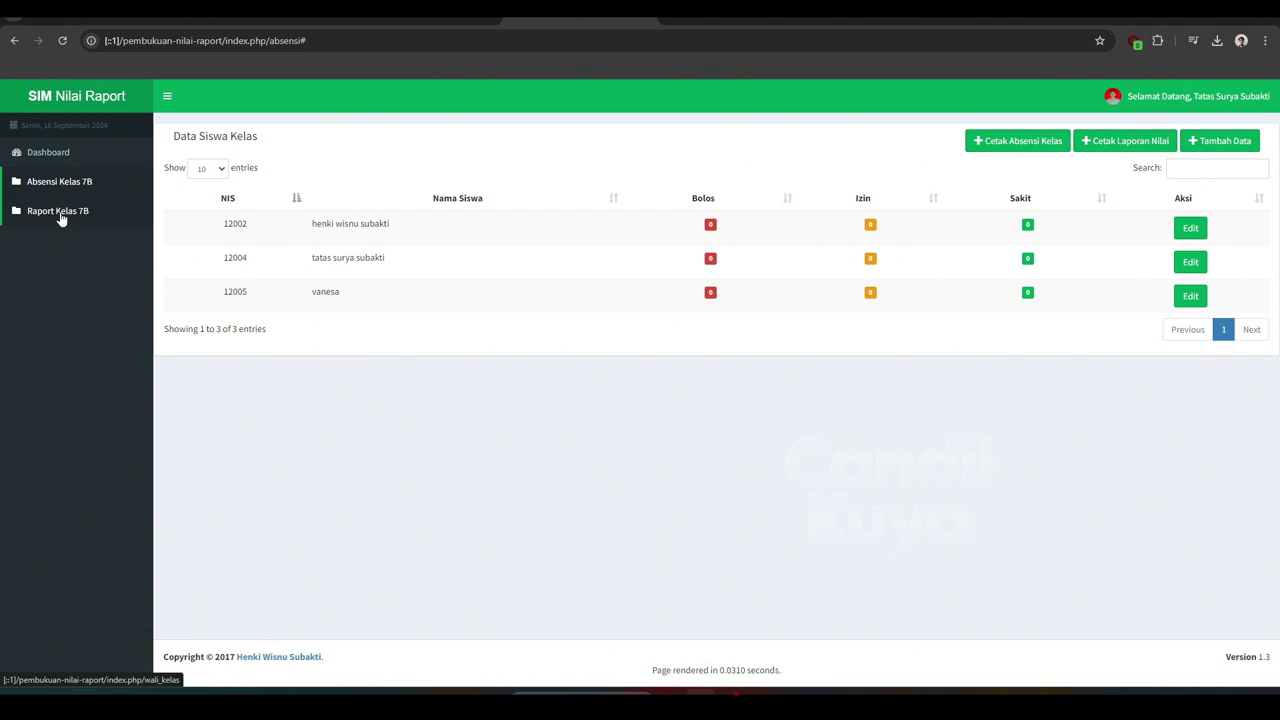
- View the Kelas 7B report cards for student 12002 and all students, then return to Dashboard
left_click(58, 211)
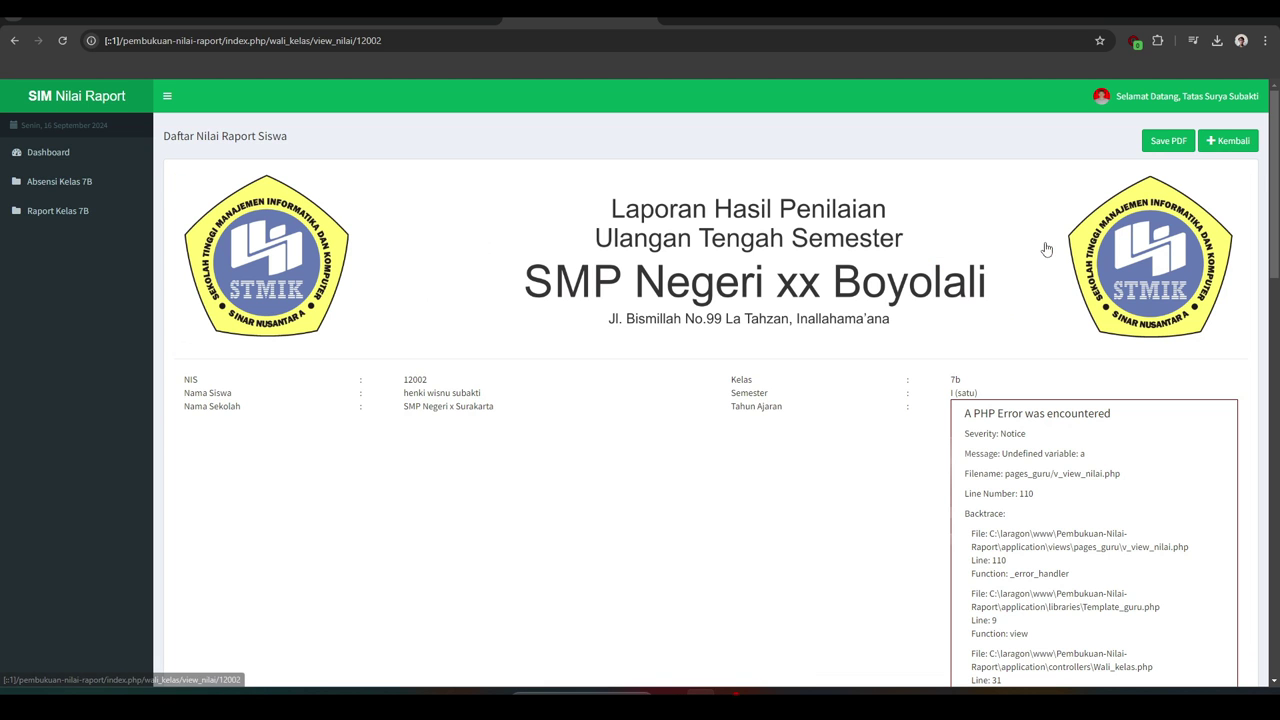
scroll(515, 349, "down", 2)
scroll(517, 349, "up", 2)
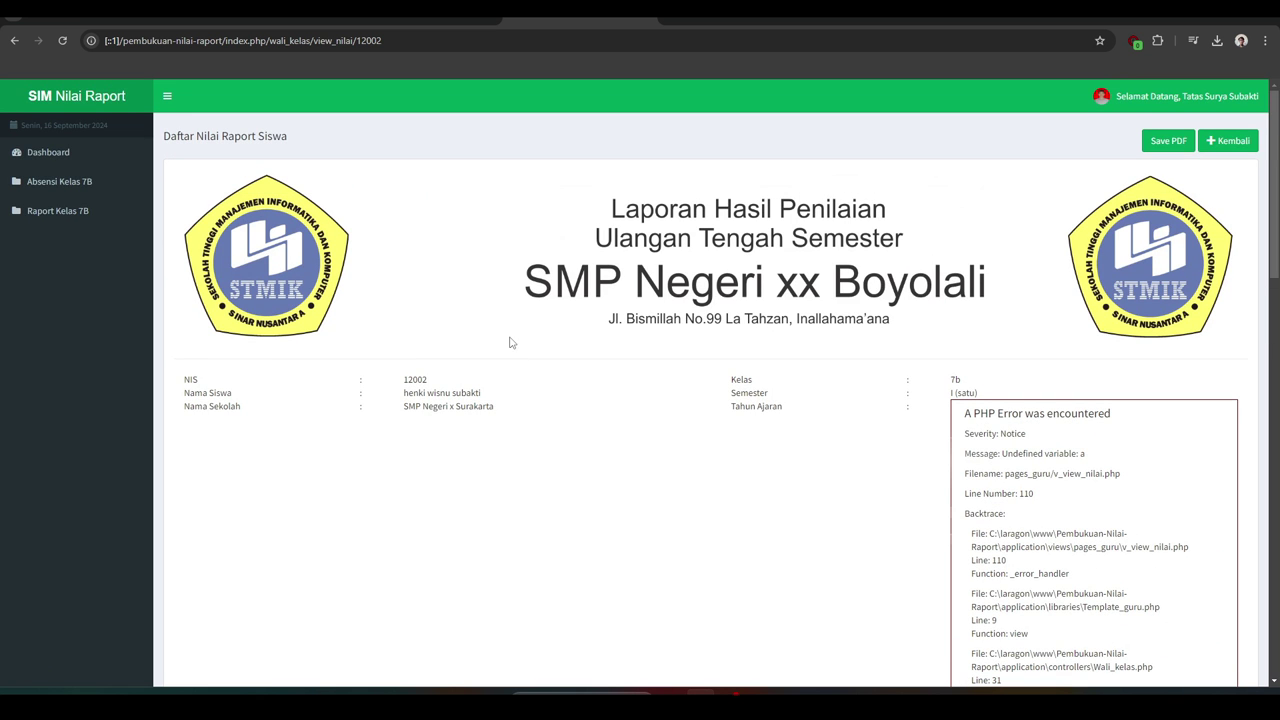
left_click(14, 40)
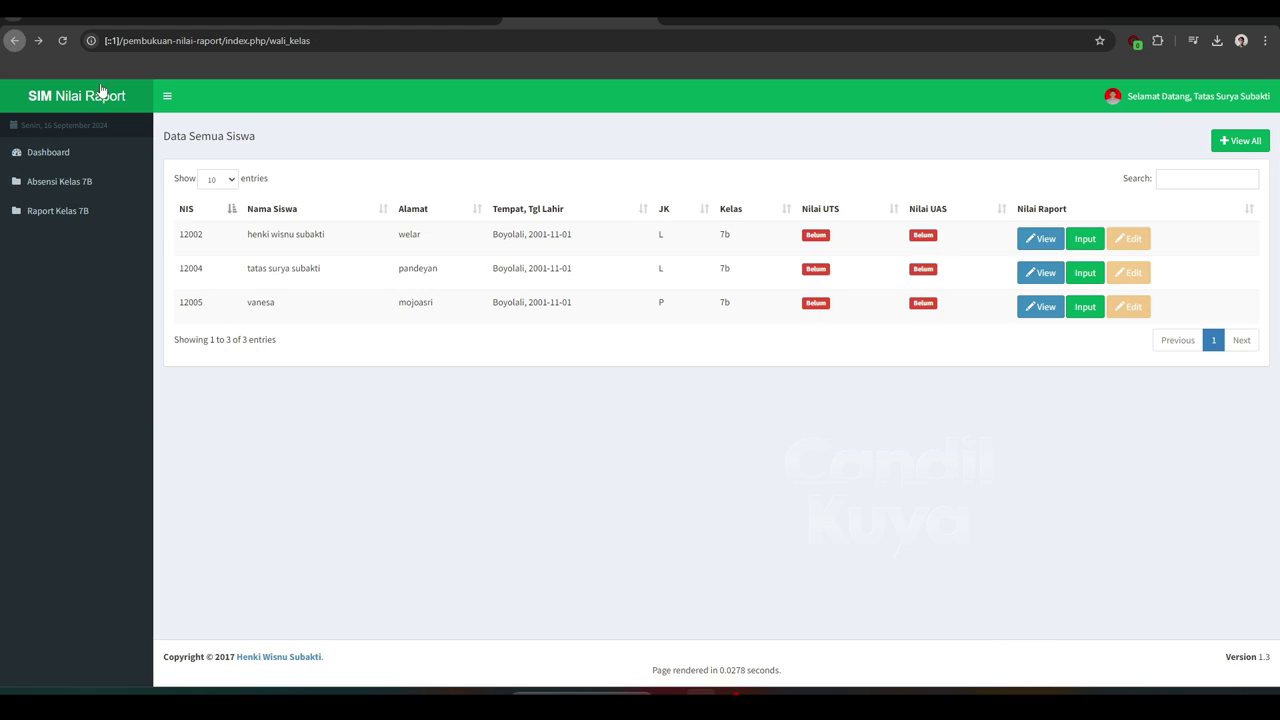
left_click(1240, 142)
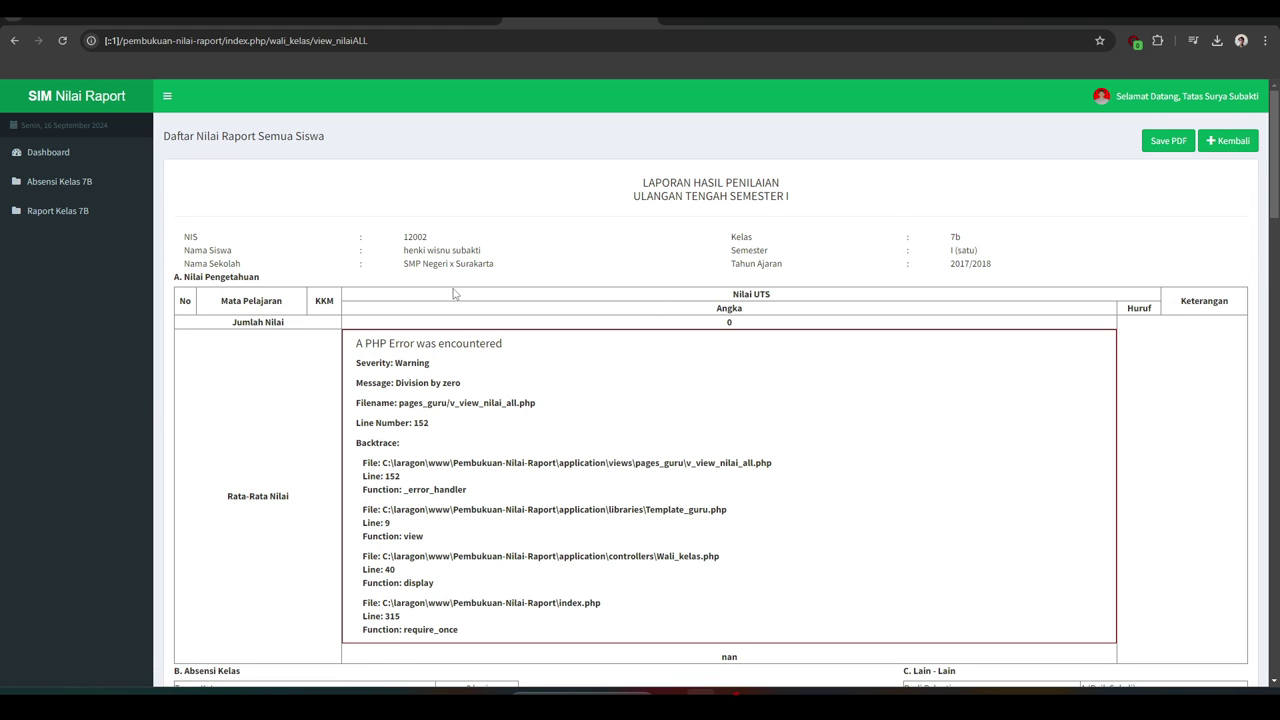
left_click(15, 41)
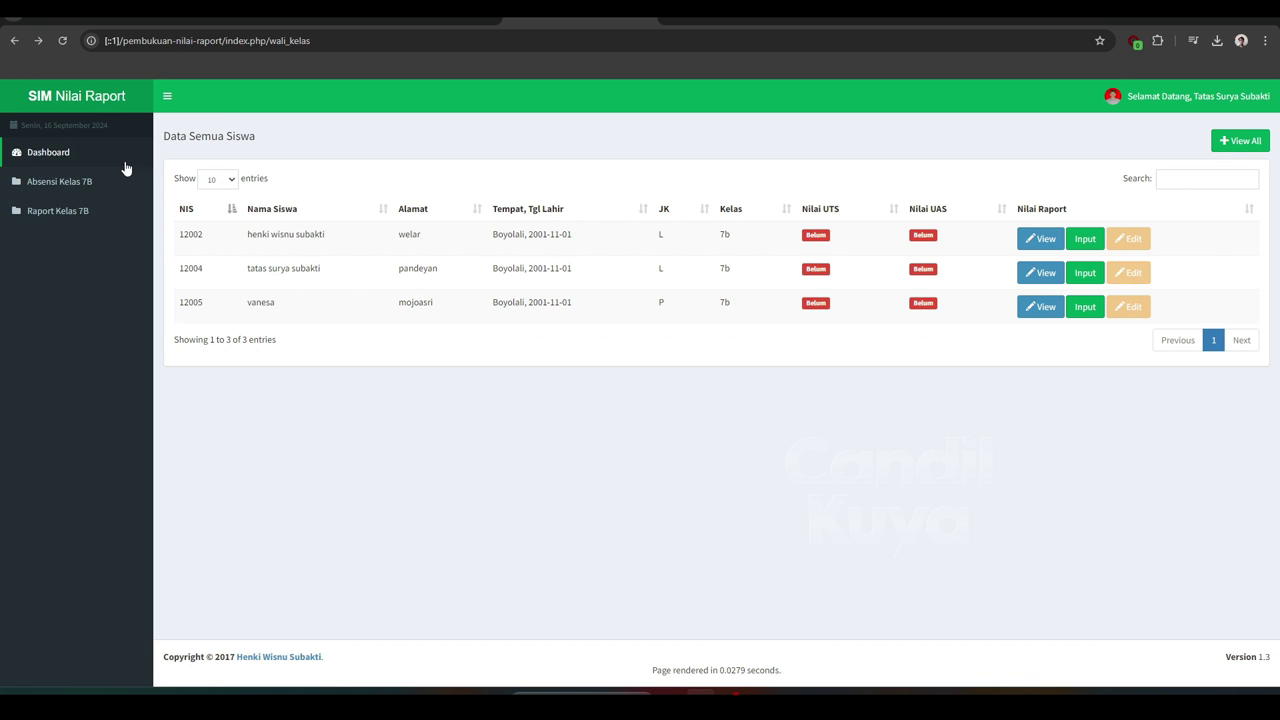
left_click(83, 158)
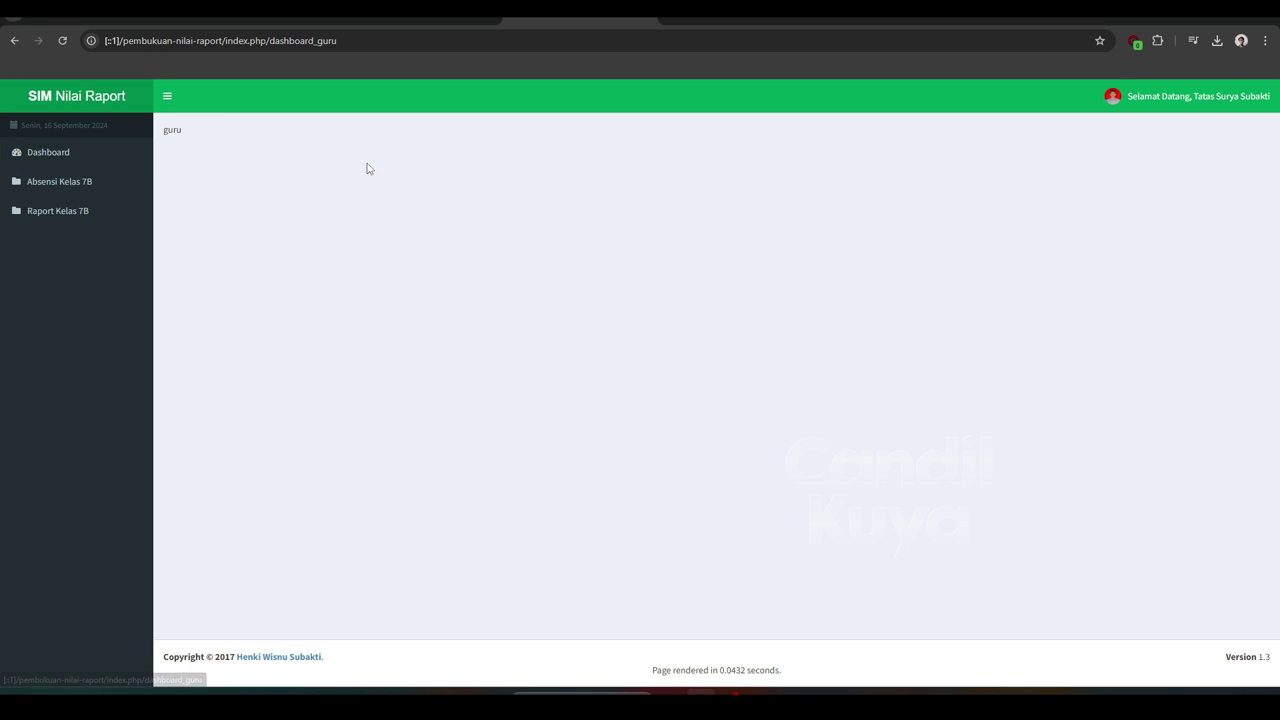
- Log out through the header user-name menu's Keluar option
left_click(1140, 100)
left_click(1228, 250)
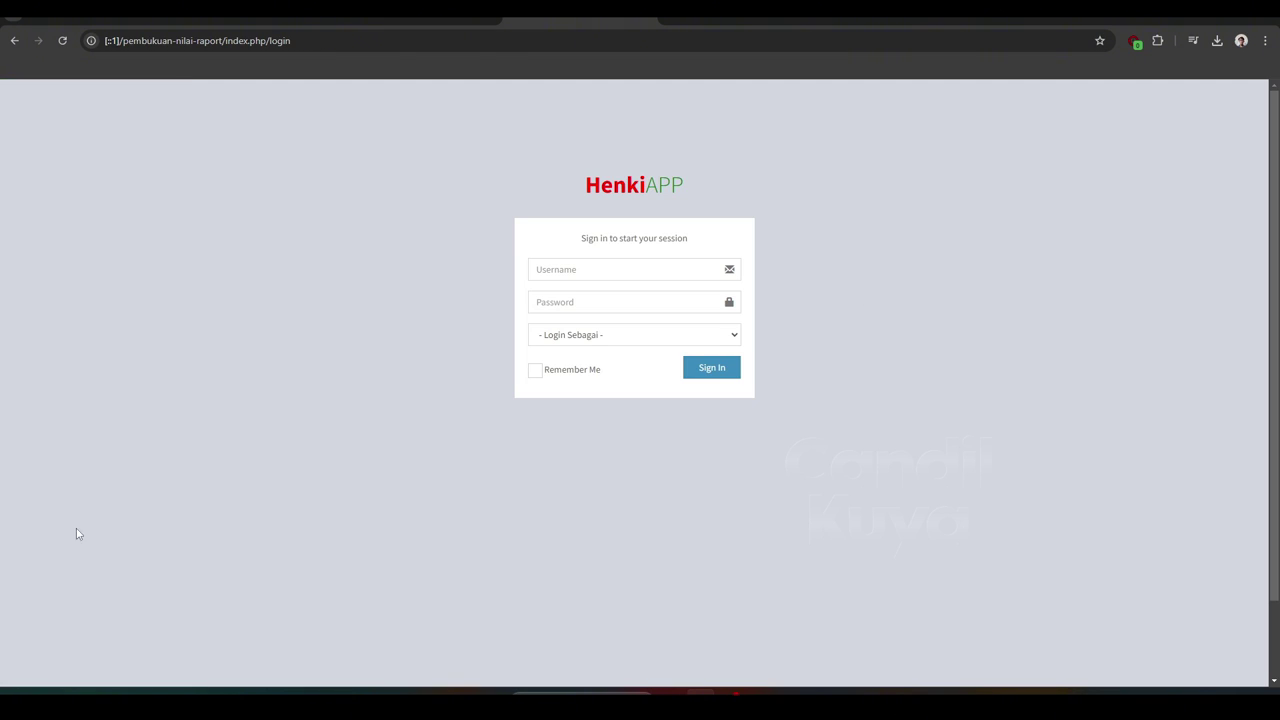